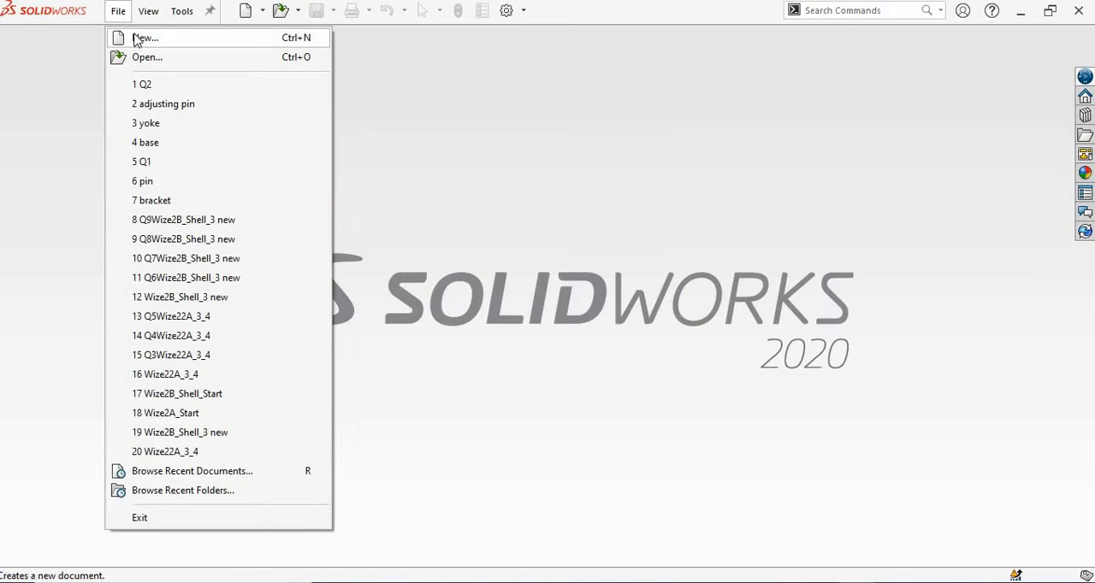
Create a new part document and assign it the 6061 Alloy material from the Aluminium Alloys category.
click(137, 38)
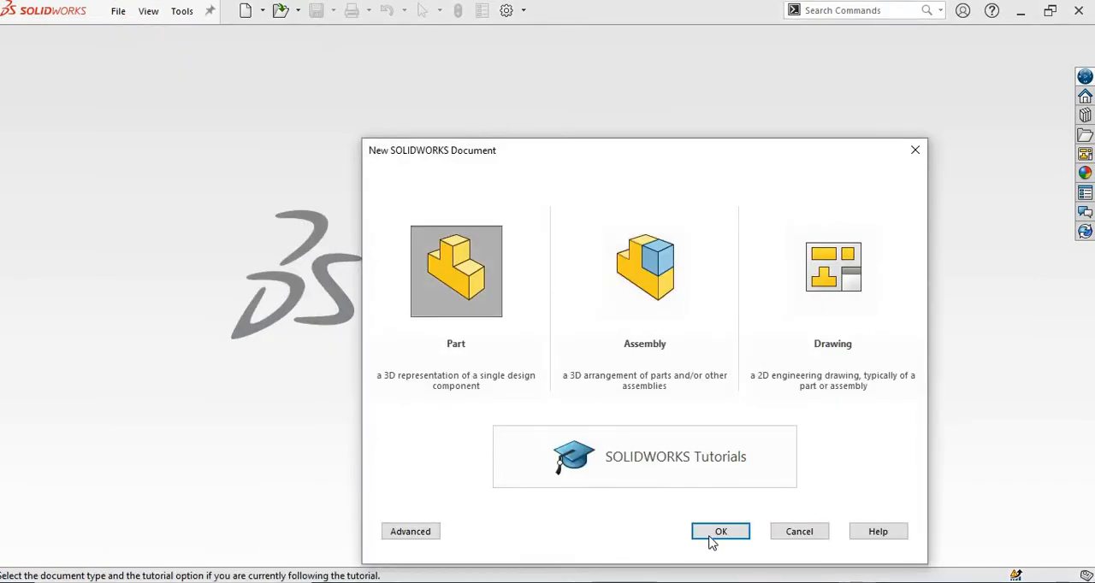
click(712, 534)
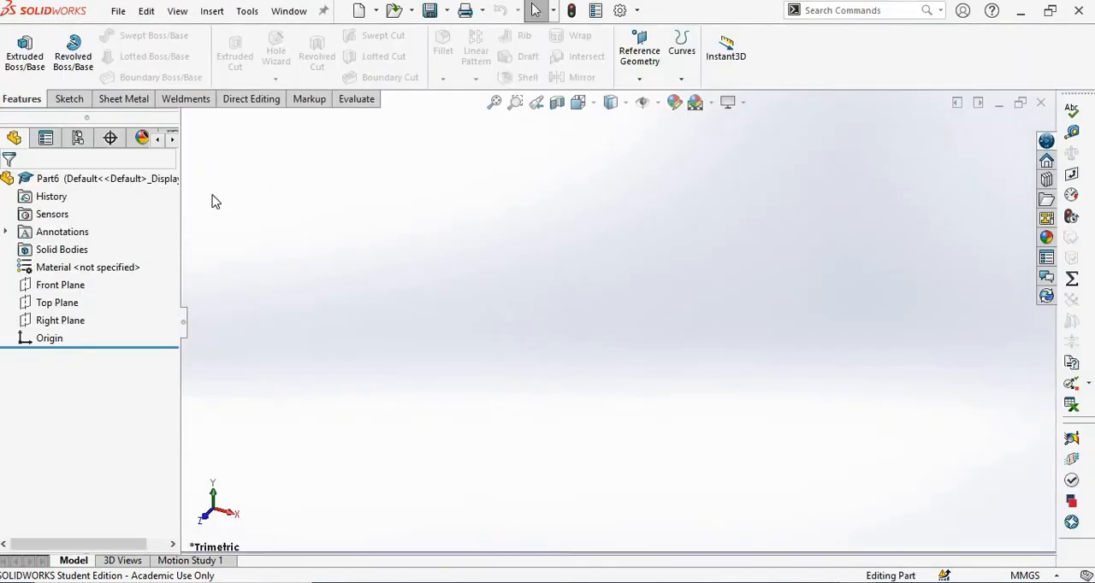
right_click(122, 266)
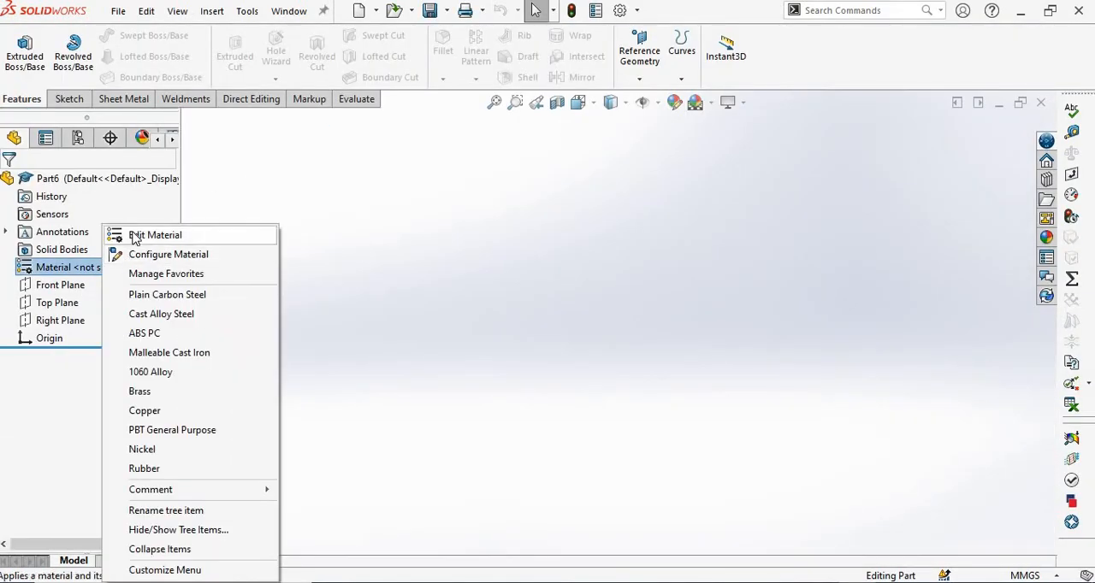
click(134, 237)
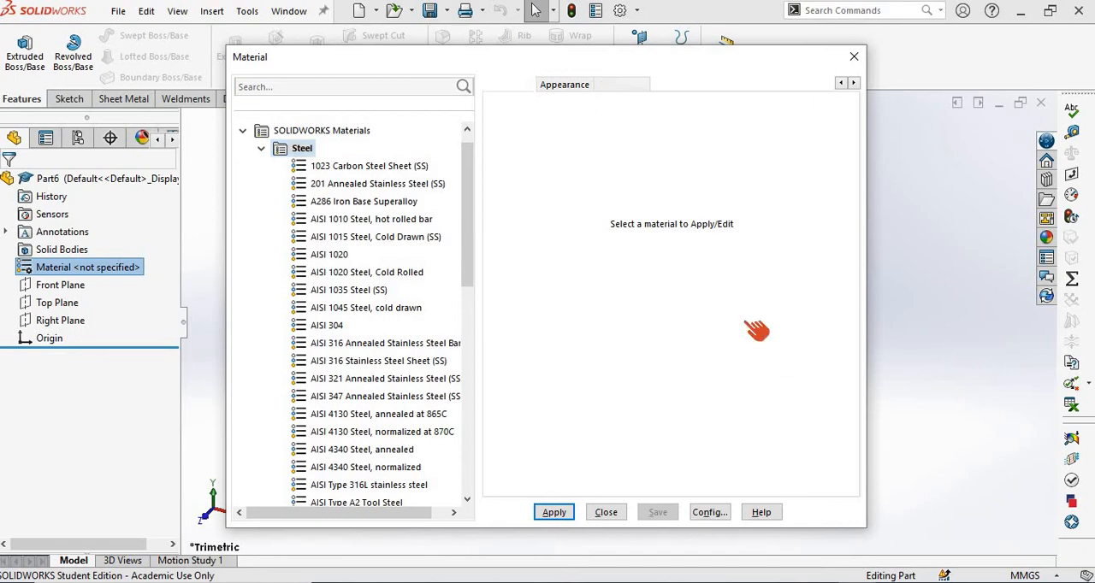
key(alt+Tab)
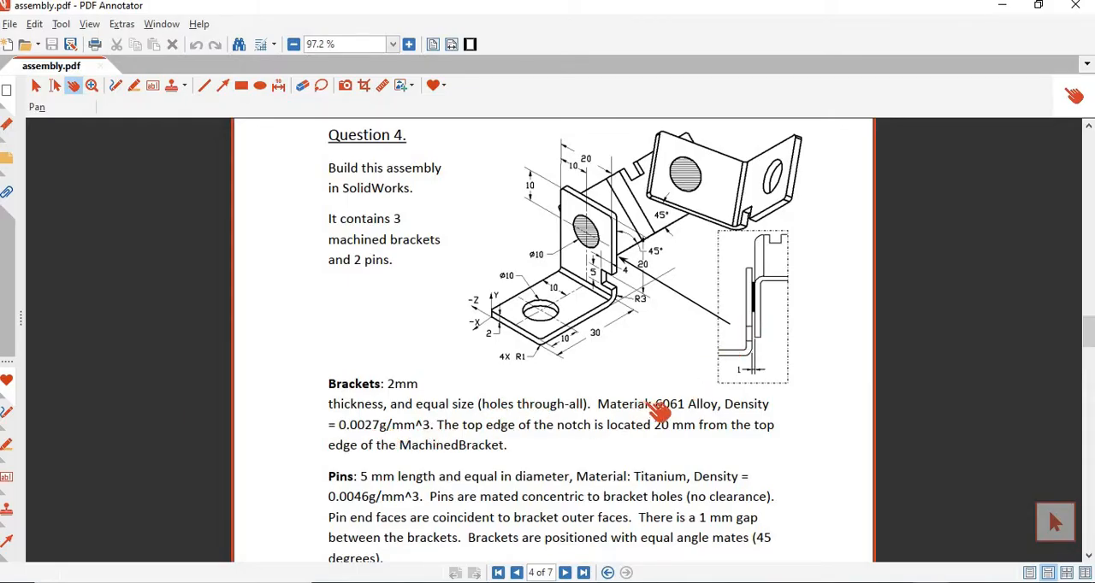
key(alt+Tab)
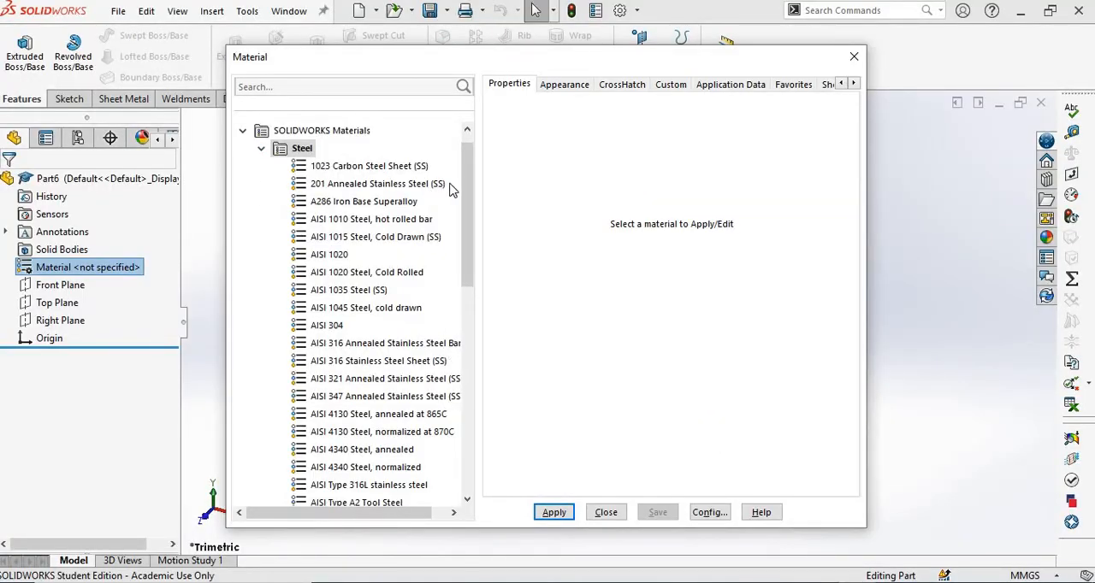
click(265, 150)
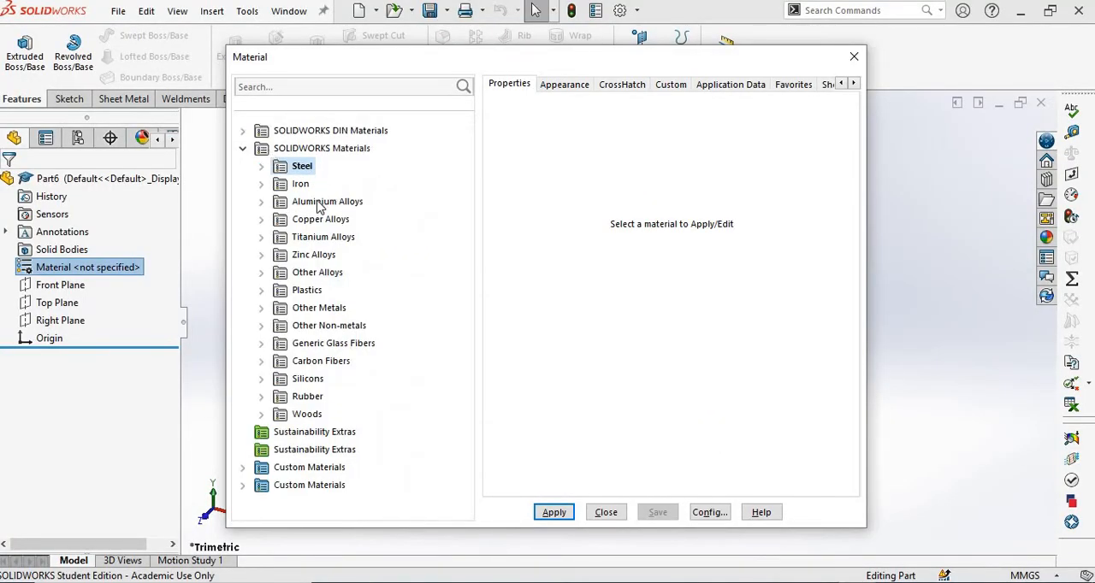
double_click(318, 204)
drag(469, 180, 457, 363)
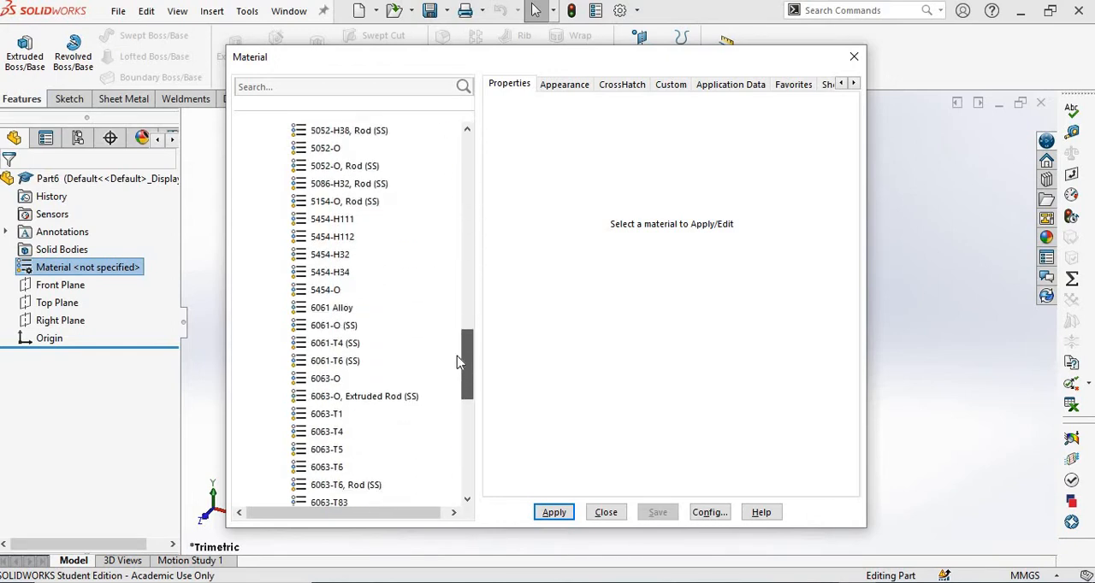
click(333, 307)
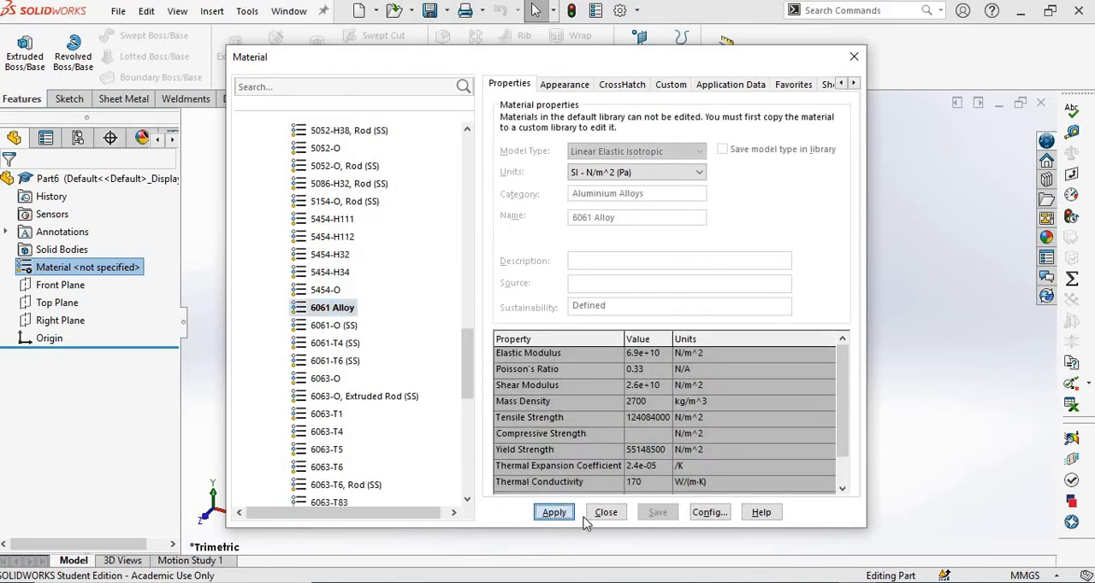
click(605, 515)
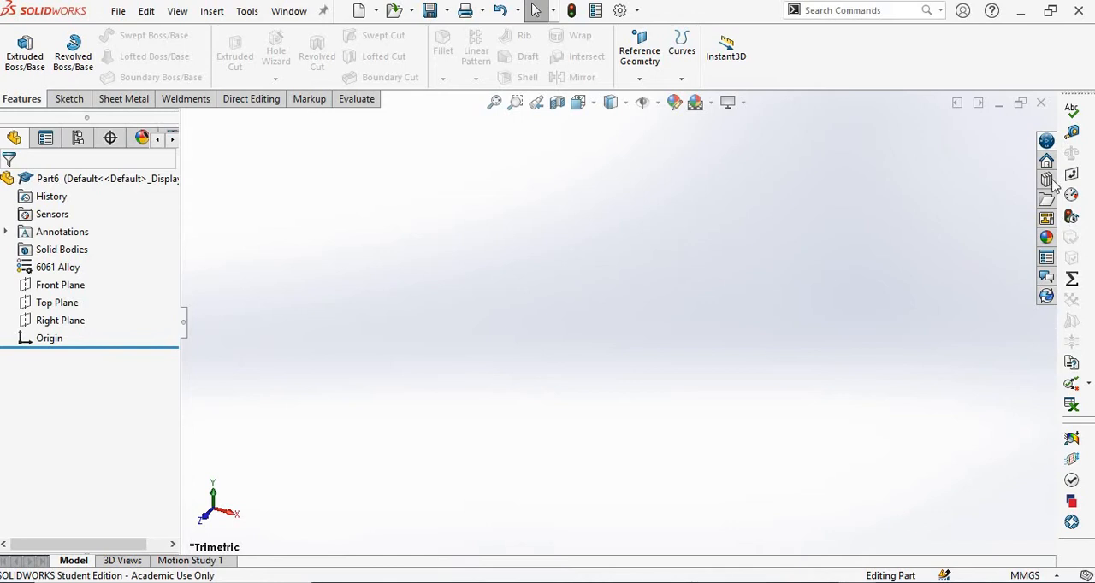
Undock the vertical tools toolbar beside the task pane and close it.
drag(1076, 94, 444, 209)
click(895, 209)
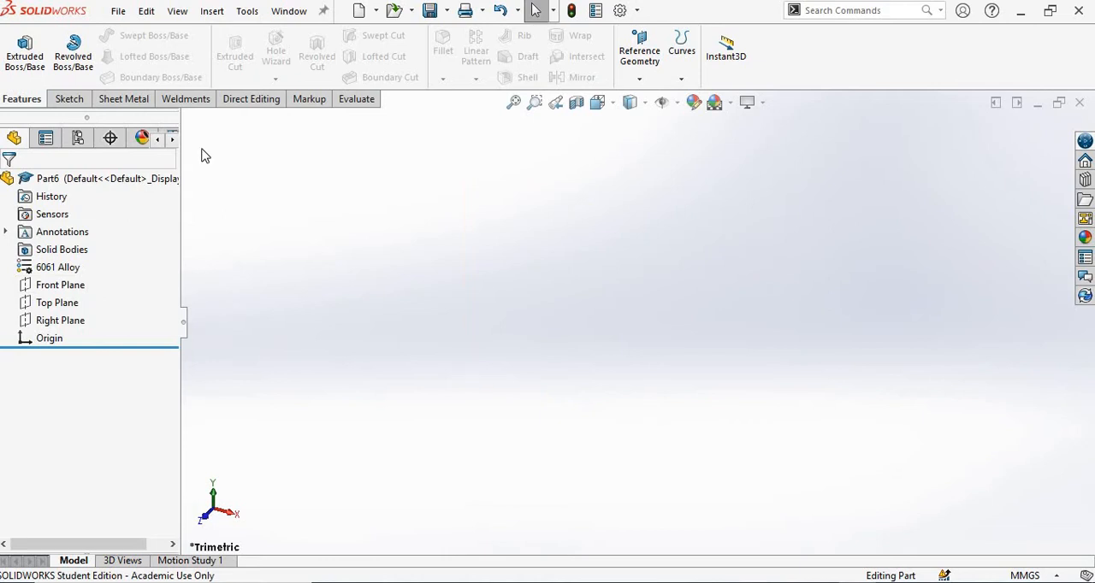
click(62, 101)
click(104, 102)
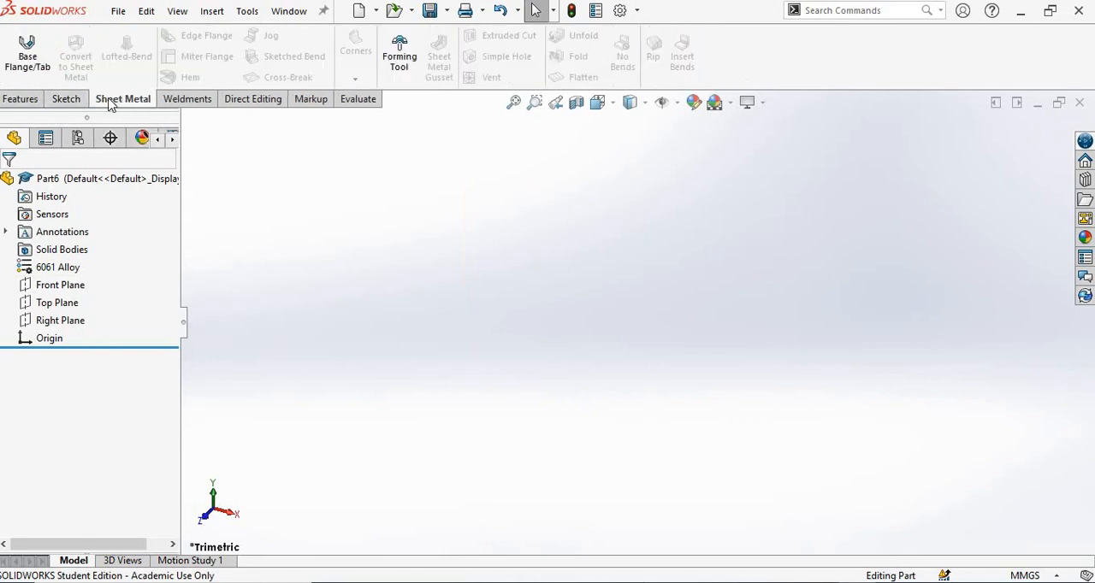
click(177, 101)
click(248, 103)
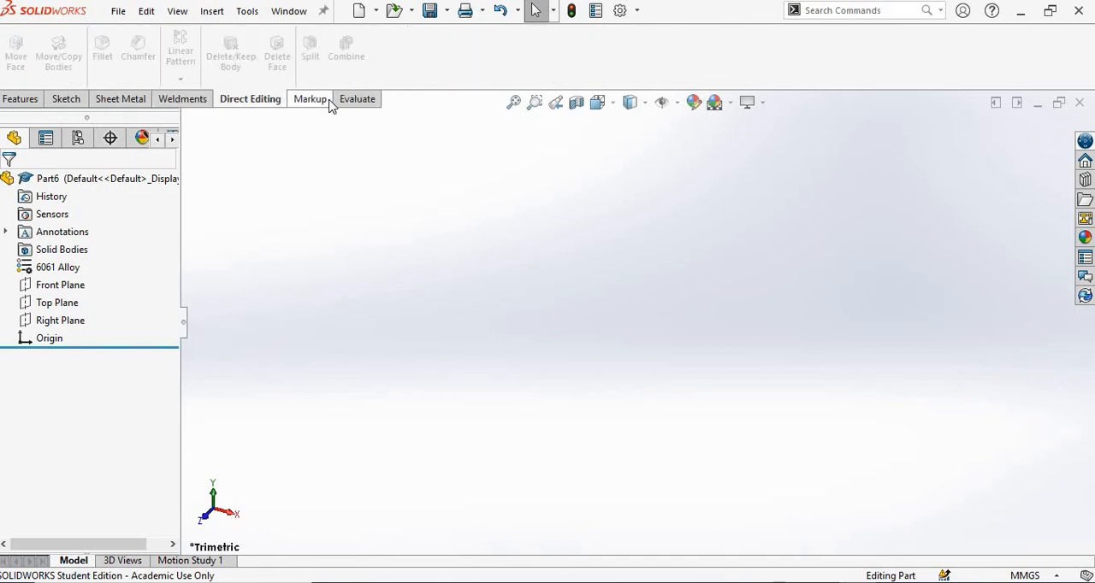
click(22, 99)
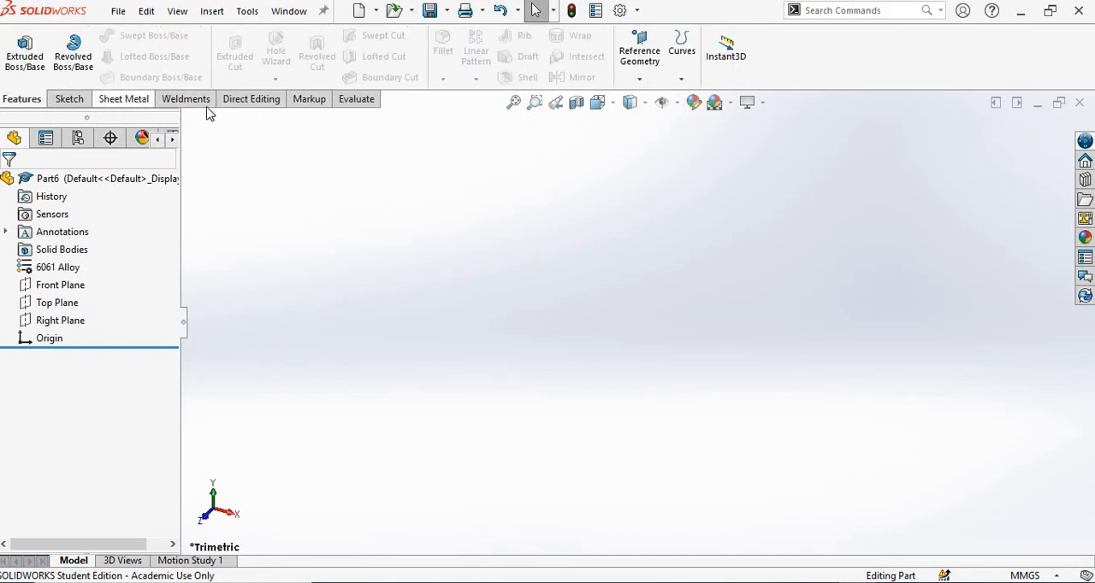
right_click(352, 101)
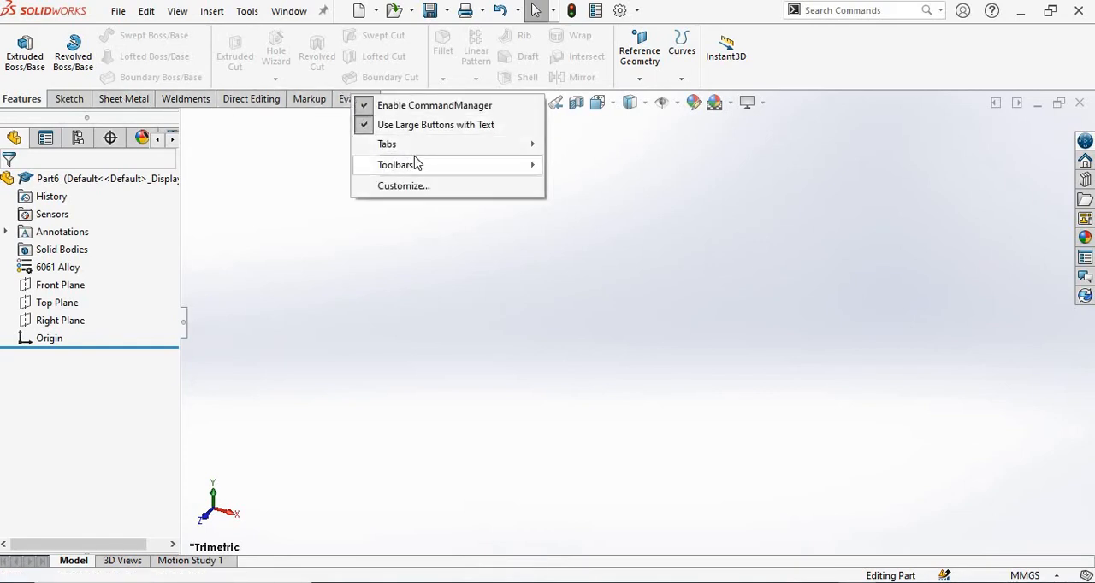
mouse_move(416, 165)
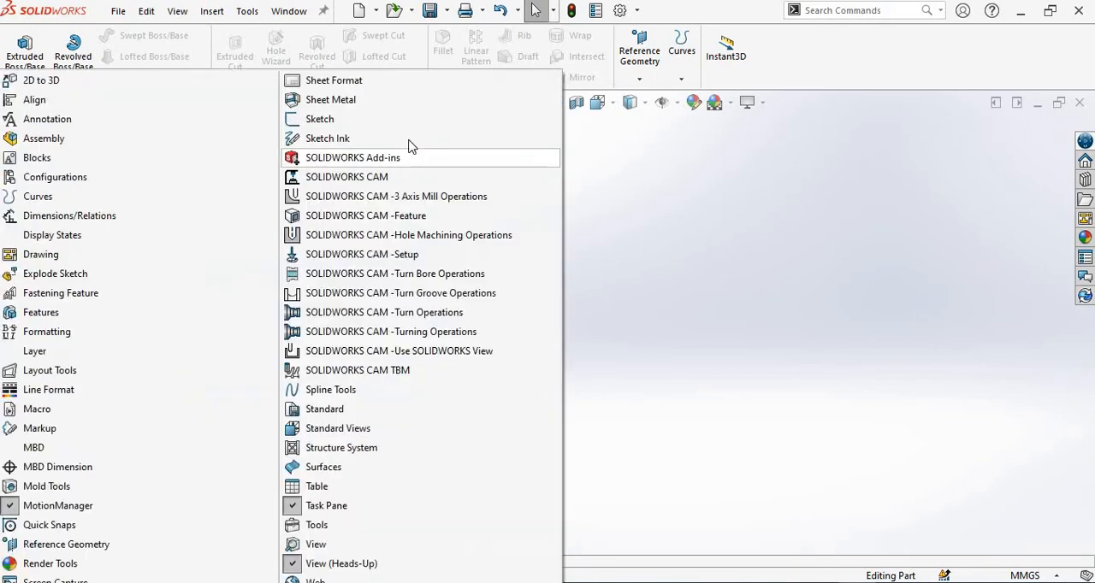
click(639, 129)
Hide the Sheet Metal command set, restore it, and bring up its commands.
right_click(352, 103)
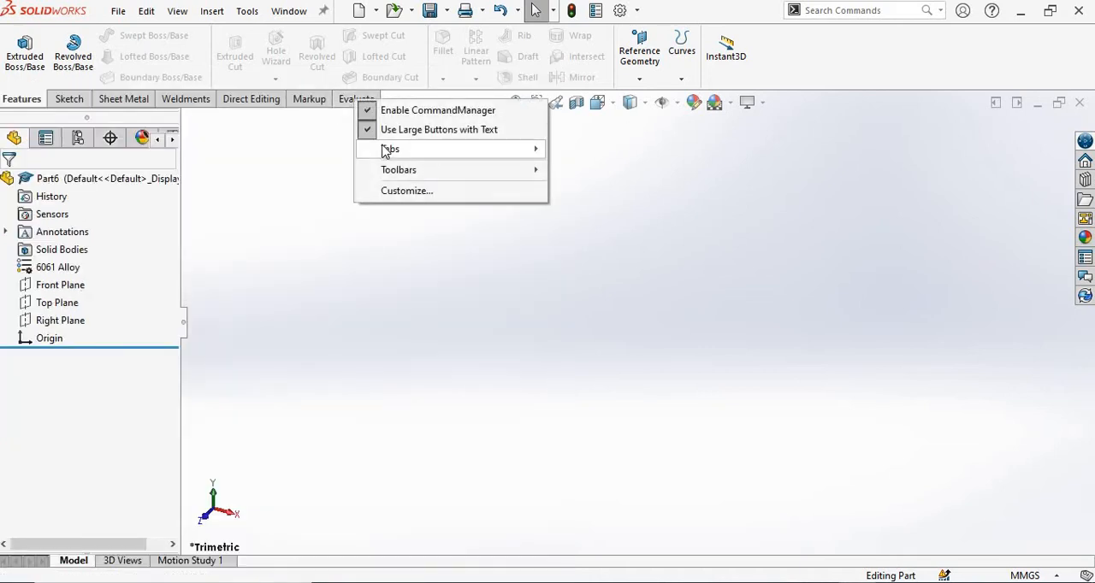
mouse_move(386, 151)
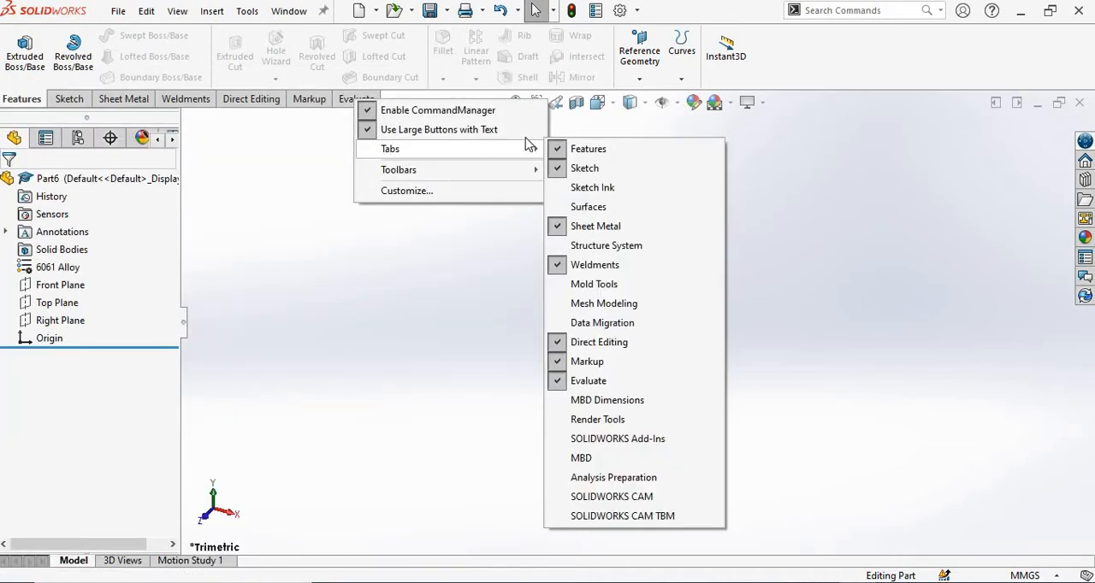
click(588, 229)
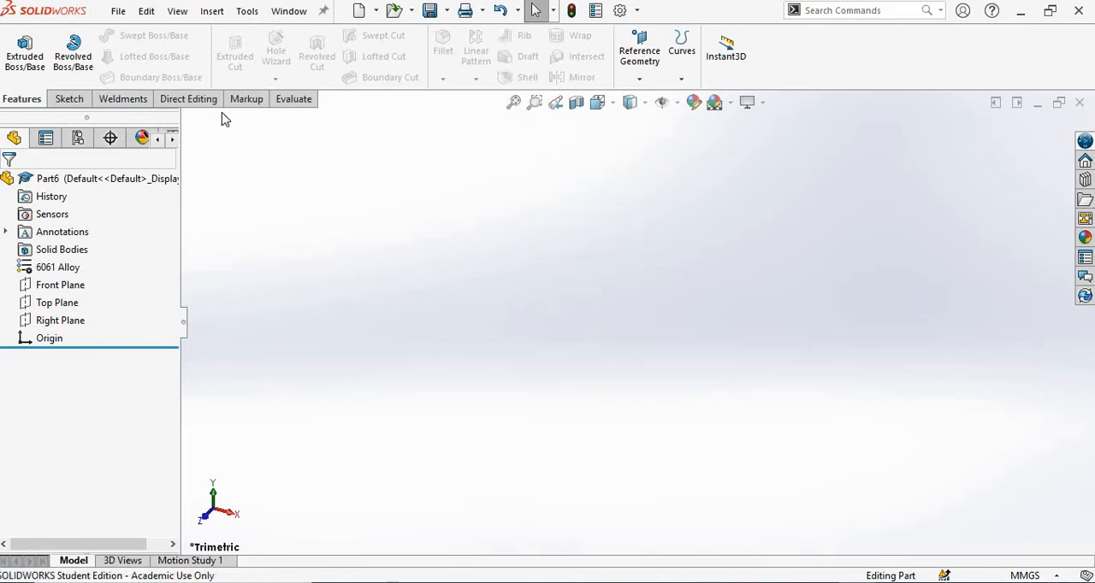
right_click(292, 100)
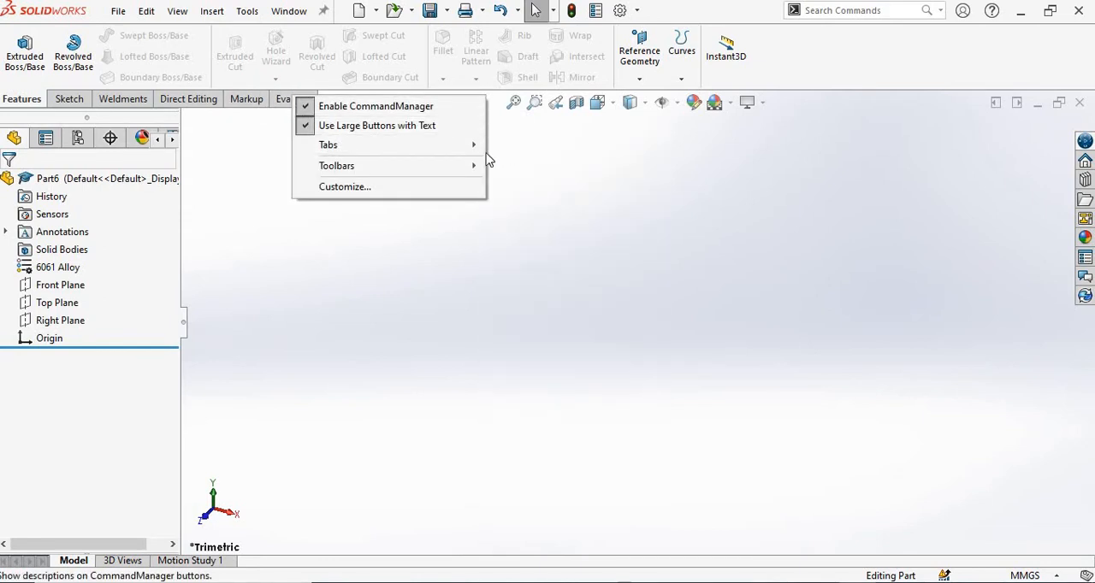
mouse_move(479, 147)
click(545, 231)
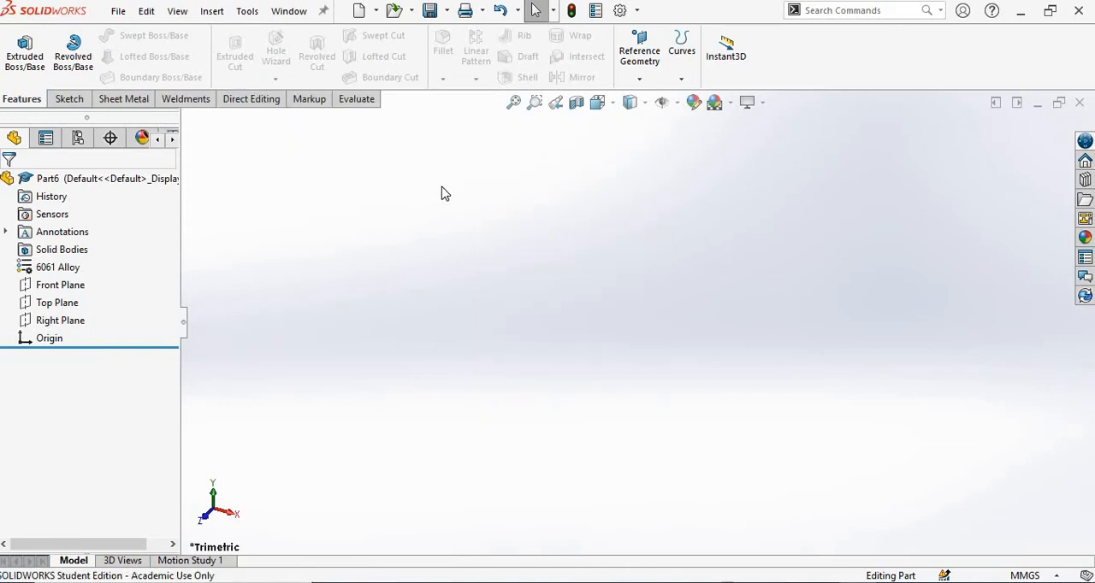
click(124, 101)
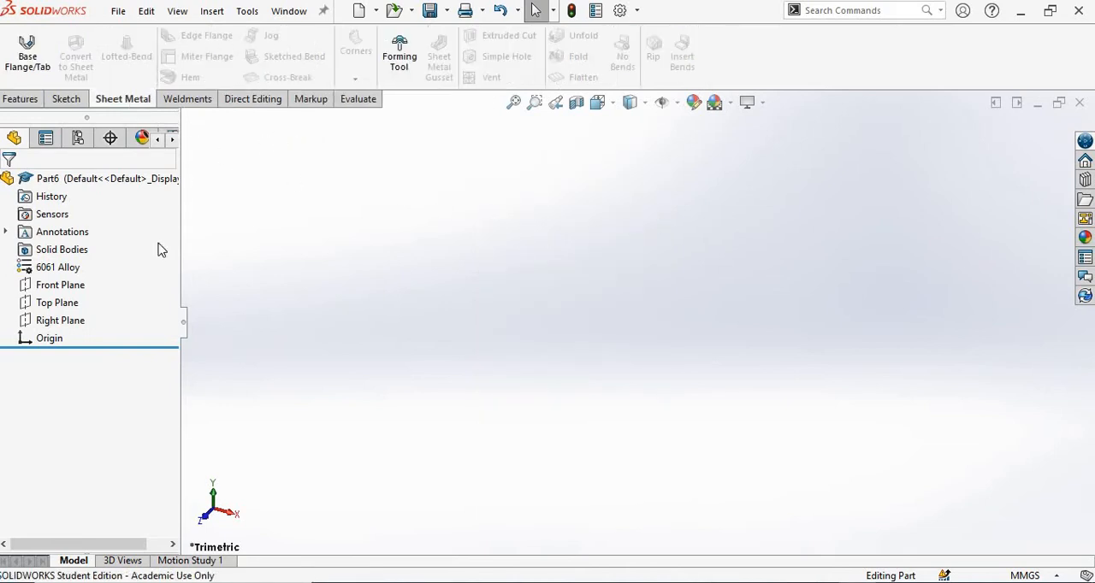
Start a sketch on the Top Plane and draw a center rectangle about 140 mm wide from the origin.
click(81, 304)
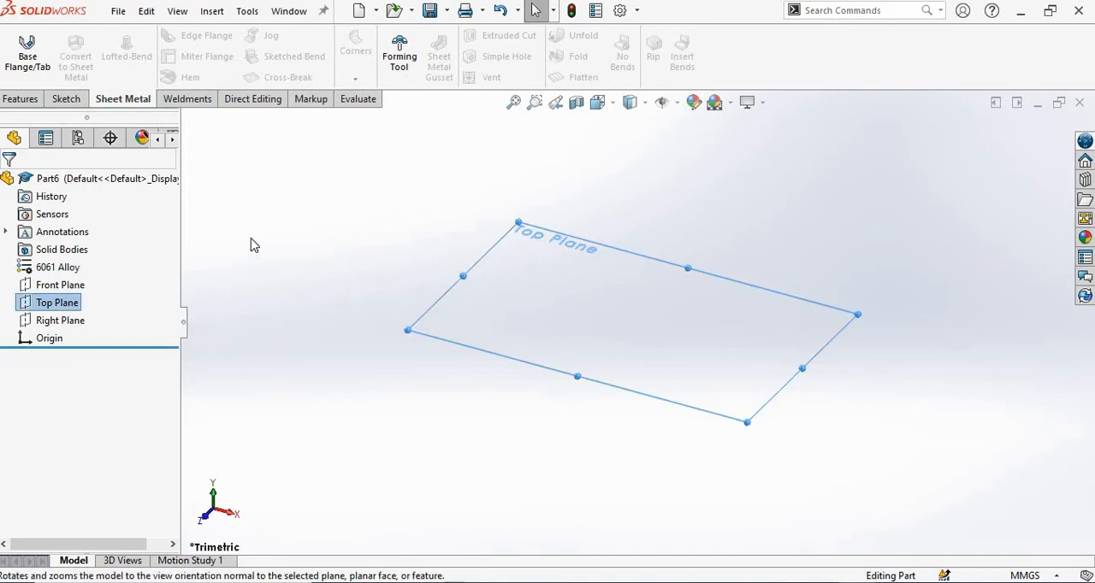
click(61, 98)
click(18, 51)
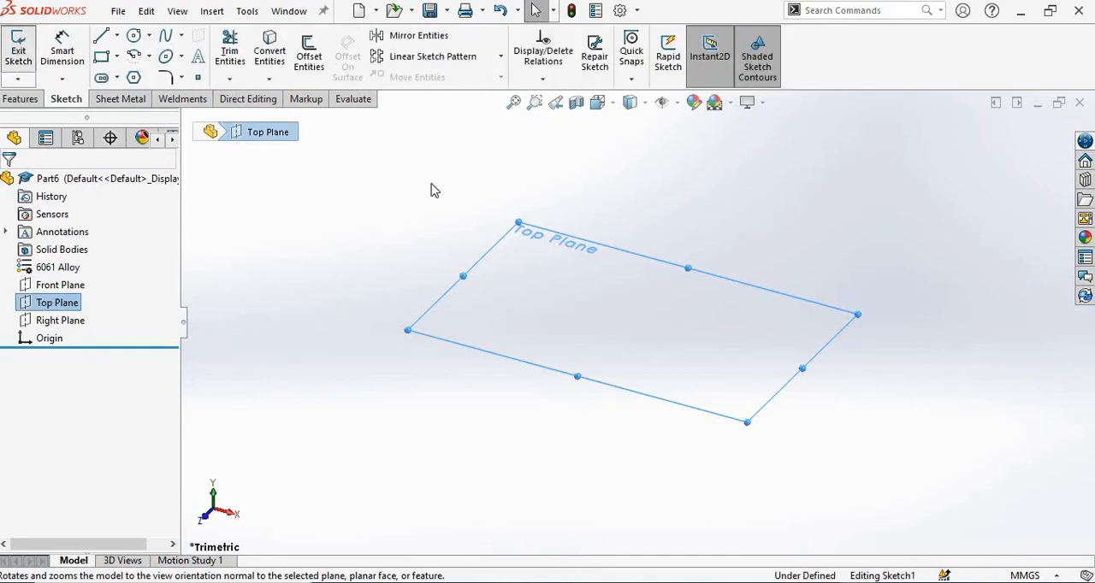
key(alt+Tab)
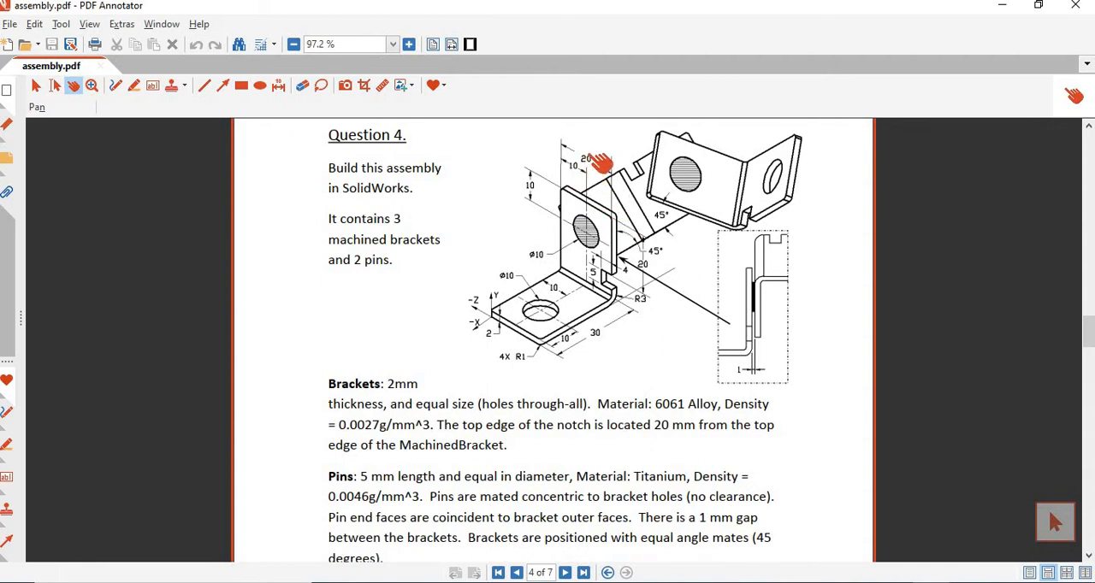
key(alt+Tab)
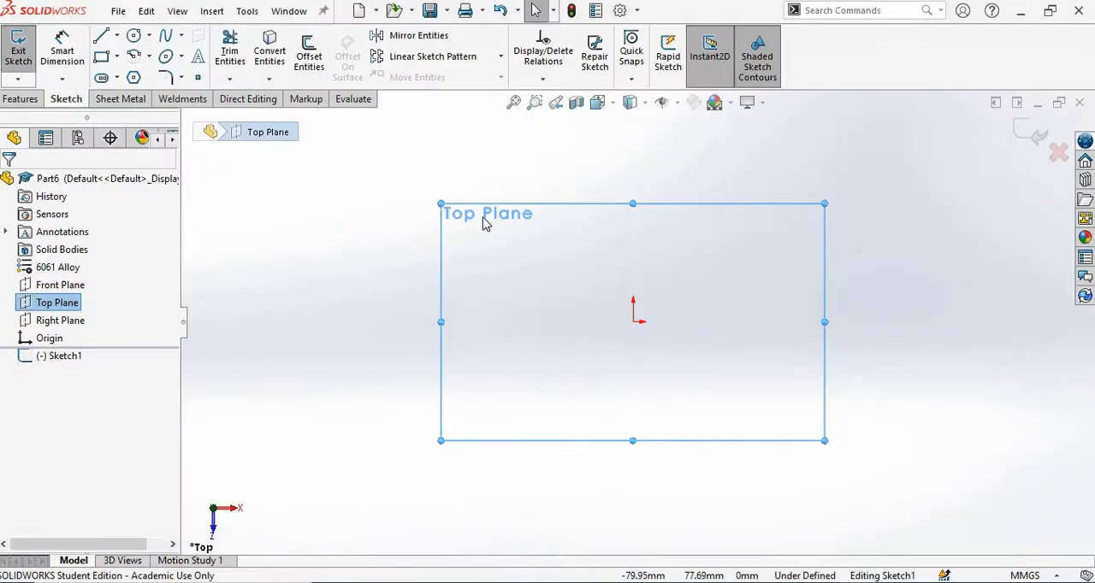
click(117, 56)
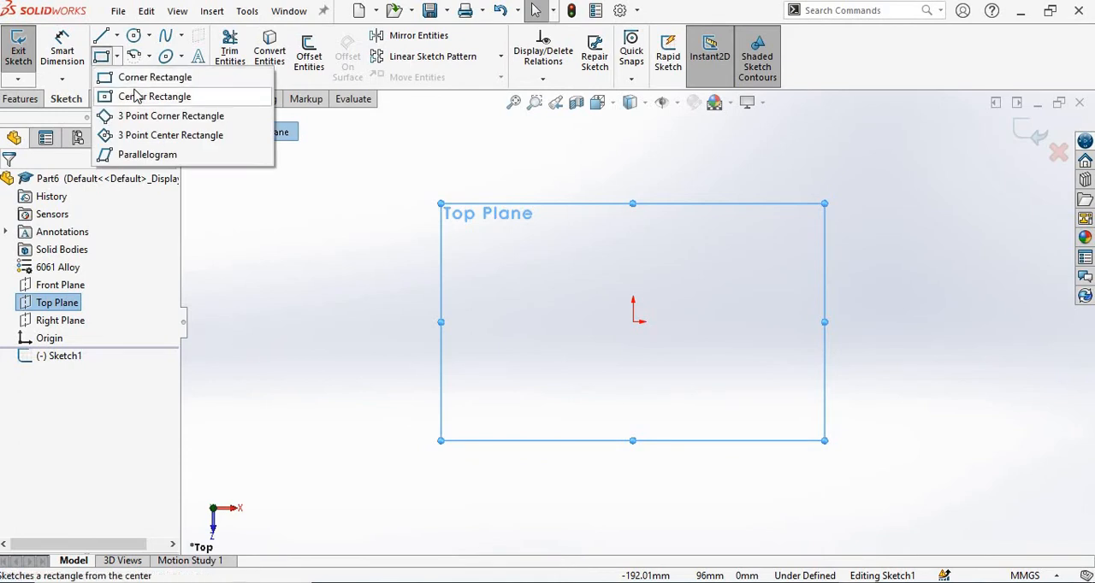
click(163, 95)
click(633, 322)
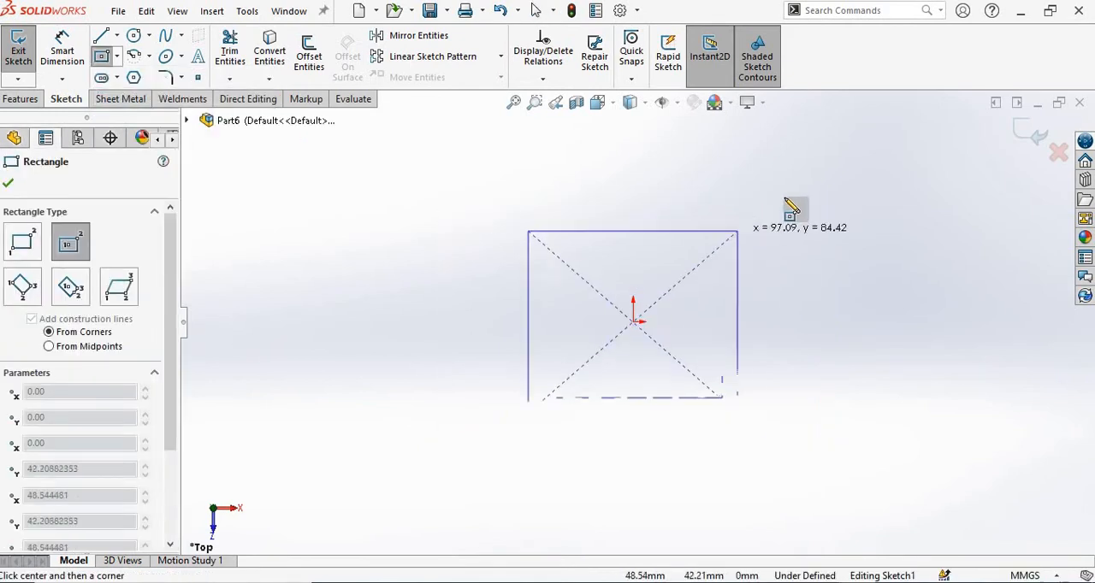
click(784, 197)
right_click(823, 179)
click(836, 181)
Dimension the rectangle's lower horizontal edge to 30 mm.
click(61, 49)
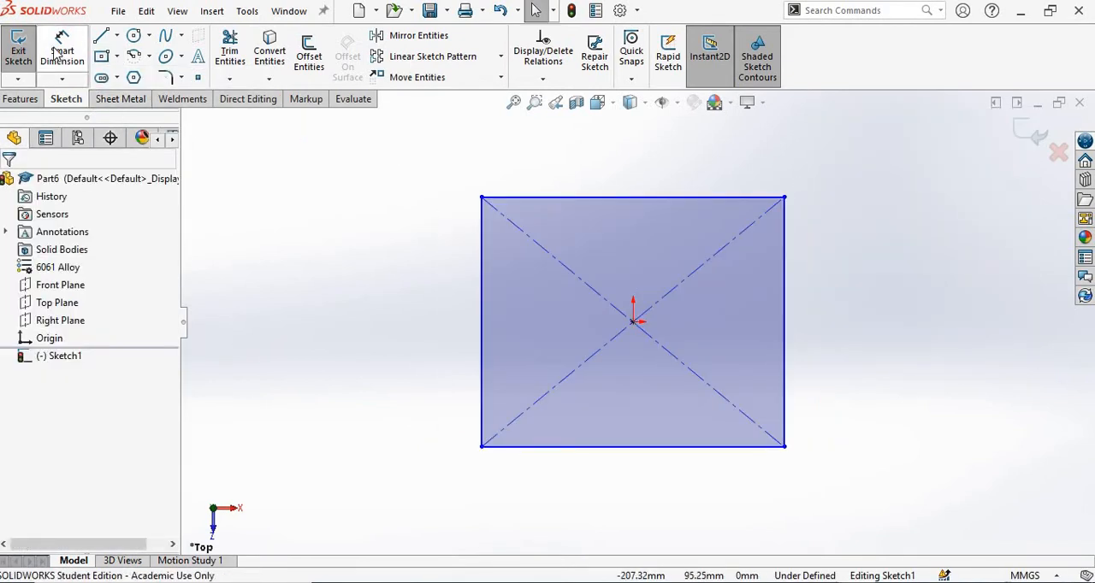
click(624, 480)
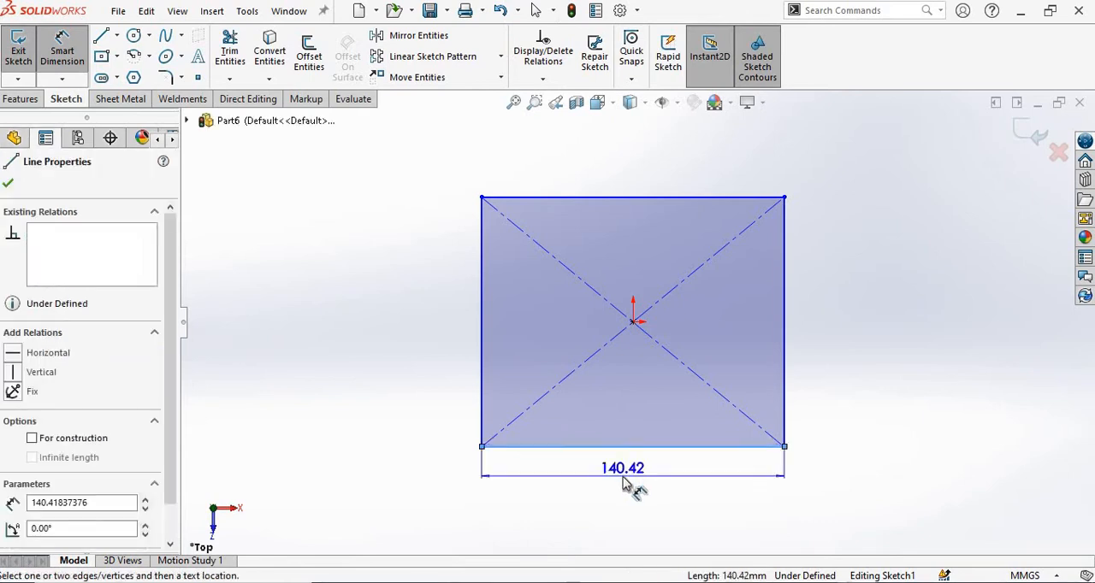
click(630, 484)
text(30)
key(Return)
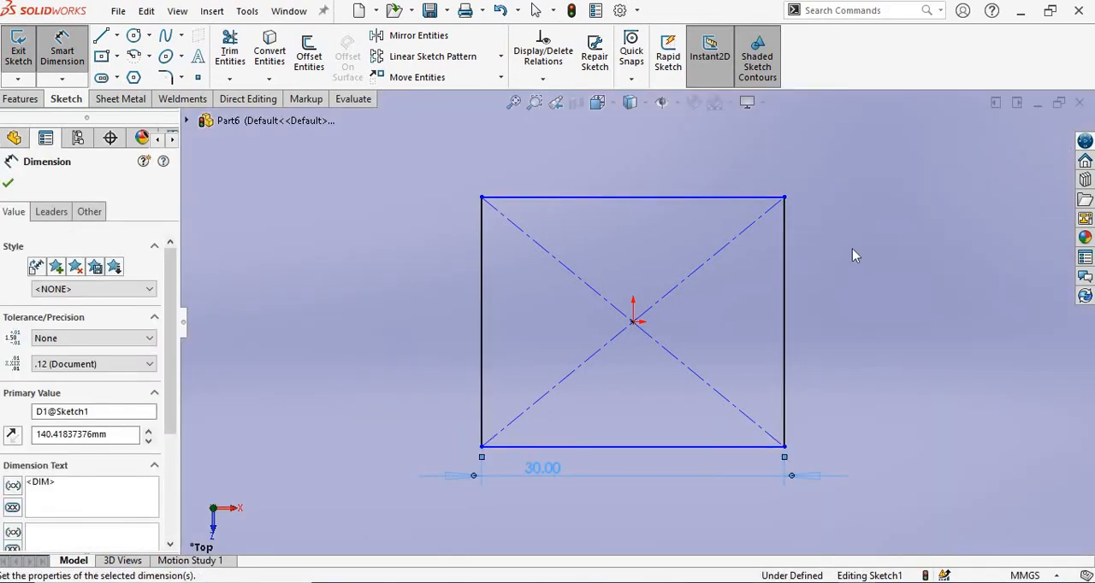
Dimension the rectangle's vertical side to 20 mm.
click(785, 302)
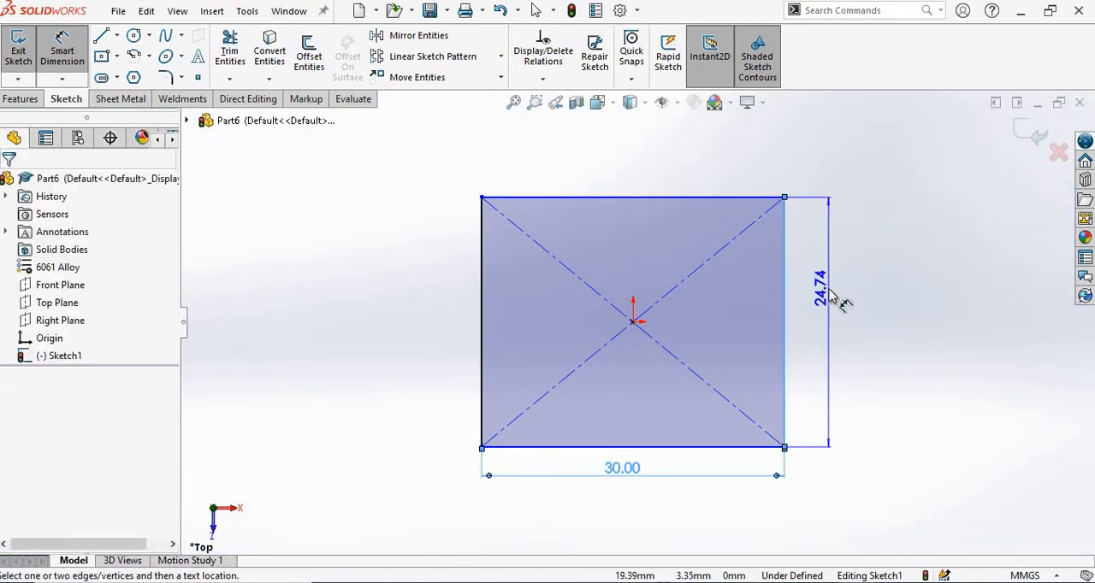
click(827, 295)
text(203)
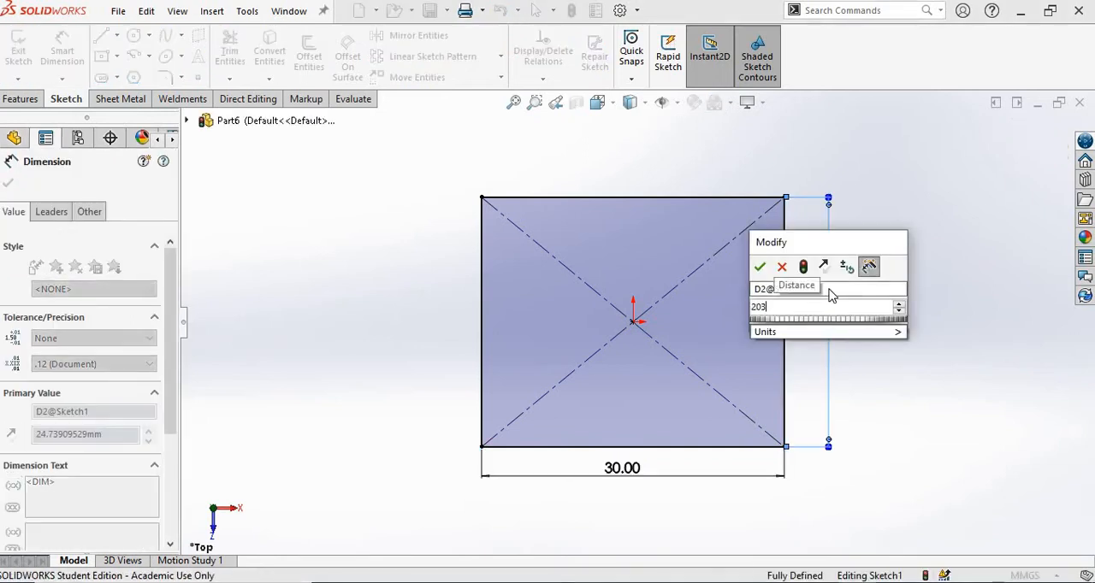
key(BackSpace)
key(Return)
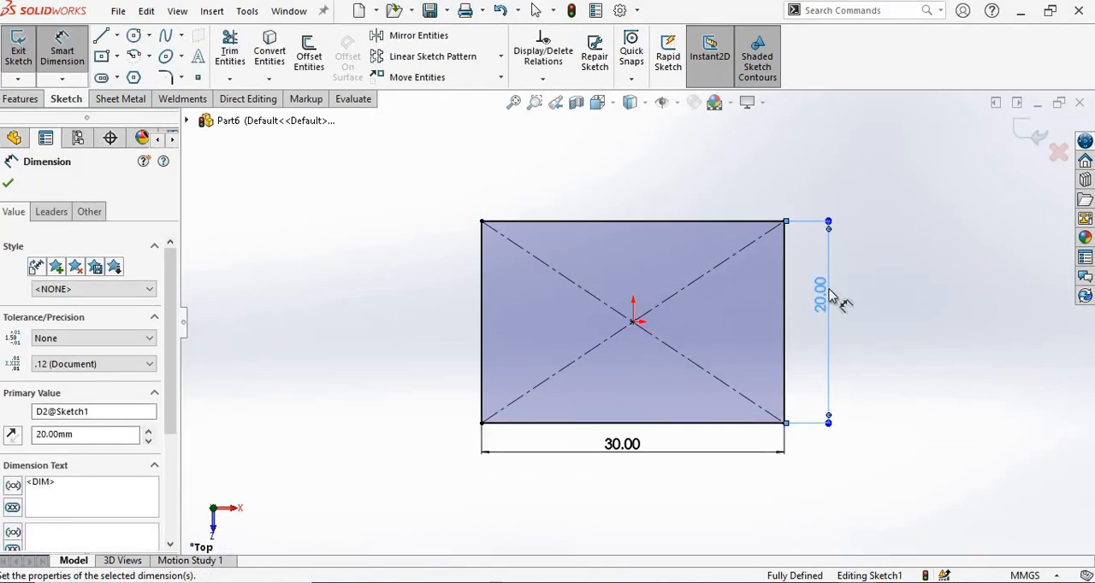
click(859, 334)
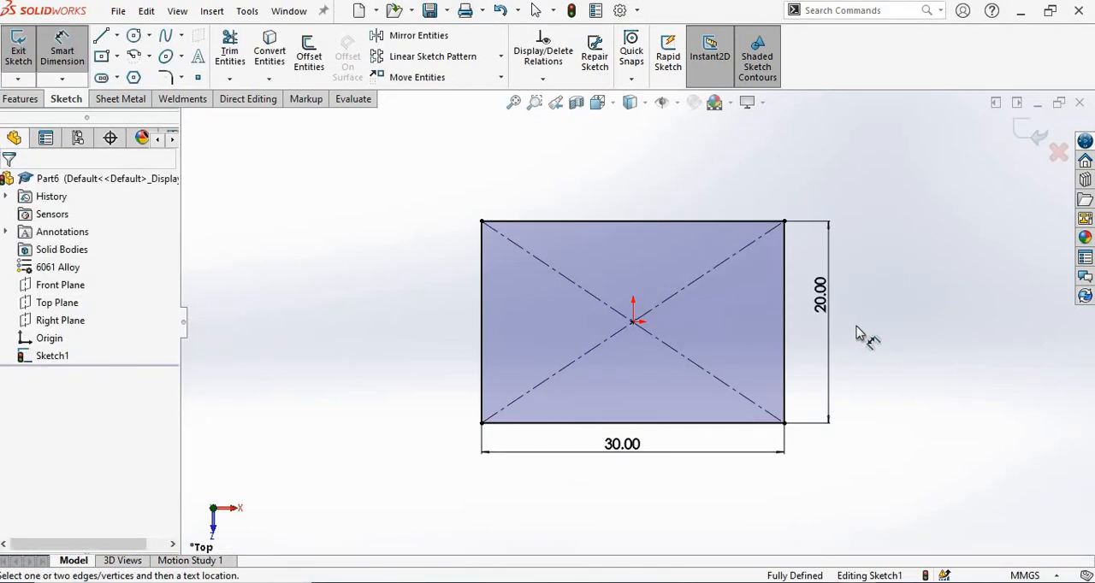
Finish the rectangle sketch and turn it into a 2 mm thick Base Flange with the thickness direction reversed.
click(1031, 132)
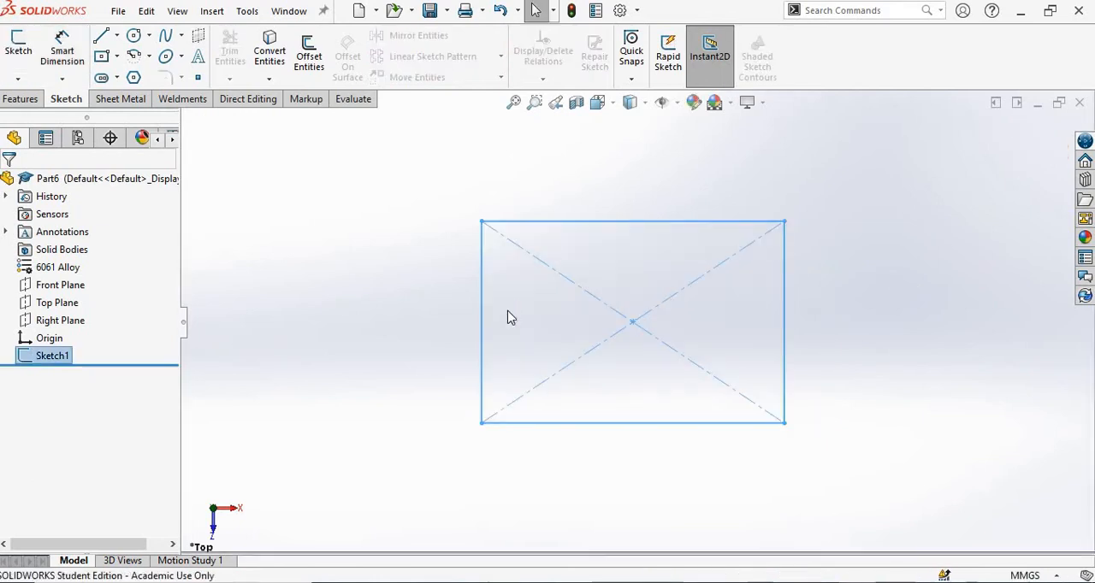
mouse_move(444, 363)
middle_down()
mouse_move(515, 271)
mouse_move(474, 286)
mouse_move(462, 218)
mouse_move(563, 266)
mouse_move(488, 281)
mouse_move(605, 294)
middle_up()
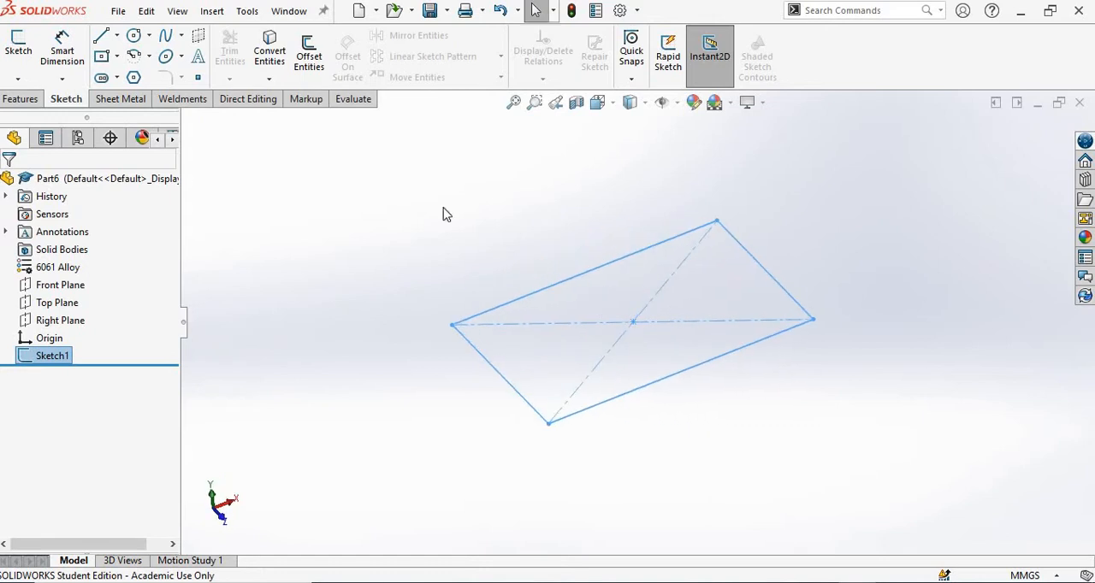
click(122, 99)
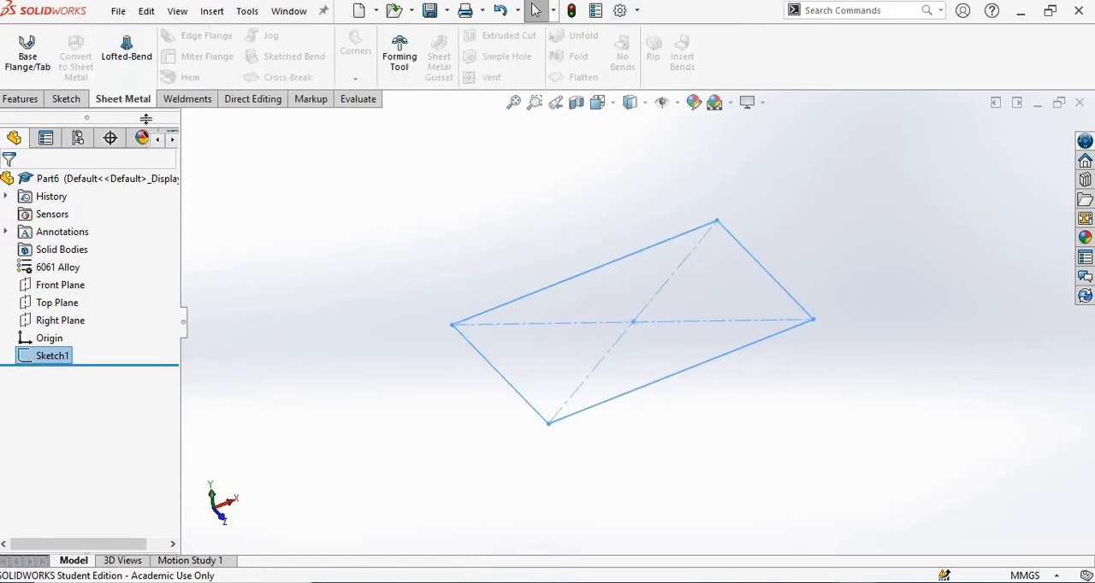
click(30, 72)
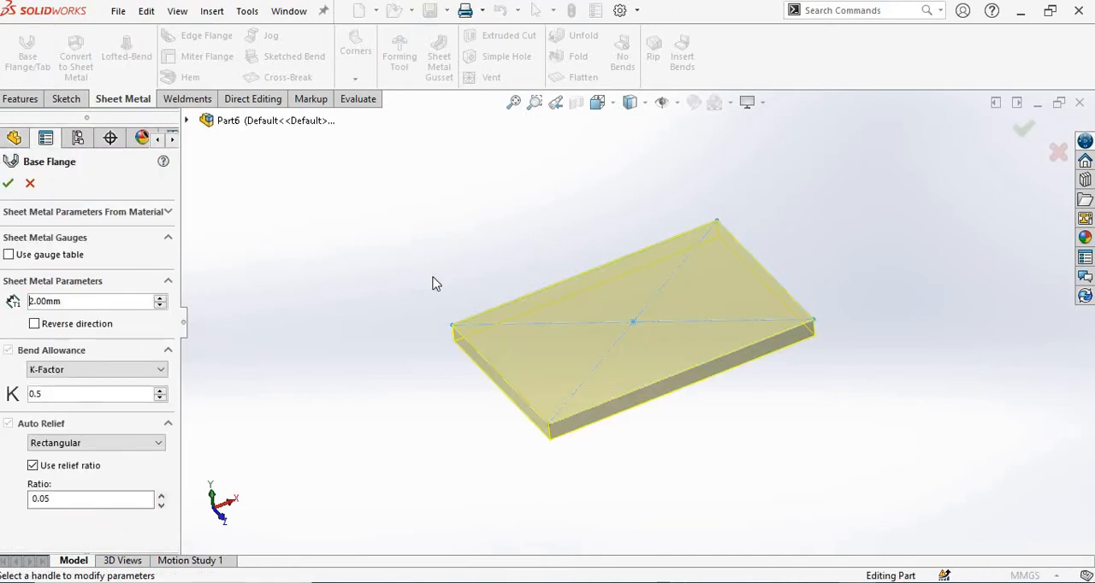
middle_drag(444, 240, 440, 200)
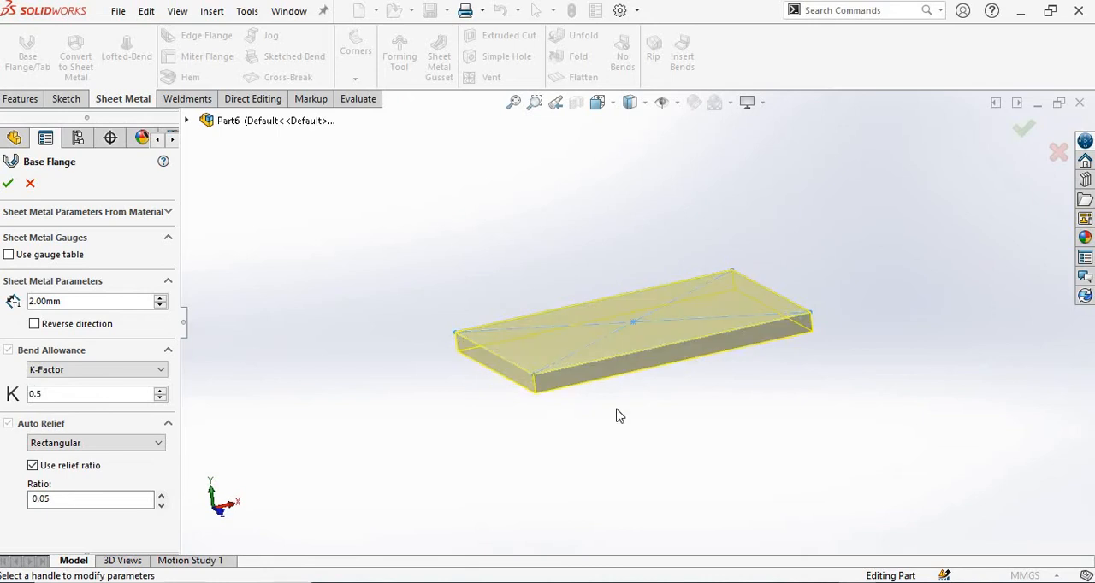
scroll(618, 411, down, 2)
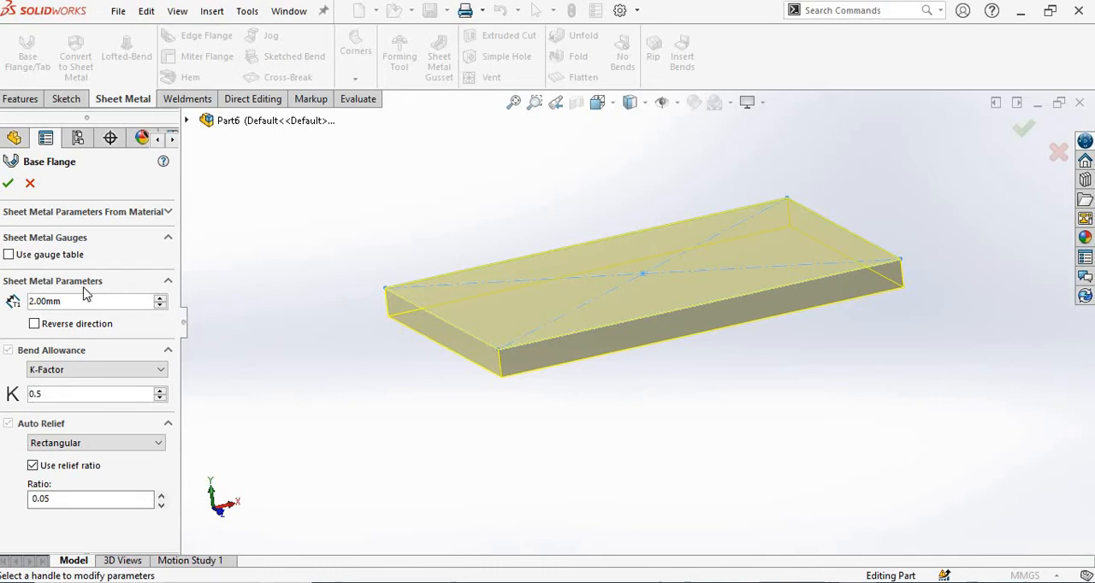
scroll(643, 395, down, 1)
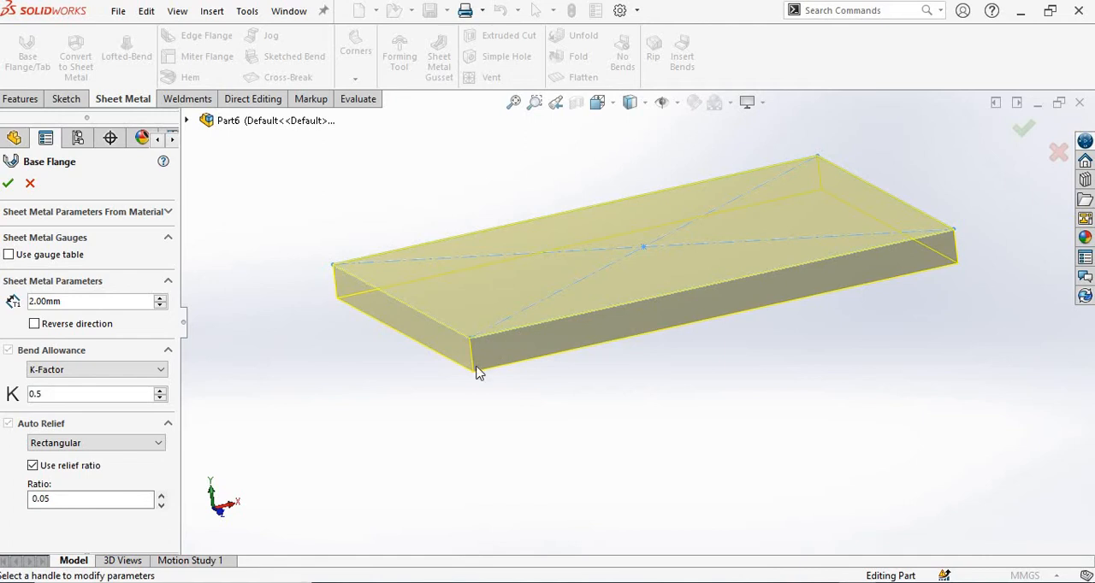
click(34, 324)
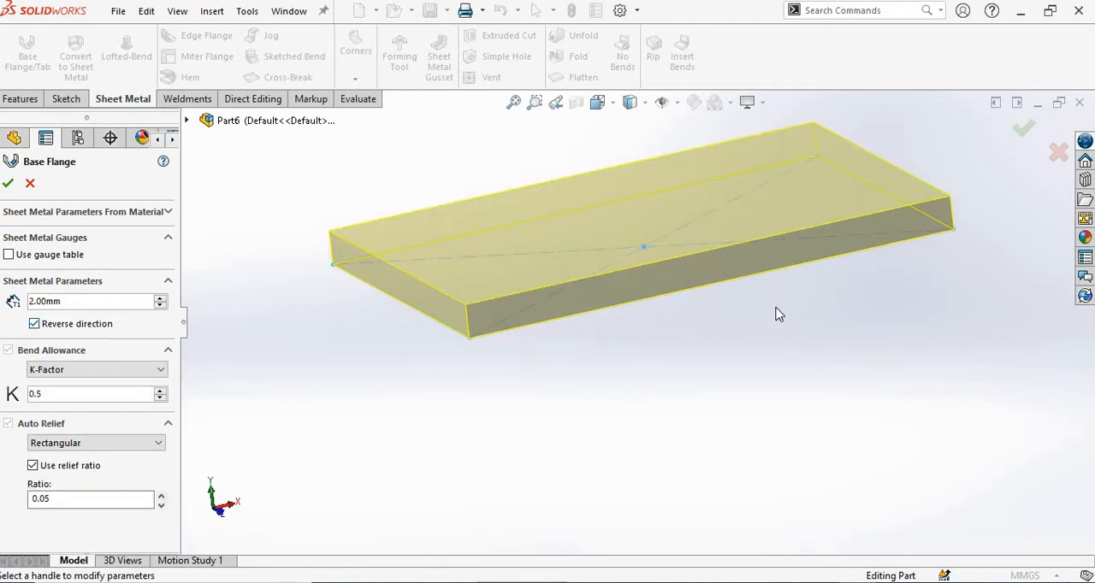
scroll(715, 367, up, 2)
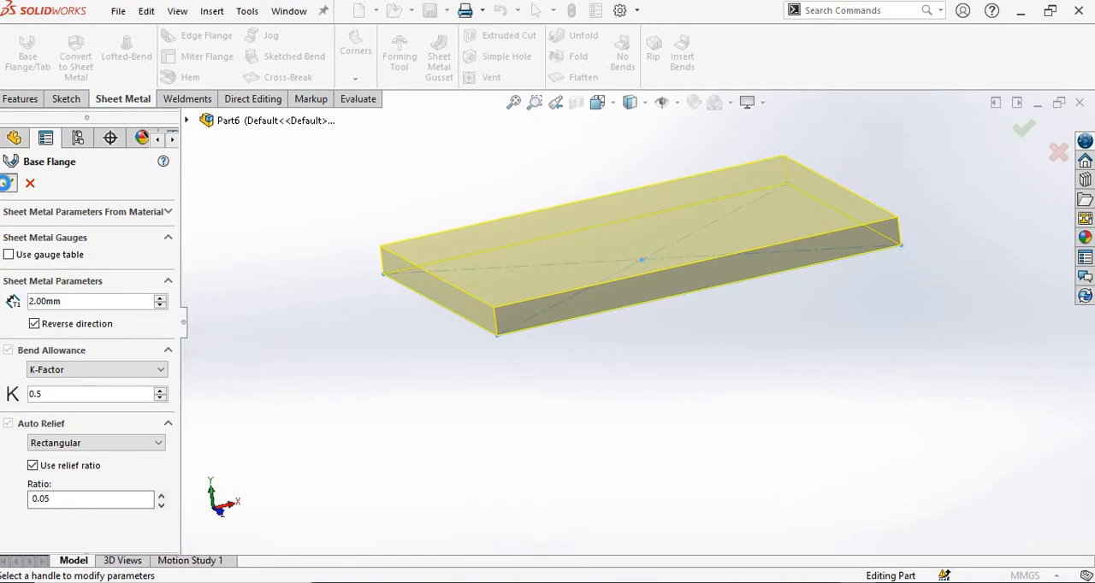
key(Return)
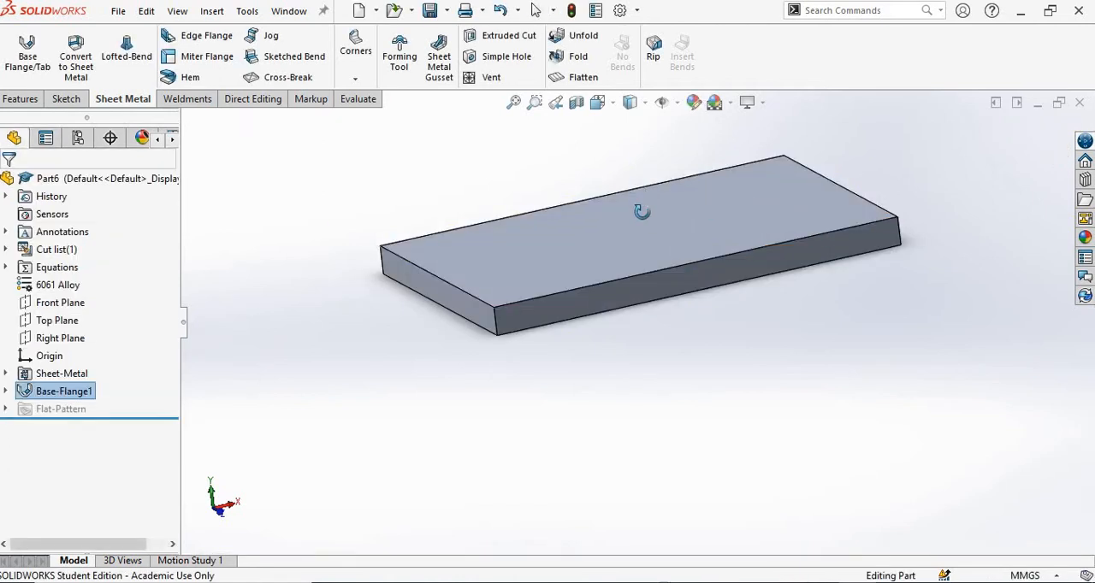
Start an Edge Flange on the plate's short upper edge at the +X end, with a custom bend radius of 1 mm.
middle_drag(642, 211, 630, 246)
middle_drag(610, 180, 586, 158)
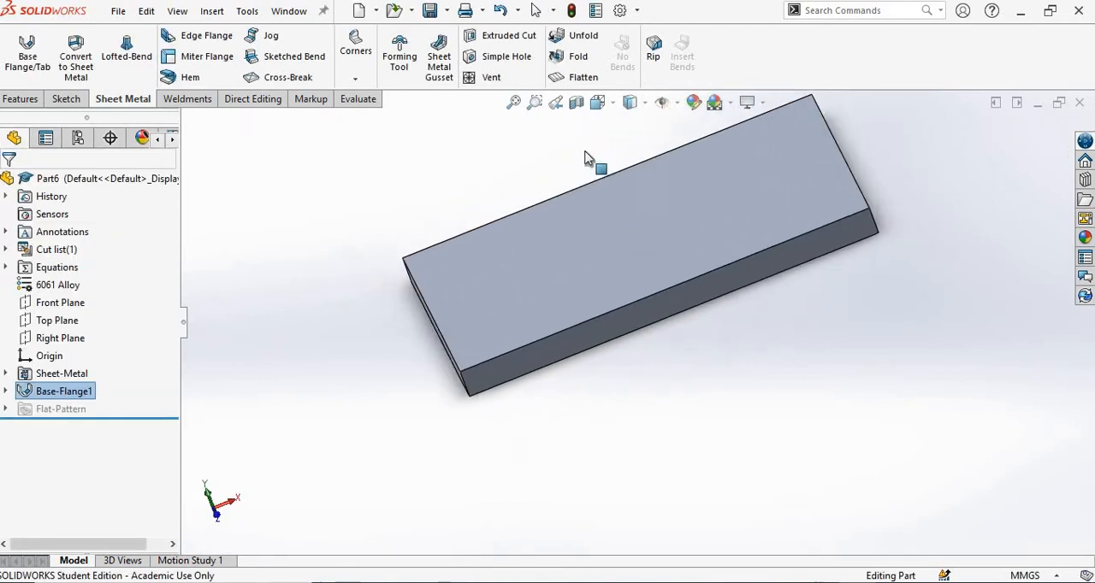
scroll(520, 240, up, 5)
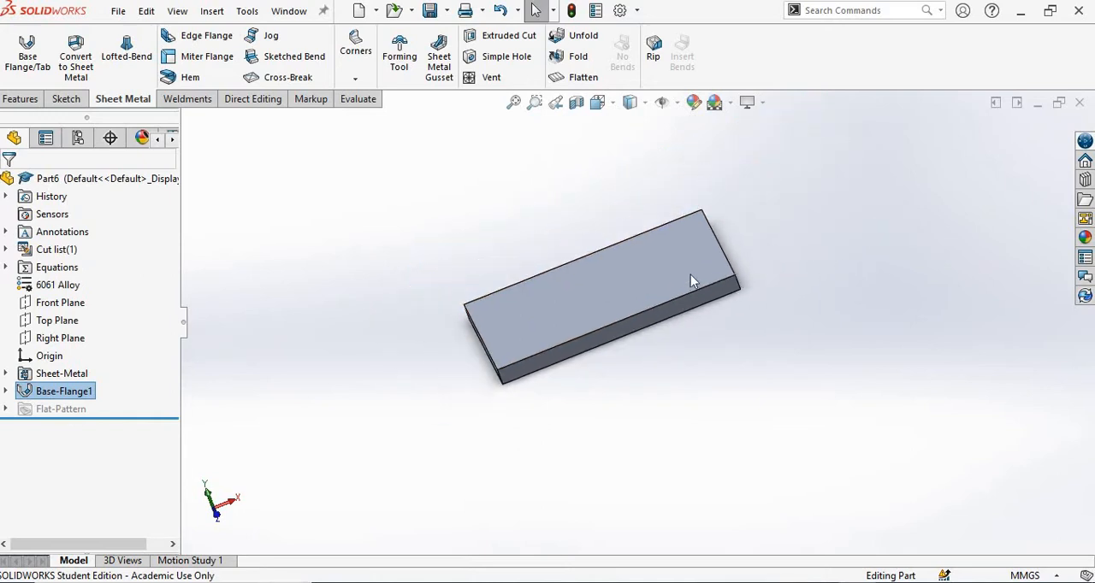
key(alt+Tab)
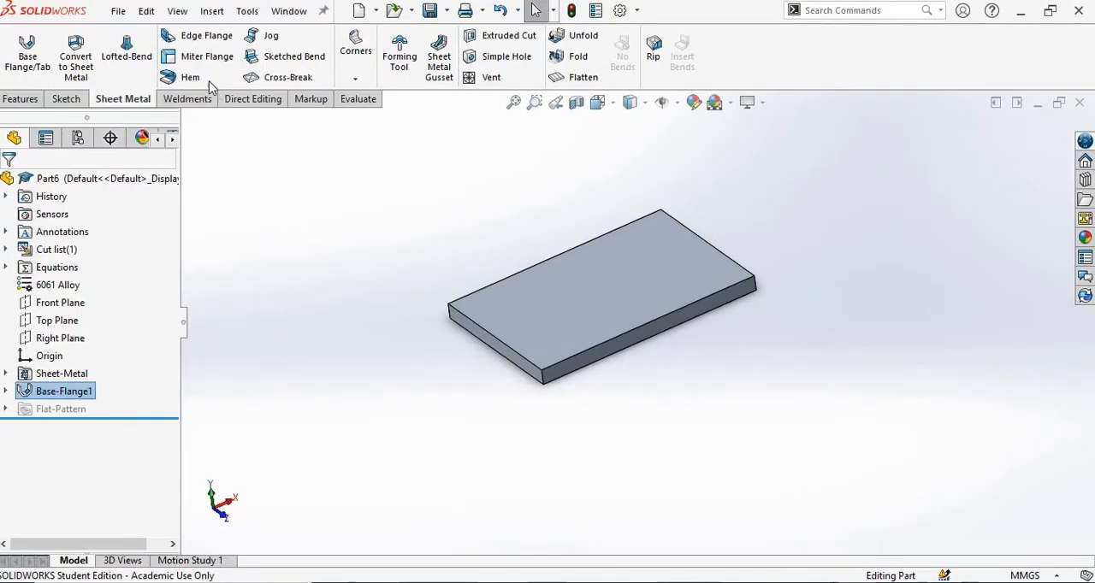
click(195, 35)
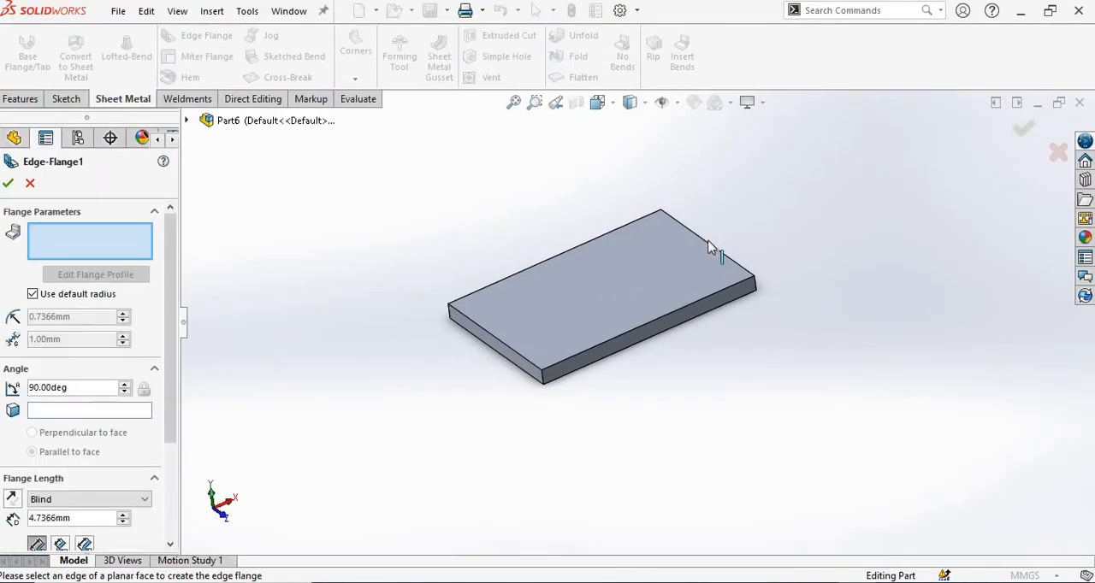
click(664, 195)
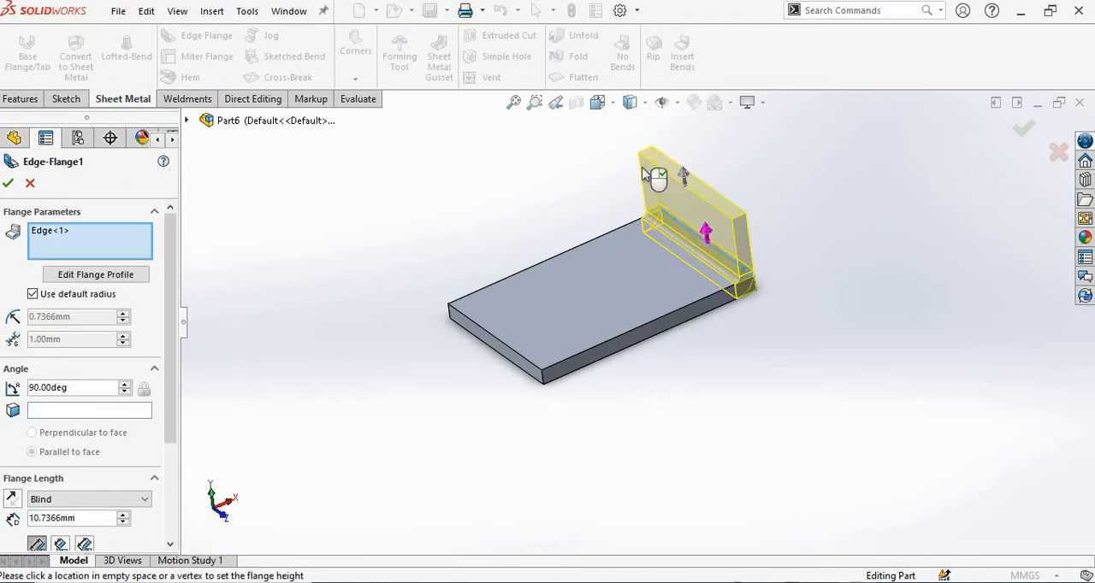
click(597, 102)
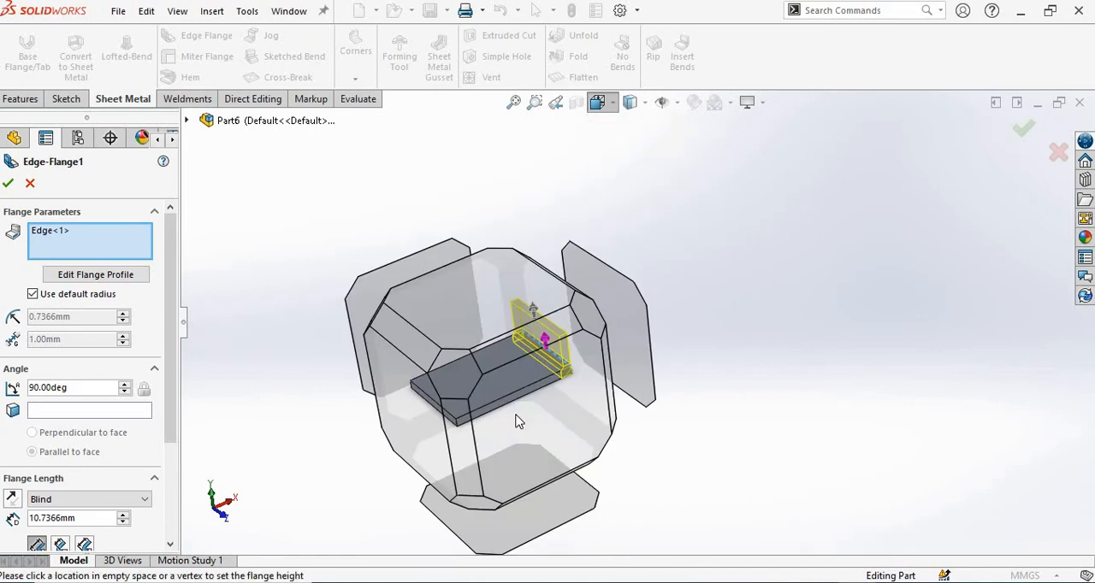
click(516, 420)
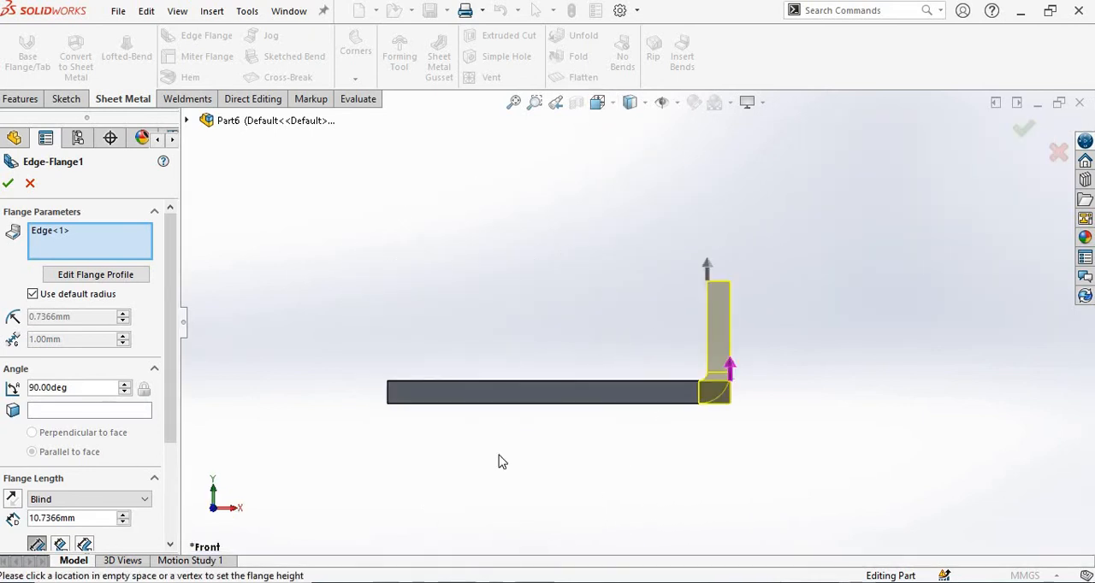
click(33, 295)
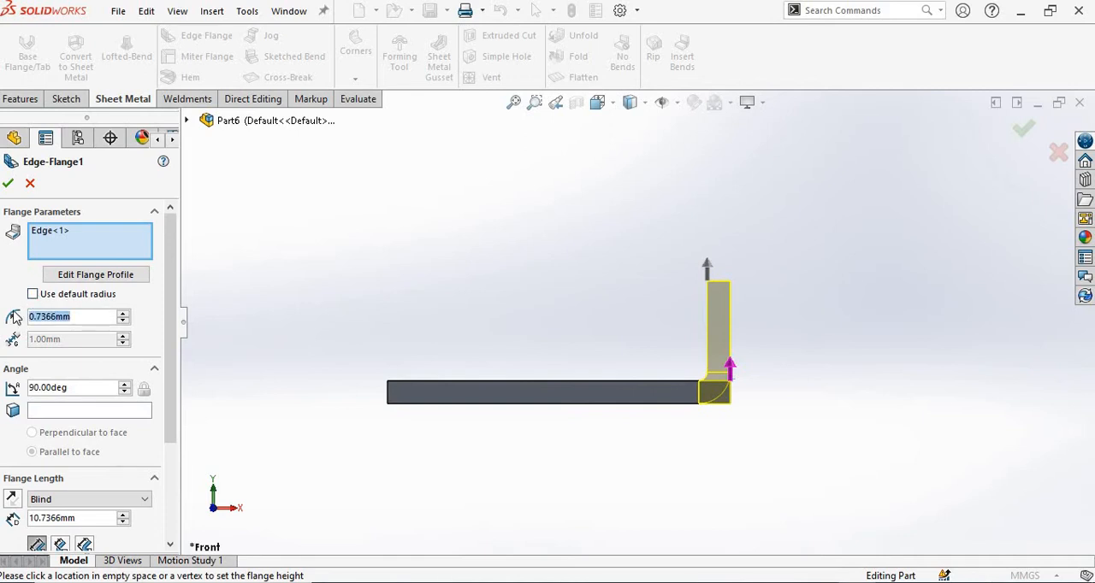
text(1)
key(Return)
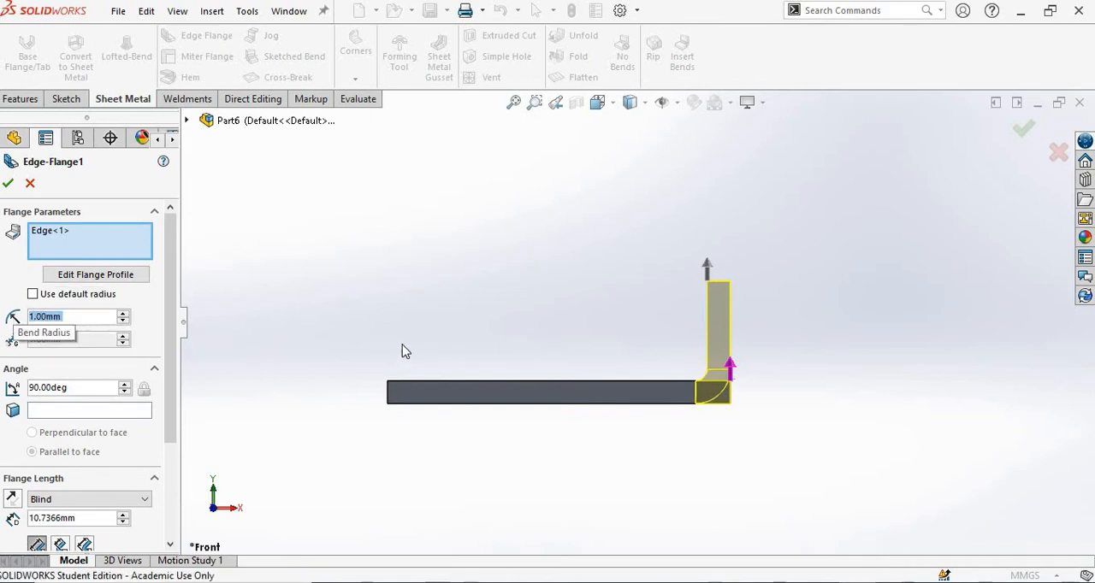
Set the edge flange's length to 30 mm and create the flange.
scroll(171, 297, down, 5)
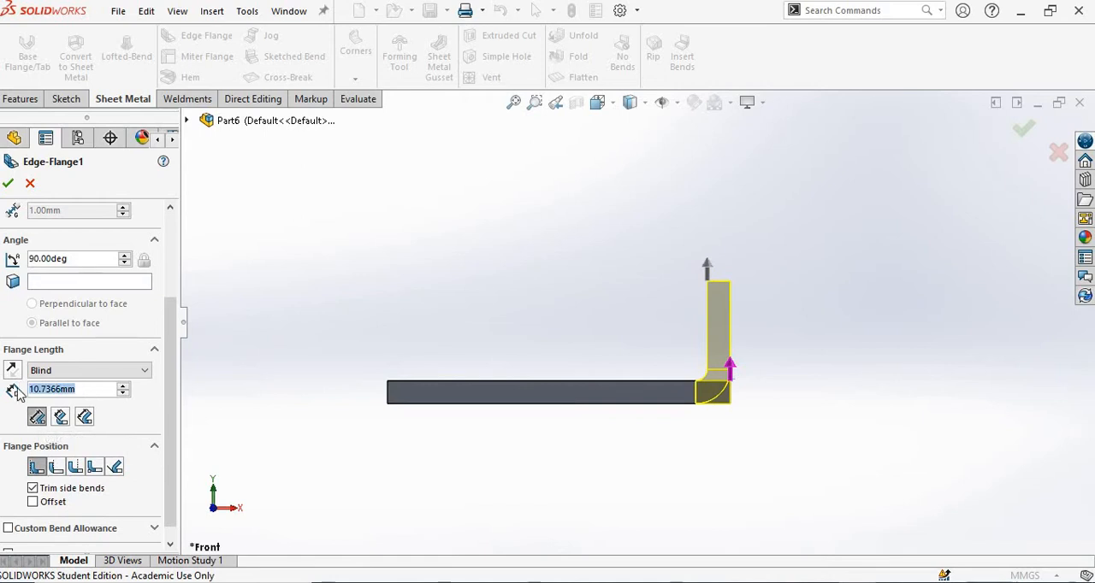
text(30)
key(Return)
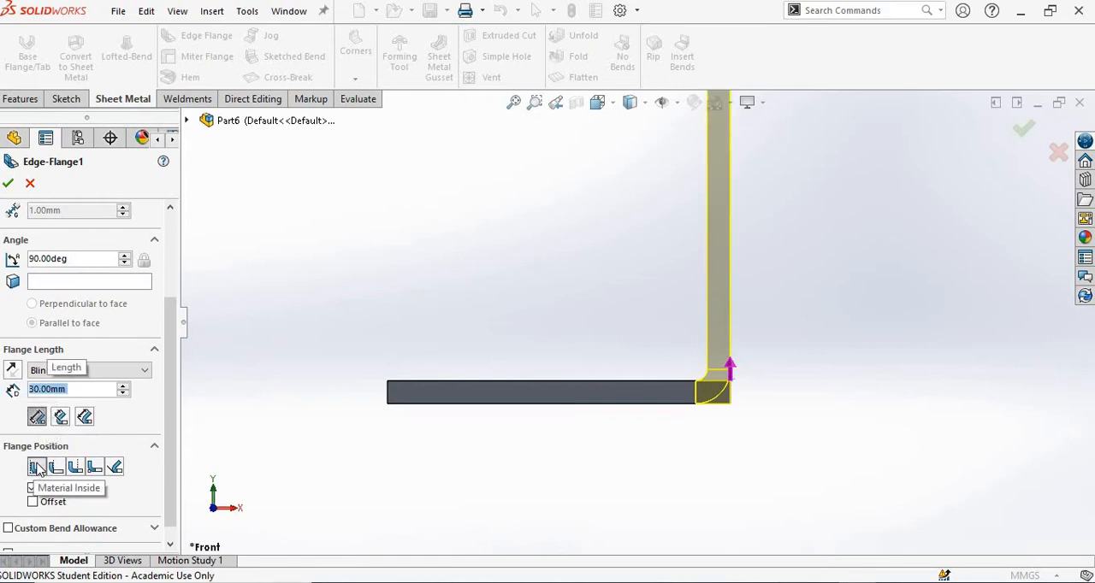
scroll(704, 318, down, 2)
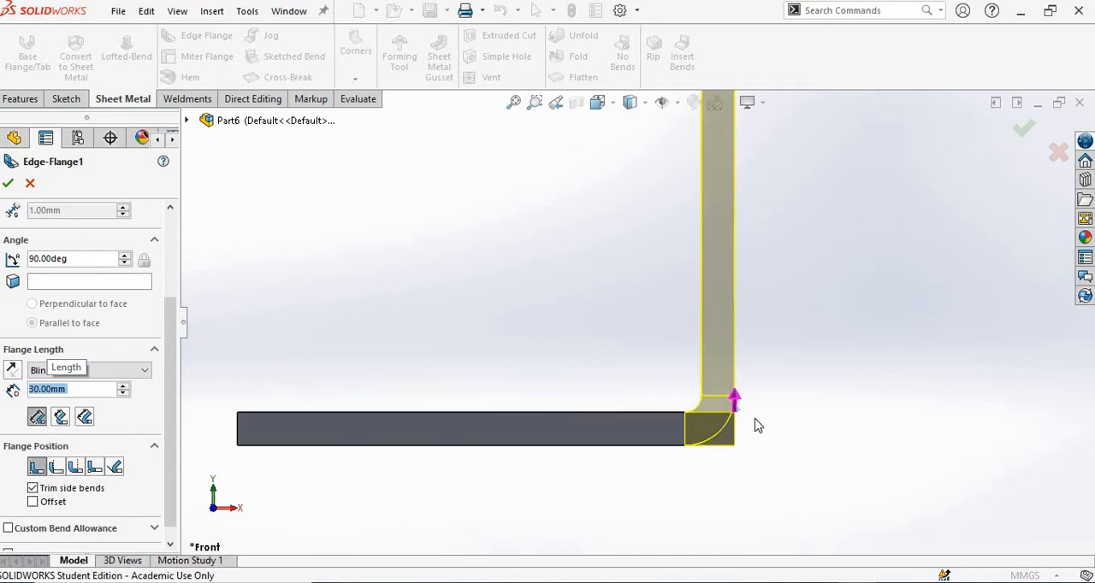
scroll(634, 397, up, 2)
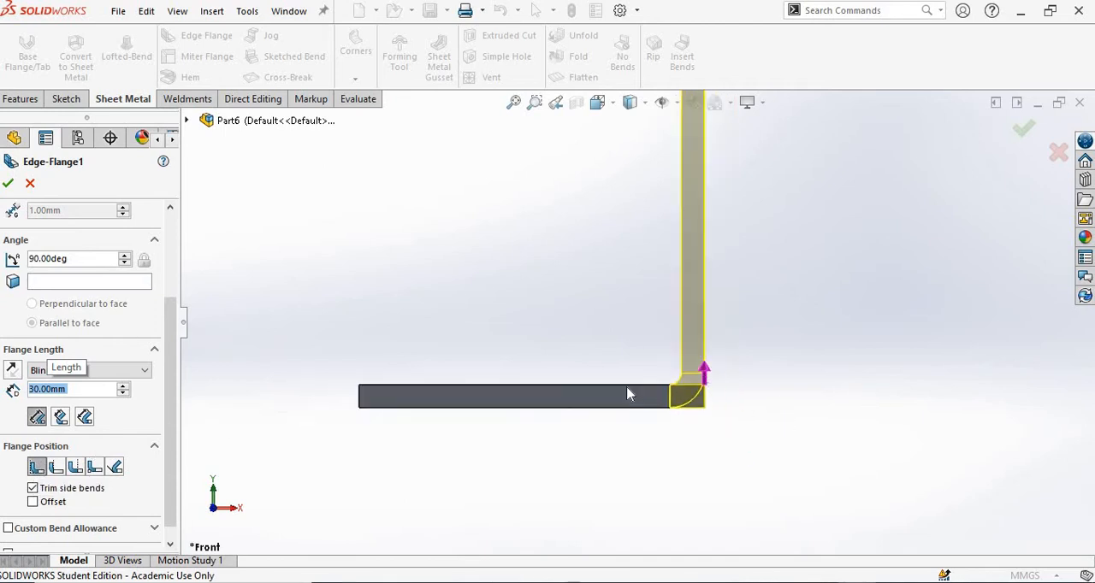
scroll(532, 318, up, 1)
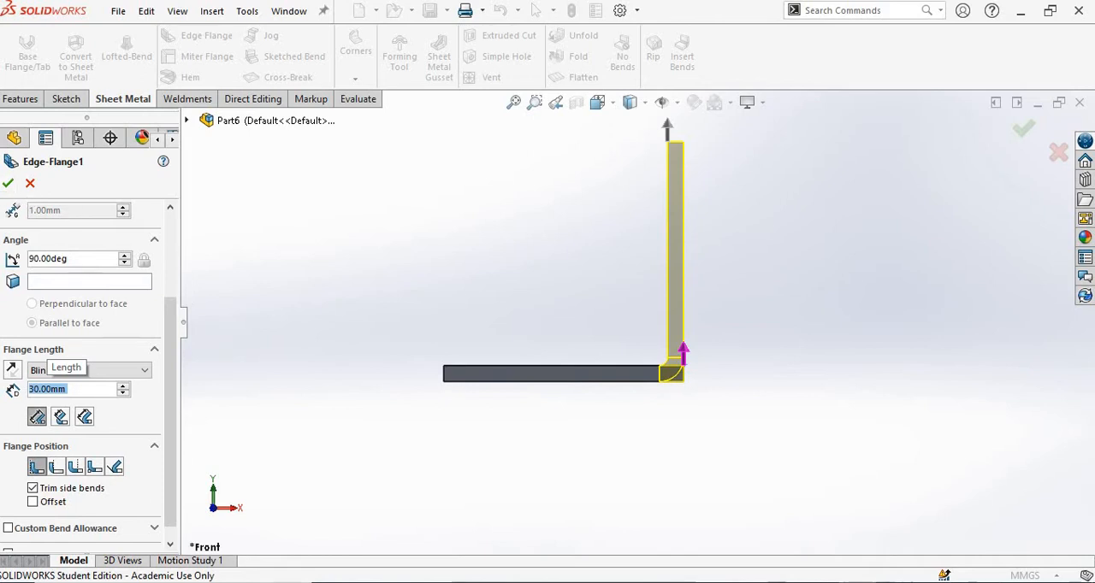
click(9, 185)
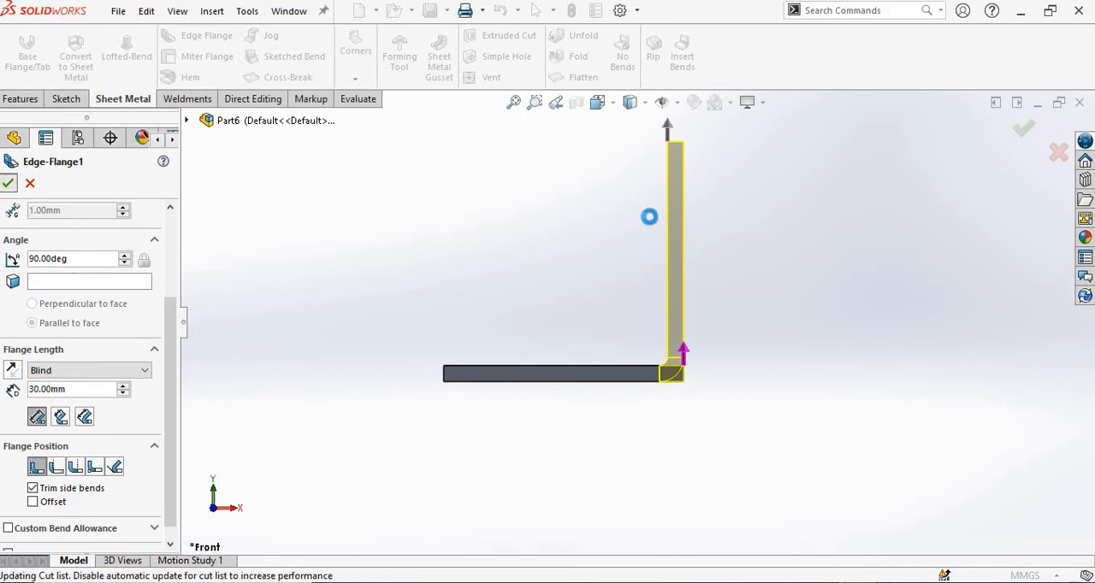
middle_drag(542, 214, 574, 306)
scroll(575, 306, up, 2)
scroll(651, 217, down, 1)
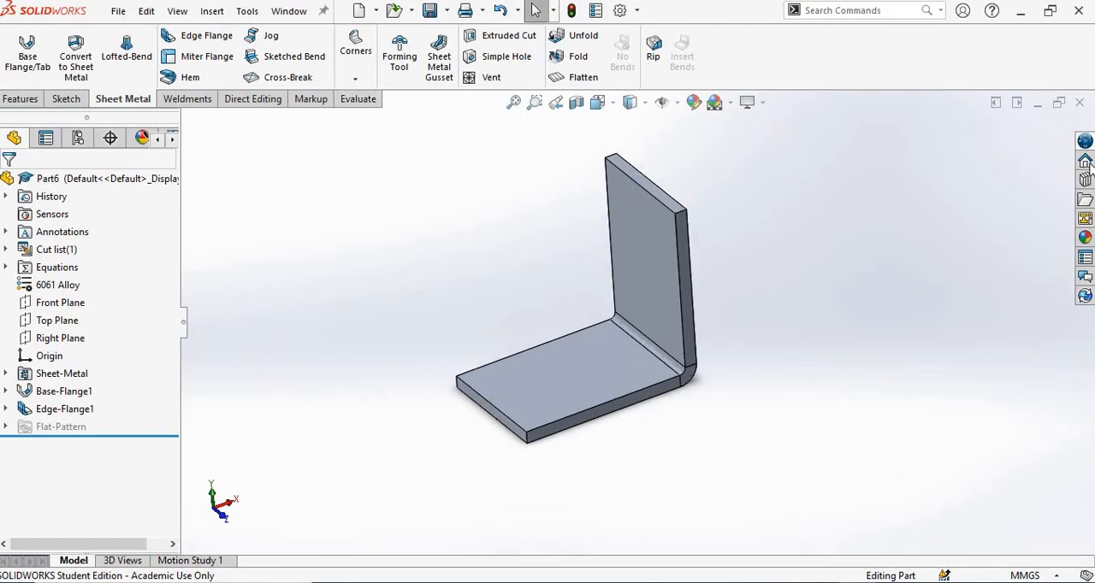
Display the Tools toolbar and dock it vertically beside the Task Pane.
right_click(884, 60)
key(Escape)
right_click(804, 62)
mouse_move(847, 128)
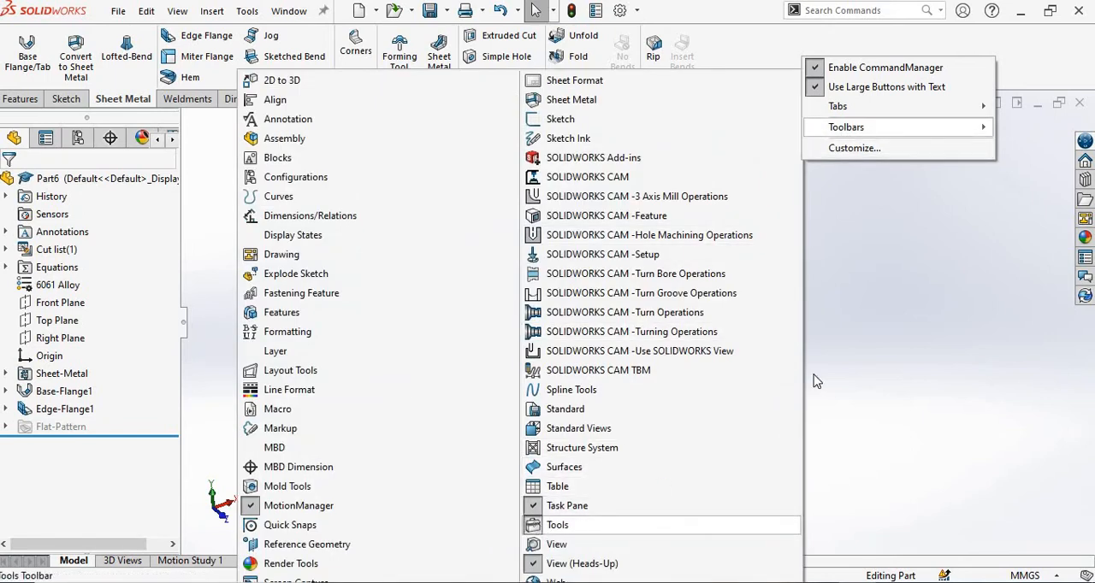
key(Return)
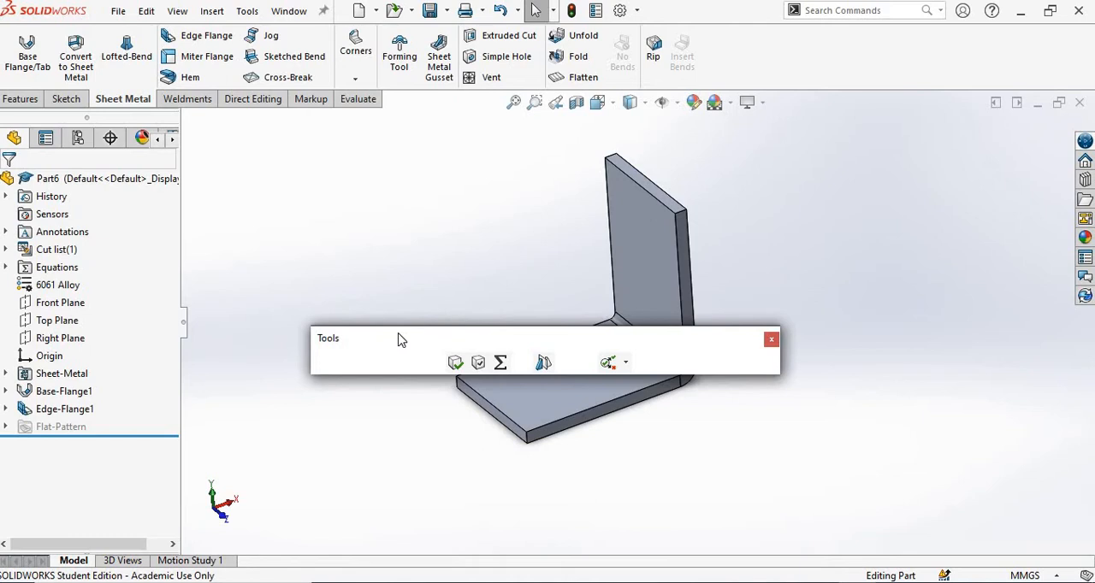
drag(483, 332, 372, 558)
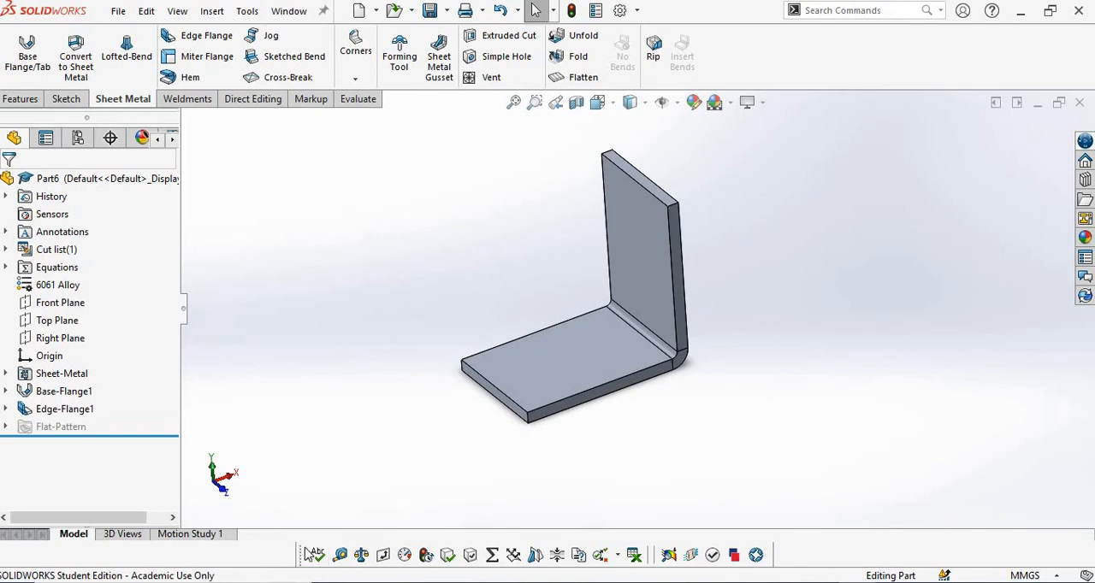
drag(296, 556, 1070, 137)
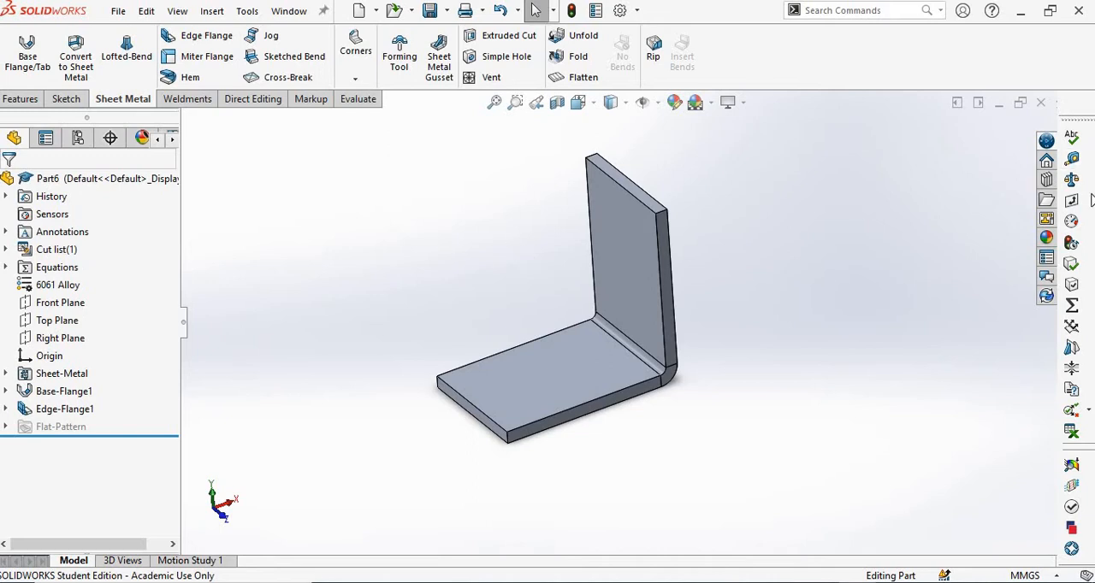
Measure the distance between the upright flange's top end face and the underside of the base plate.
click(1072, 159)
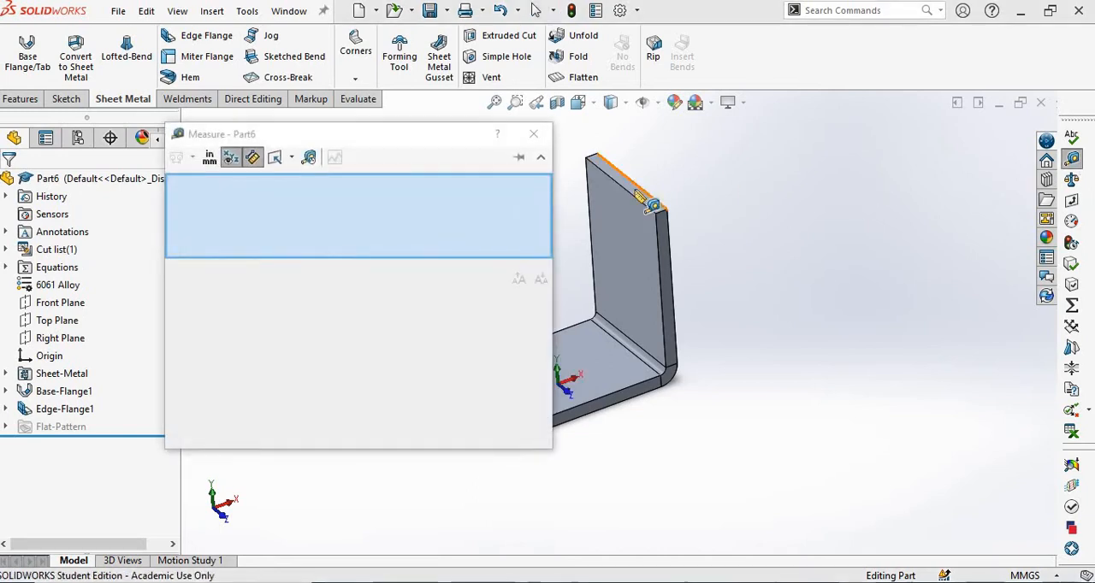
click(627, 182)
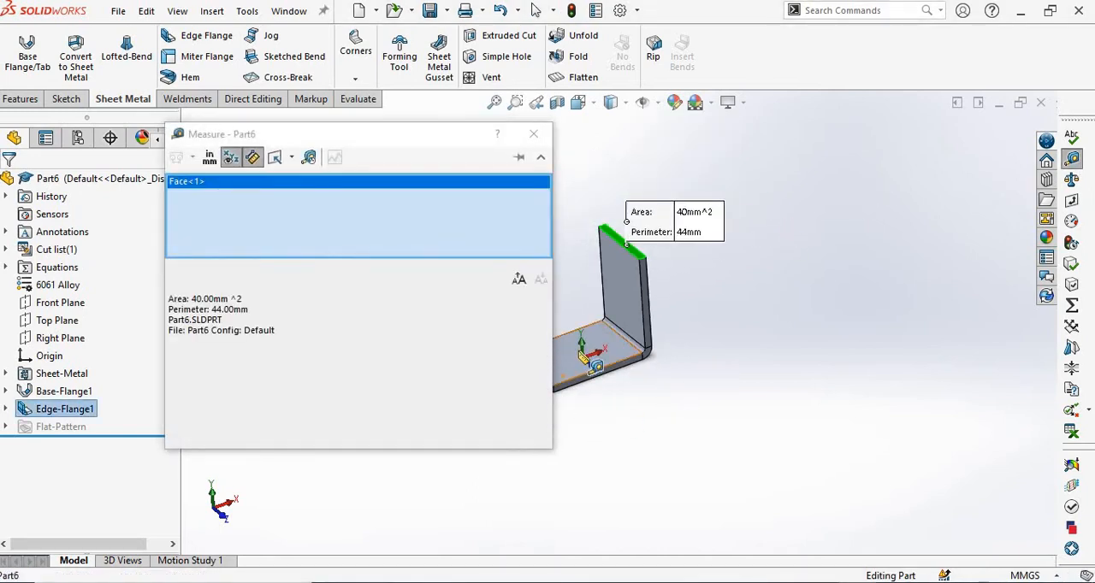
scroll(590, 367, down, 3)
middle_drag(763, 385, 736, 258)
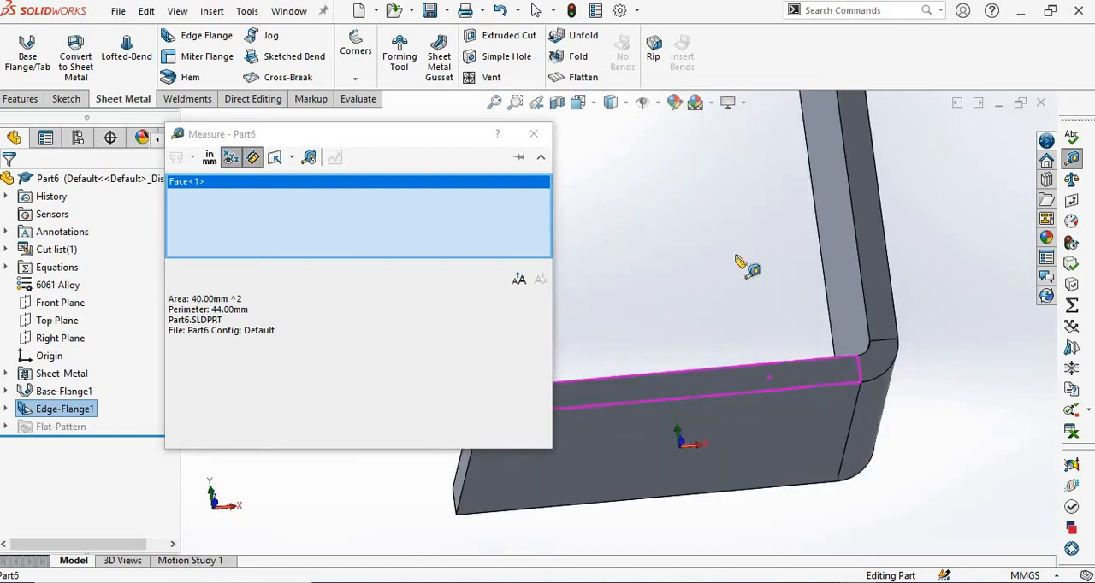
click(750, 447)
middle_drag(722, 364, 863, 292)
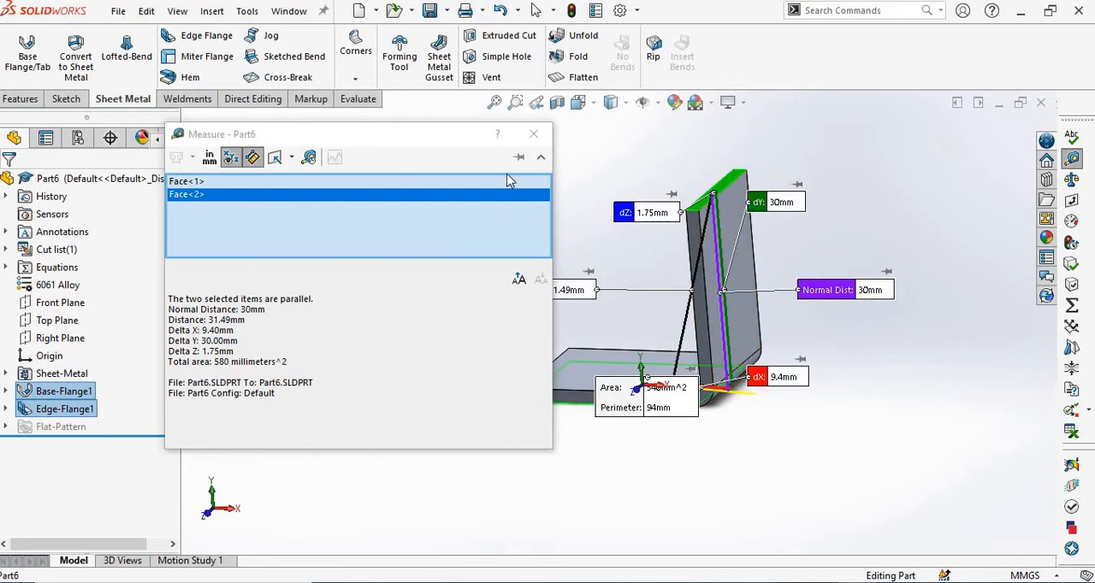
click(534, 134)
middle_drag(537, 220, 582, 295)
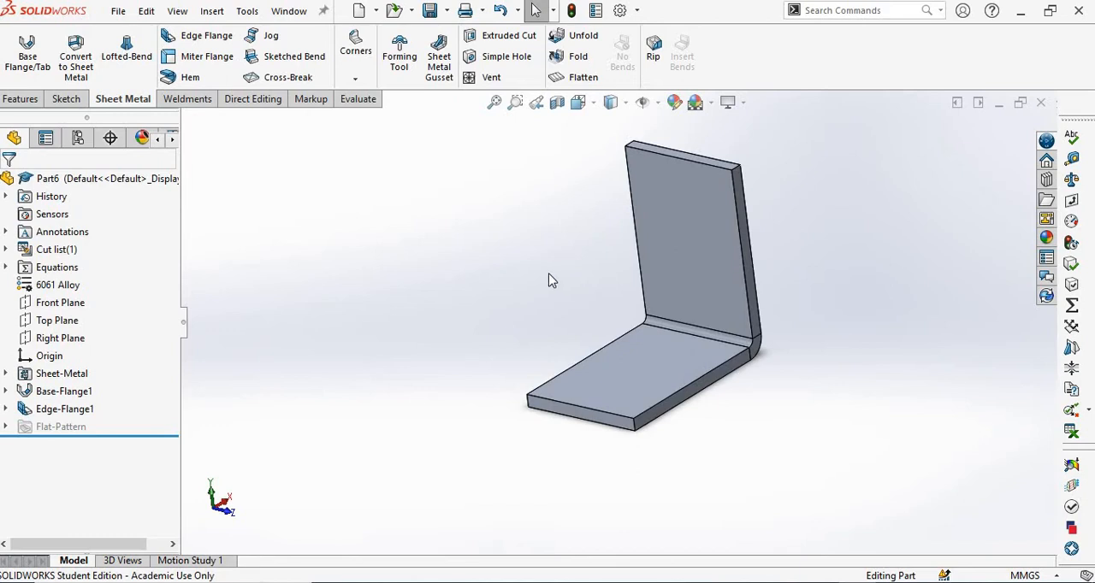
Round the base plate's two free end corners and the upright flange's two top corners with a 1 mm Break Corner fillet.
key(alt+Tab)
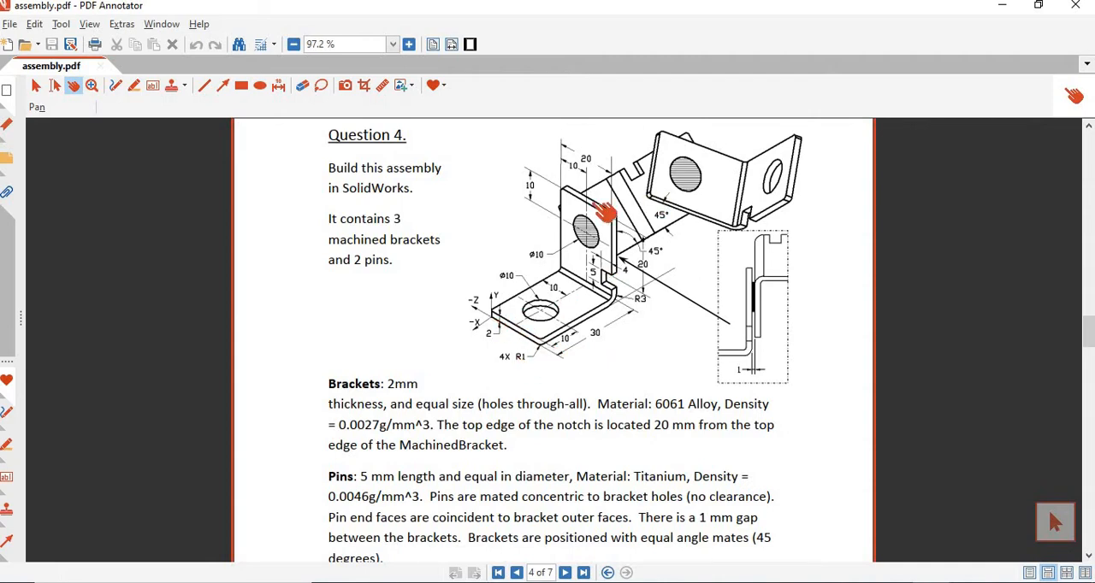
key(alt+Tab)
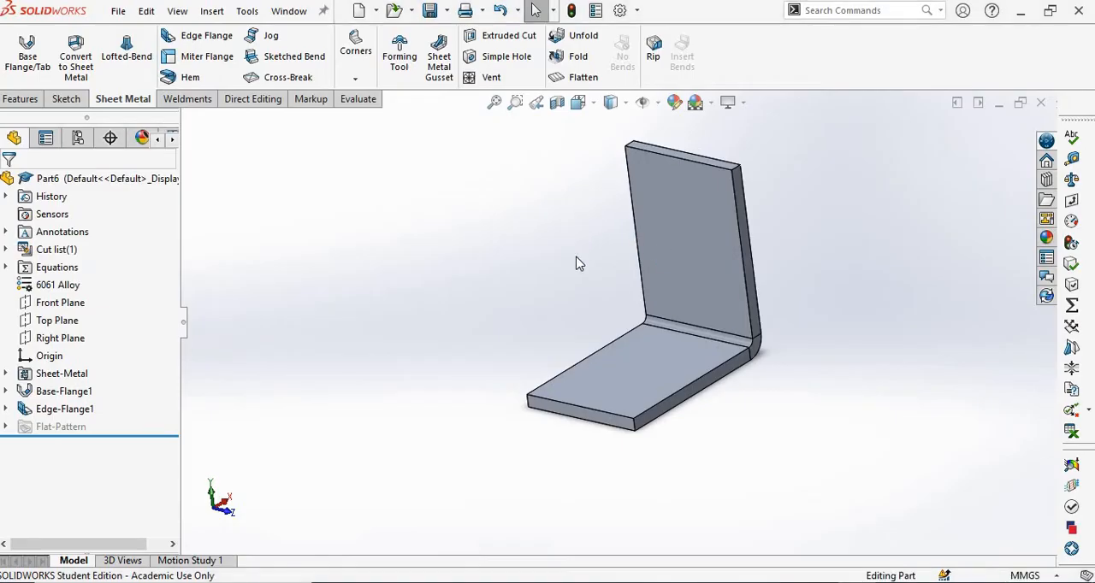
click(355, 79)
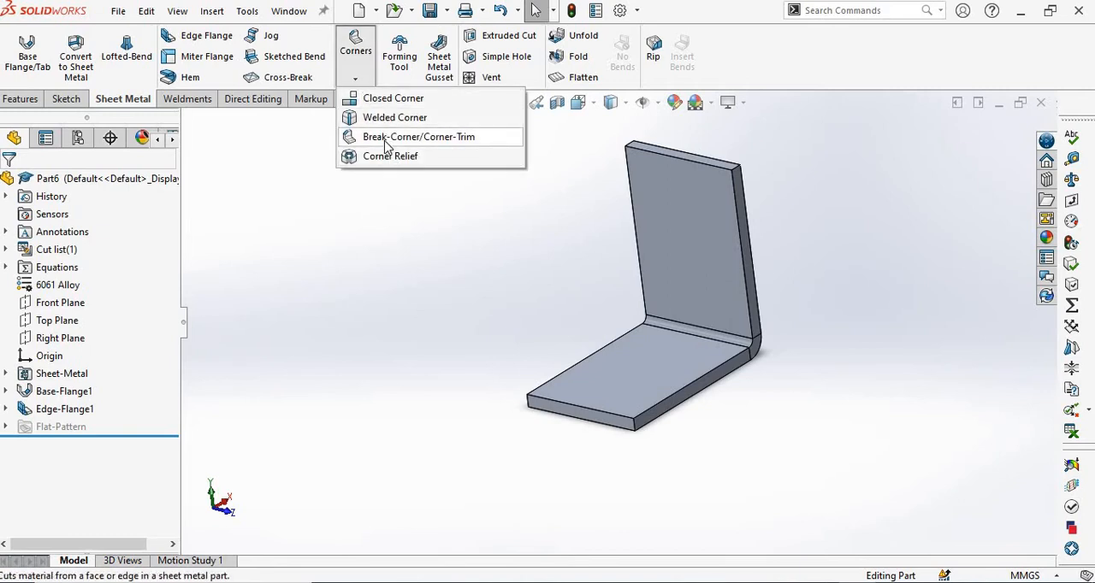
click(376, 138)
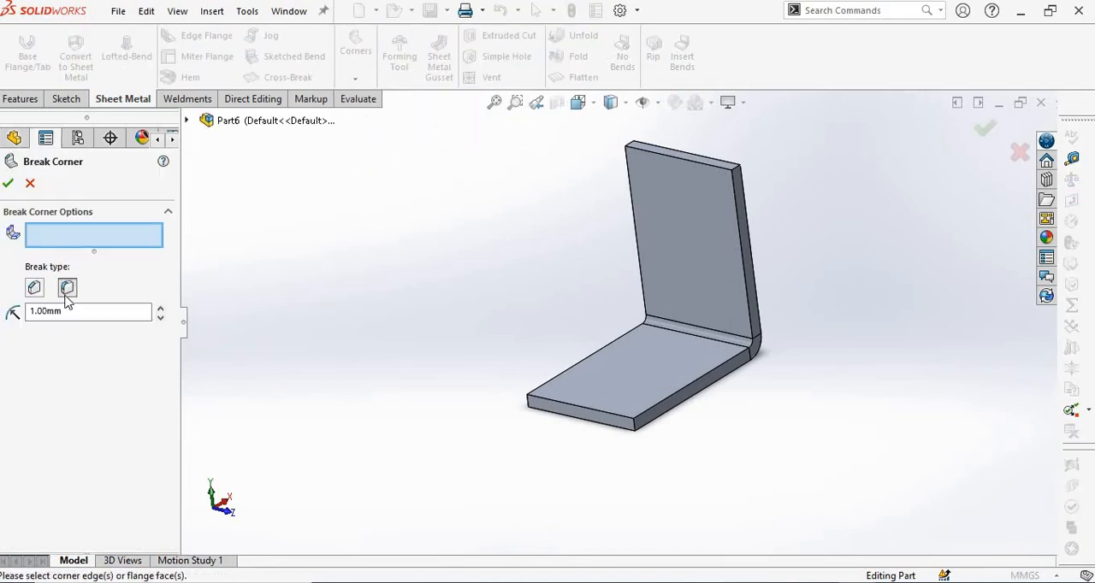
click(68, 288)
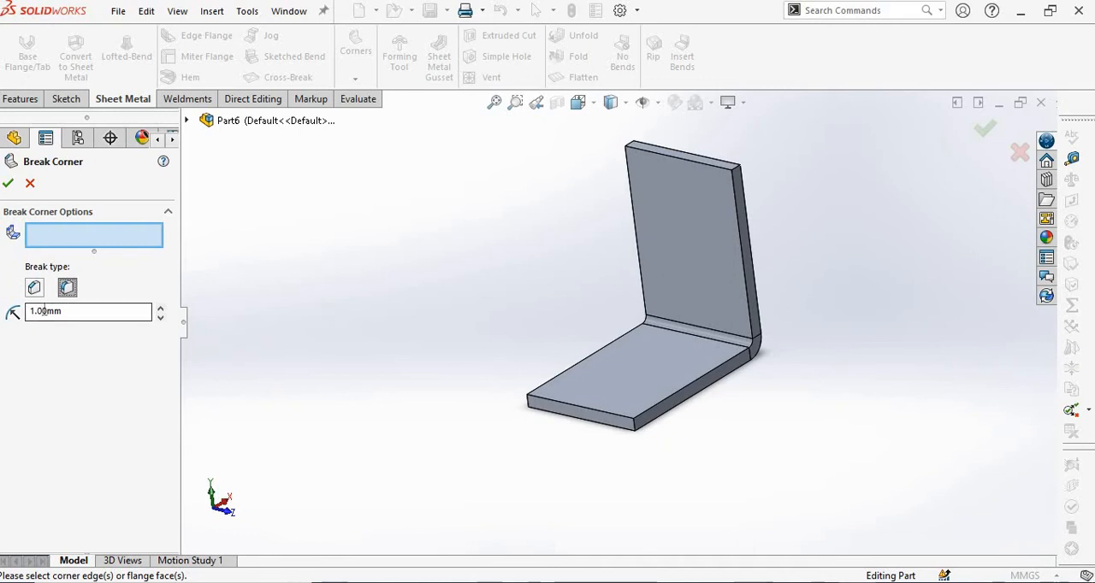
scroll(568, 402, down, 3)
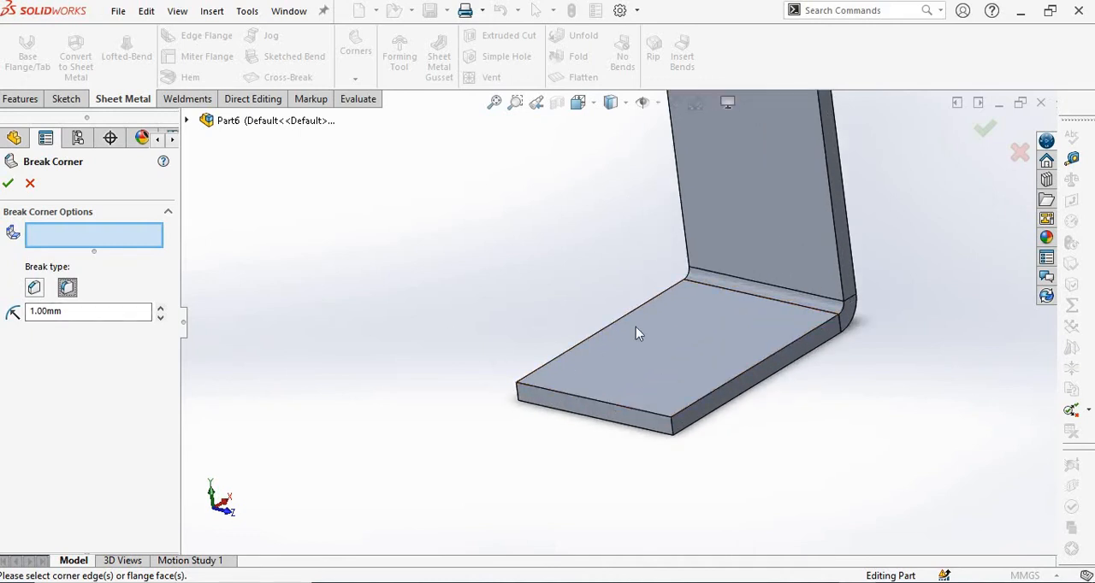
click(674, 437)
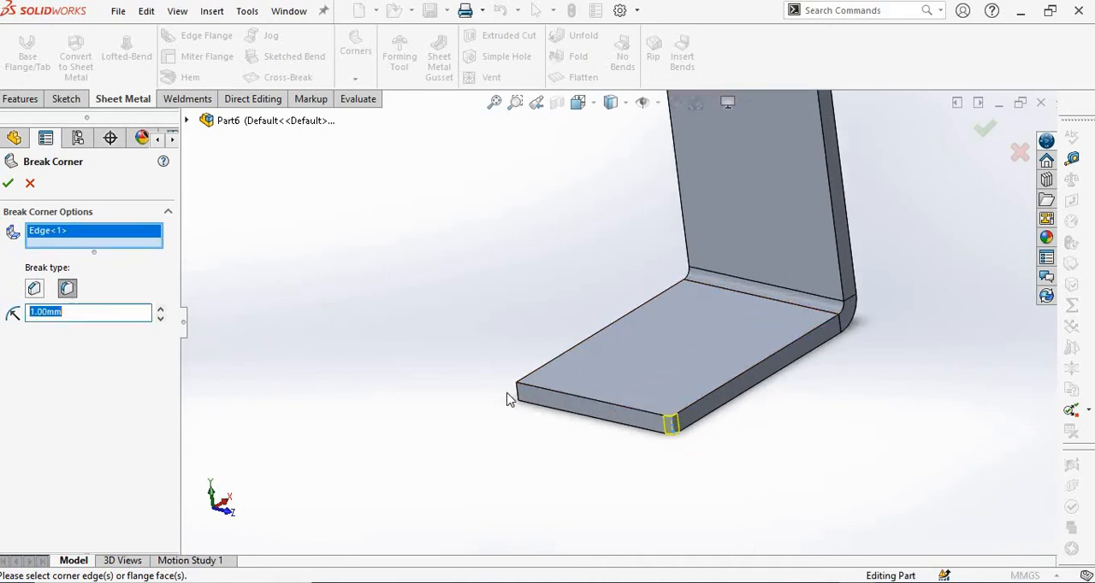
click(516, 389)
scroll(599, 342, up, 3)
scroll(752, 163, down, 4)
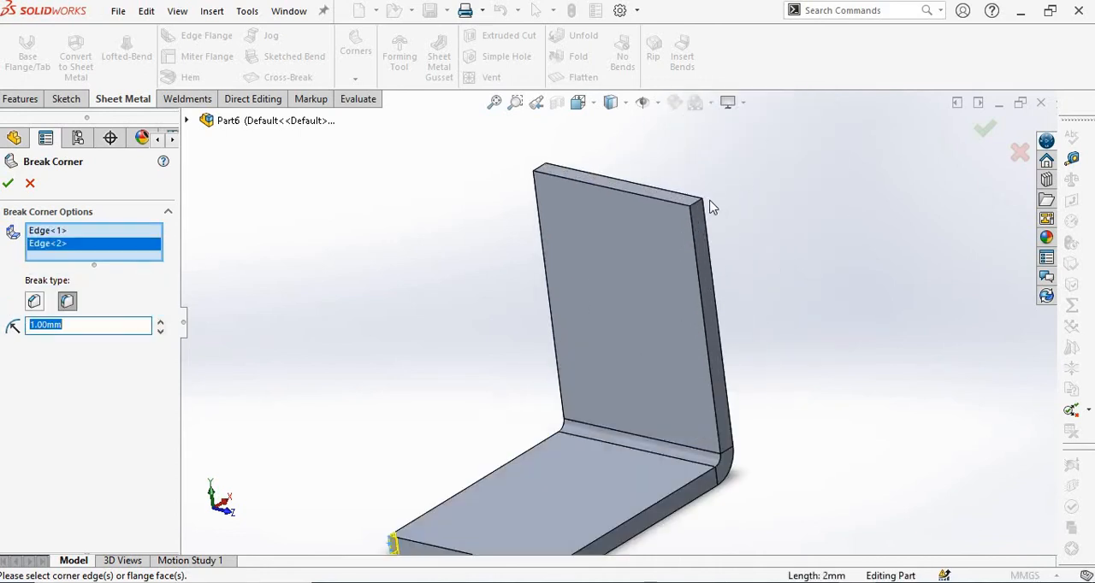
click(695, 207)
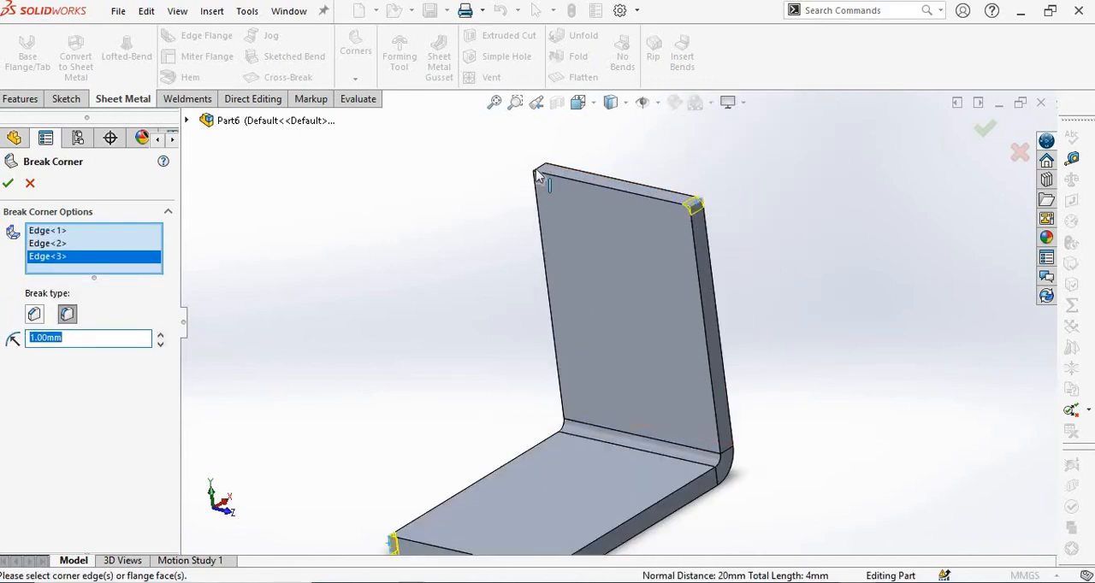
click(528, 178)
click(8, 184)
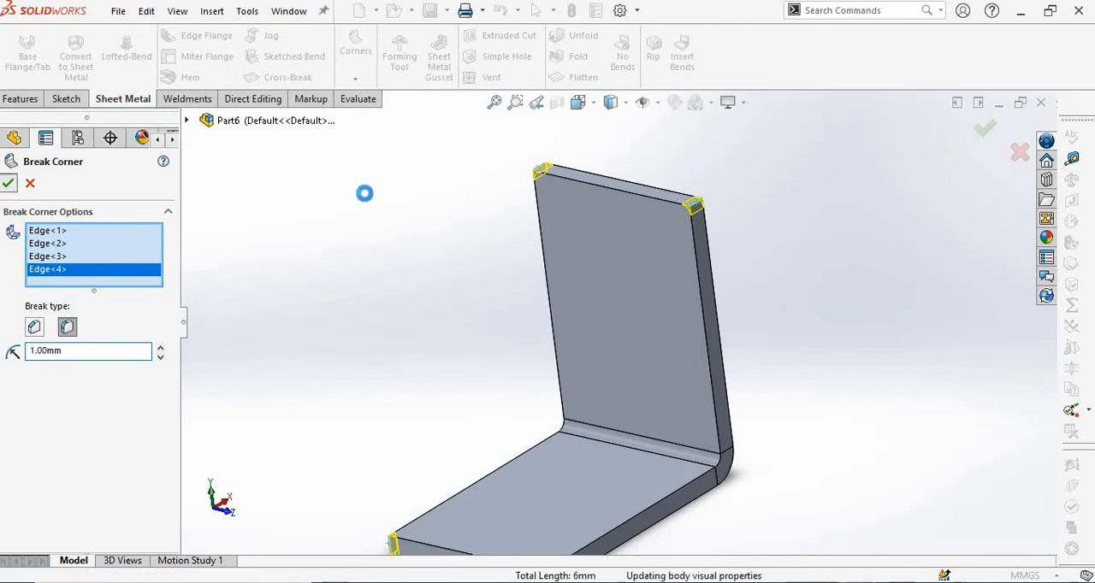
Start a sketch on the base plate's upper face and draw a circle about 10.4 mm in diameter near the free end, level with the origin.
scroll(448, 206, up, 4)
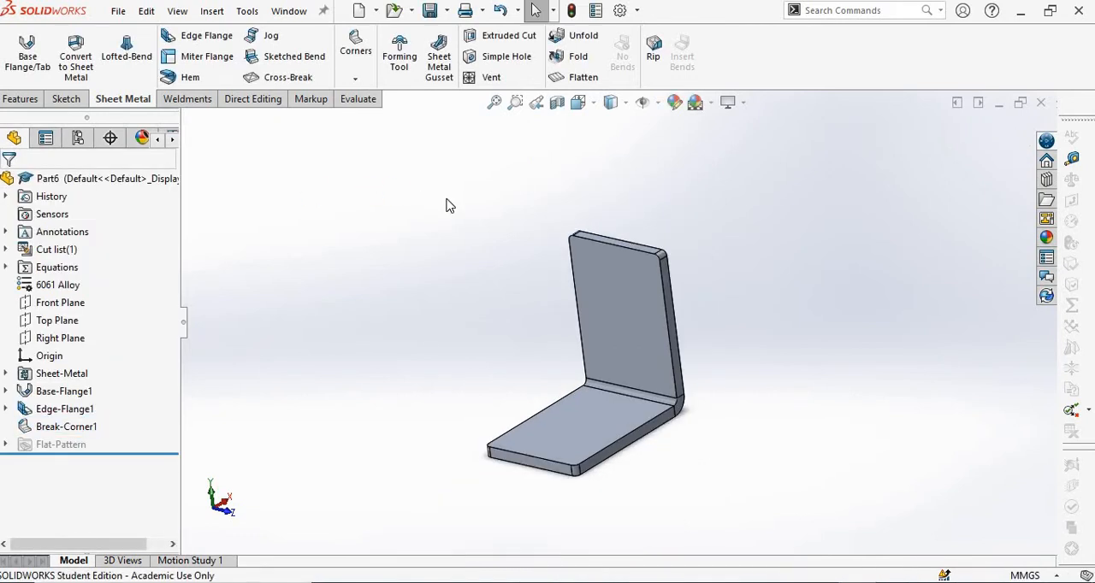
scroll(597, 462, down, 1)
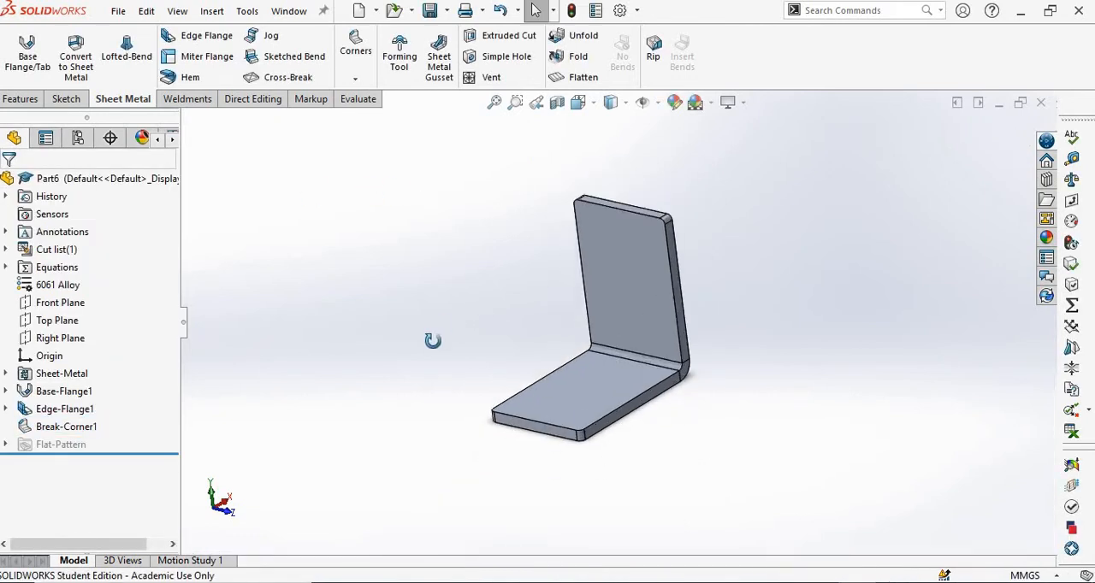
middle_drag(432, 340, 414, 318)
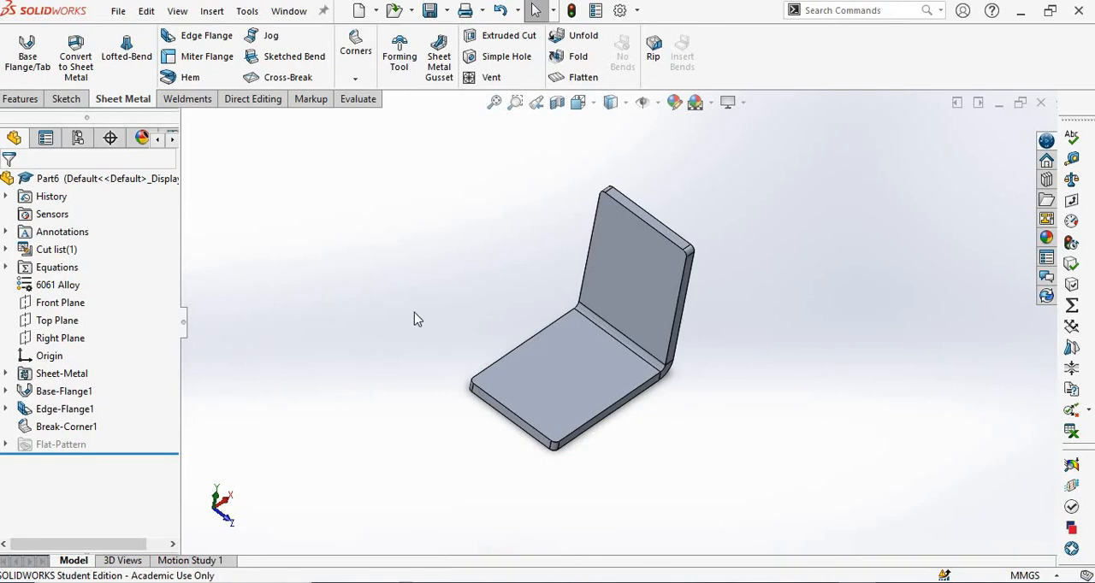
right_click(561, 365)
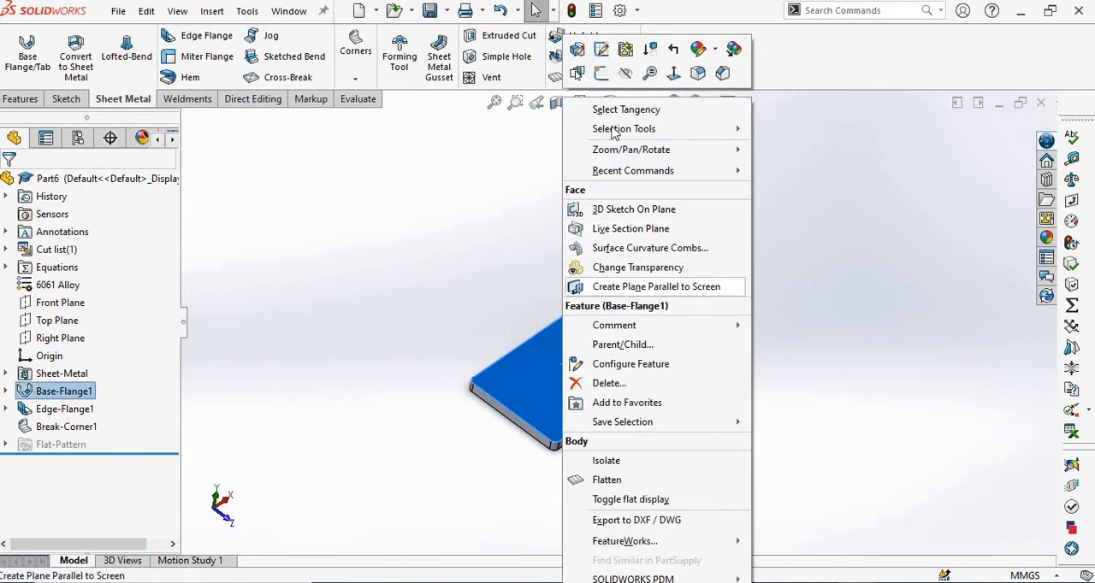
click(601, 72)
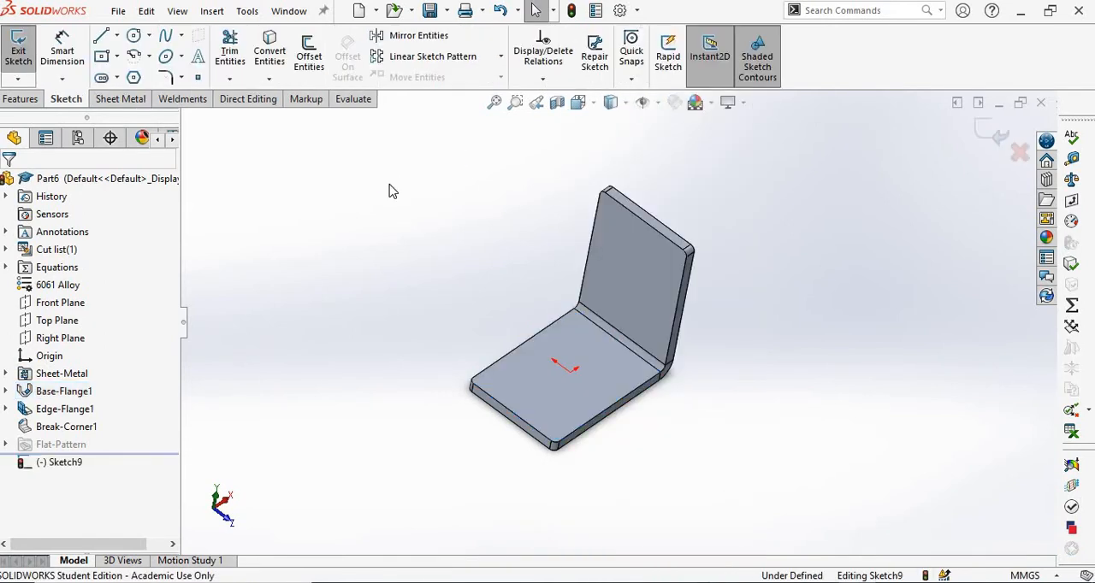
key(ctrl+8)
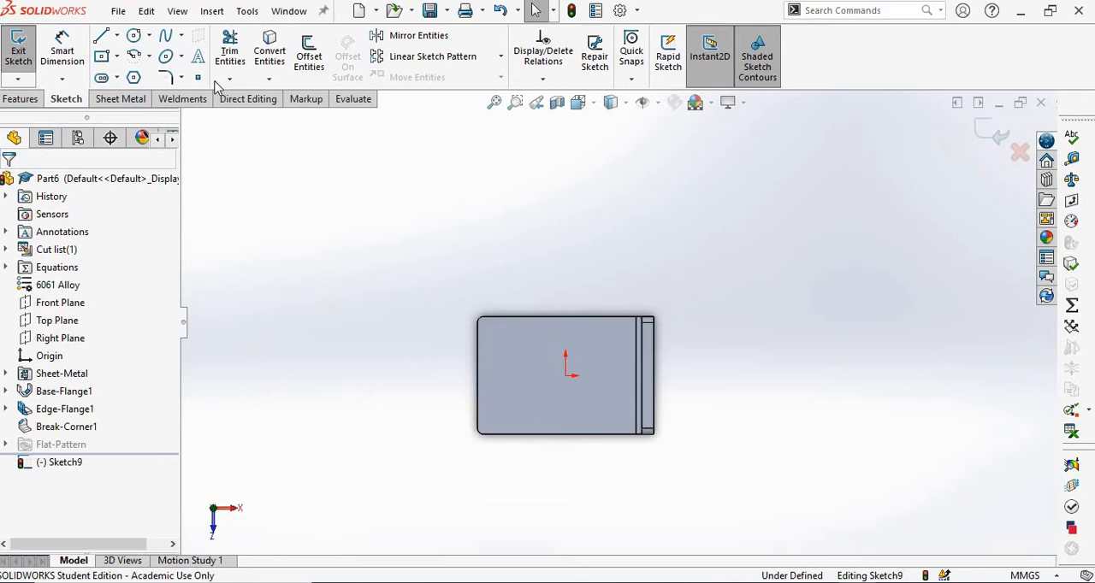
click(133, 35)
scroll(517, 364, down, 3)
scroll(487, 392, down, 2)
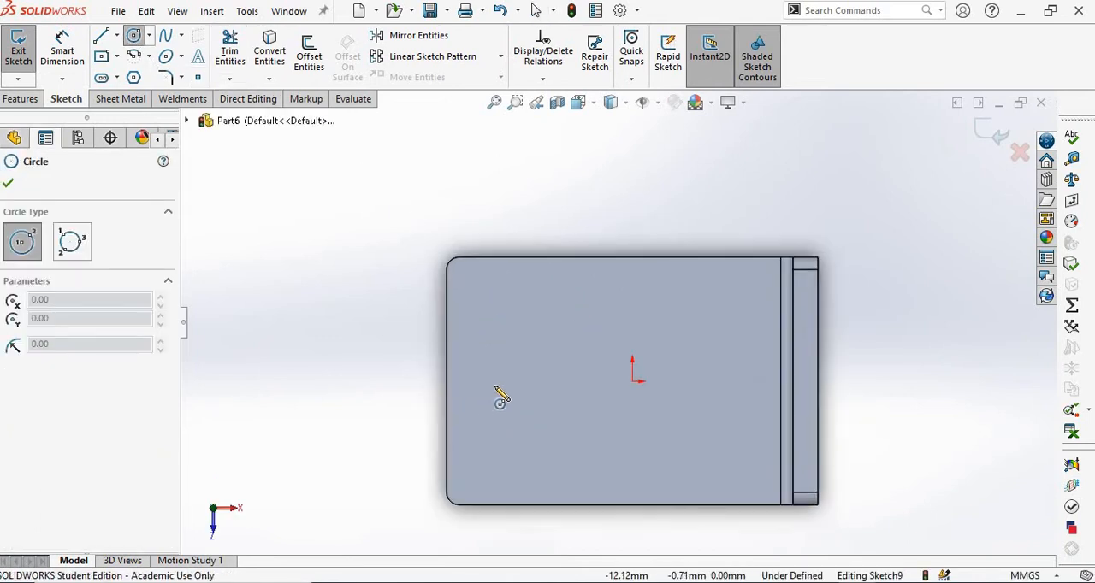
click(501, 382)
click(499, 317)
right_click(436, 274)
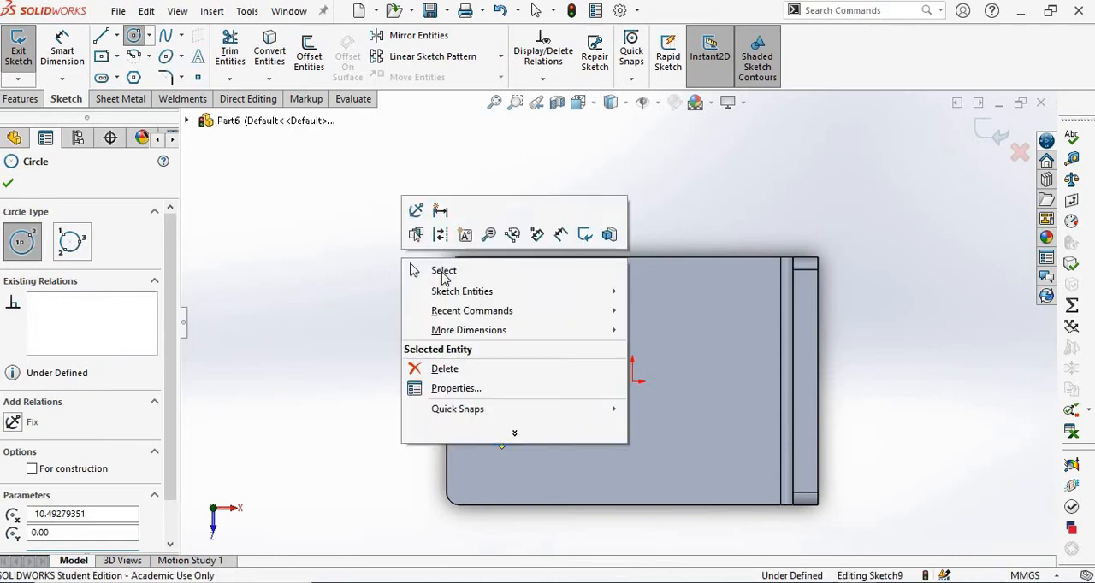
click(441, 271)
Check the hole size in the assembly.pdf drawing, then set the circle's diameter to 10 mm in the SOLIDWORKS sketch.
key(alt+Tab)
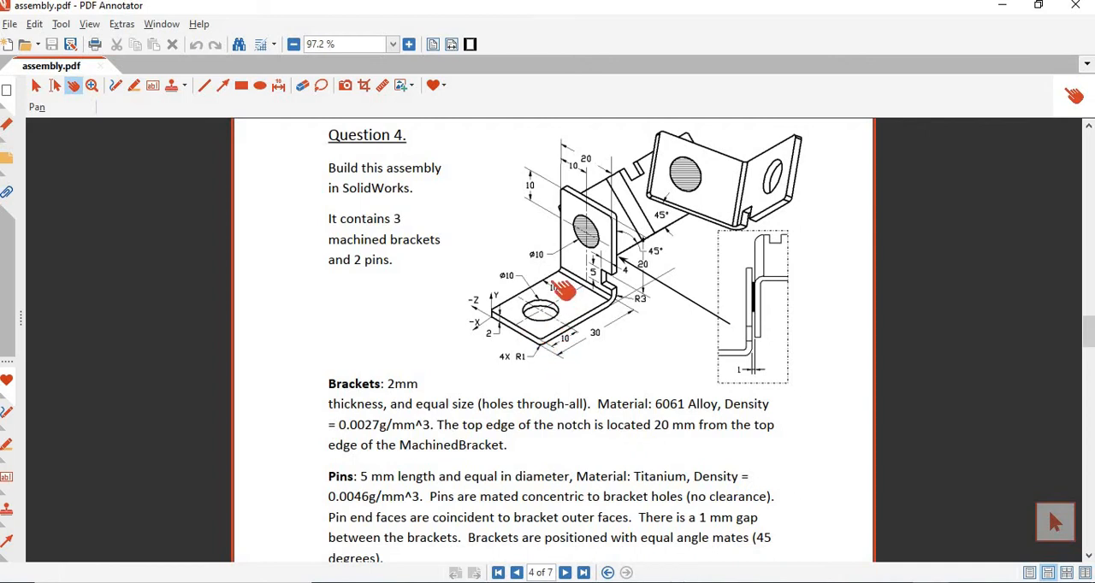
key(alt+Tab)
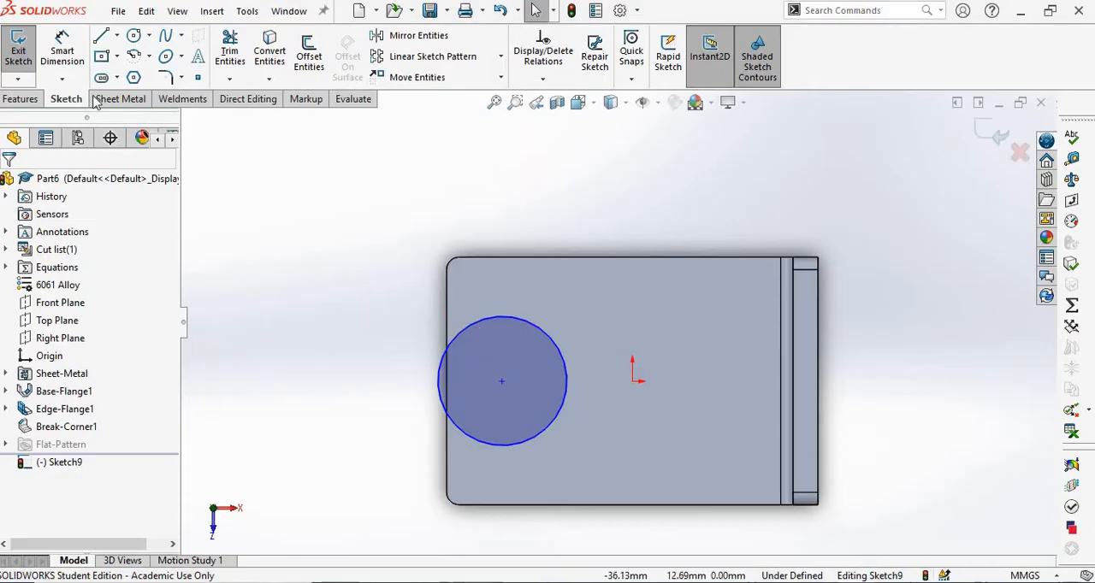
click(65, 56)
click(552, 337)
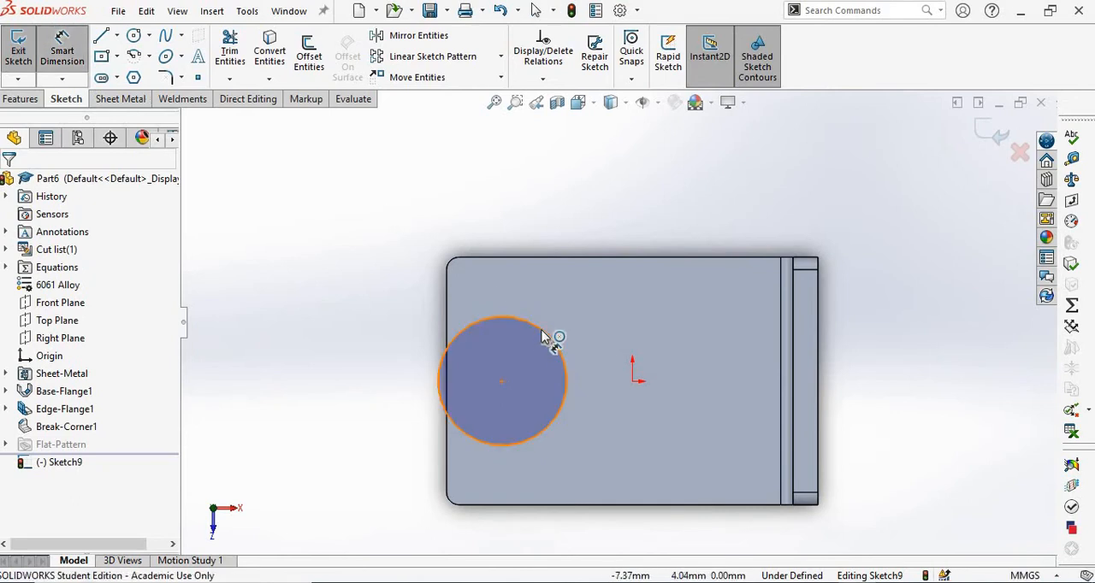
click(584, 193)
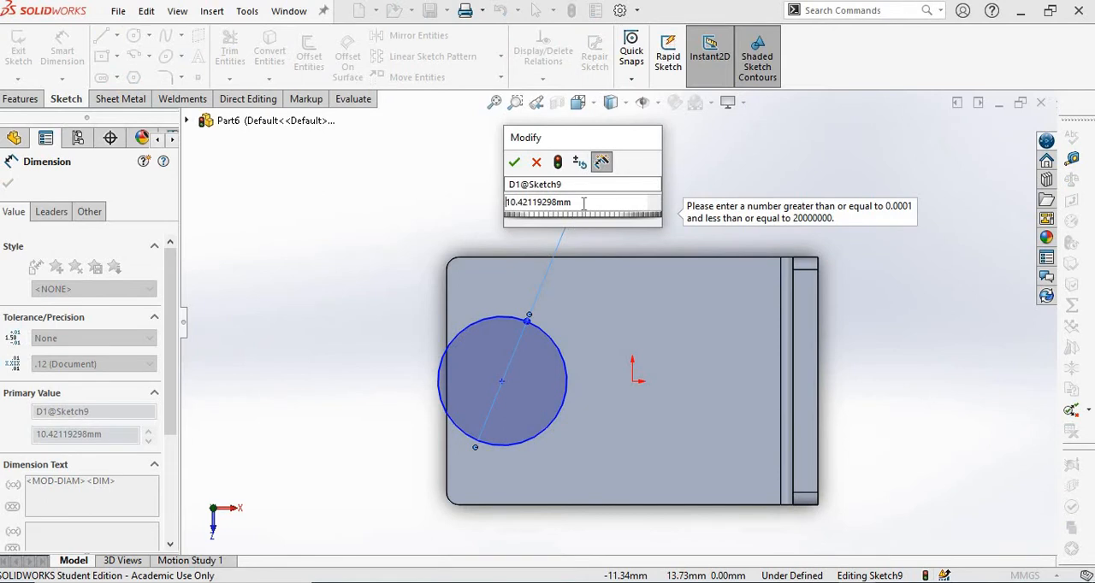
text(10)
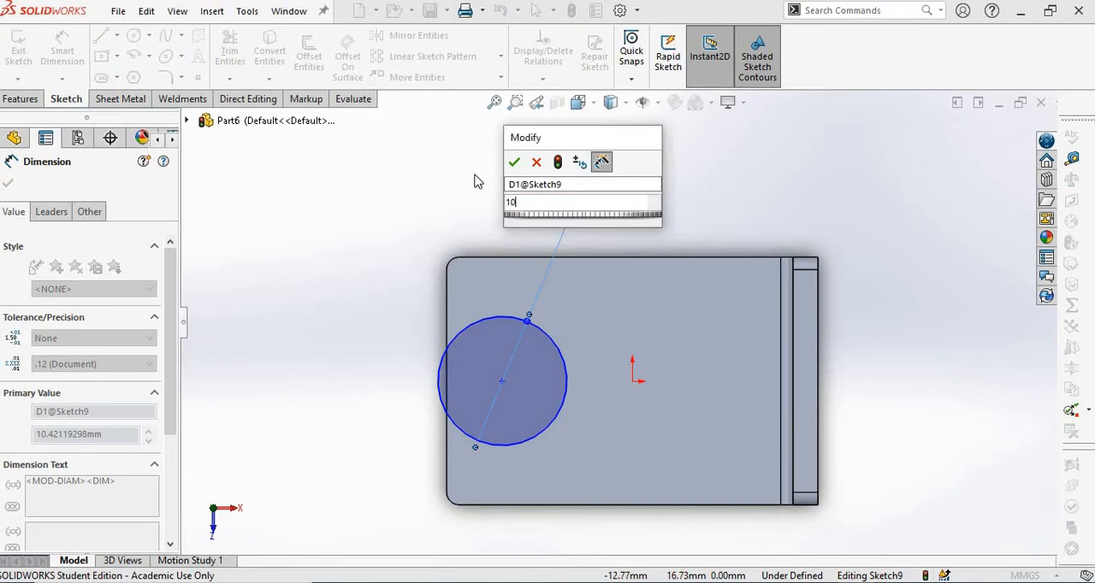
key(Return)
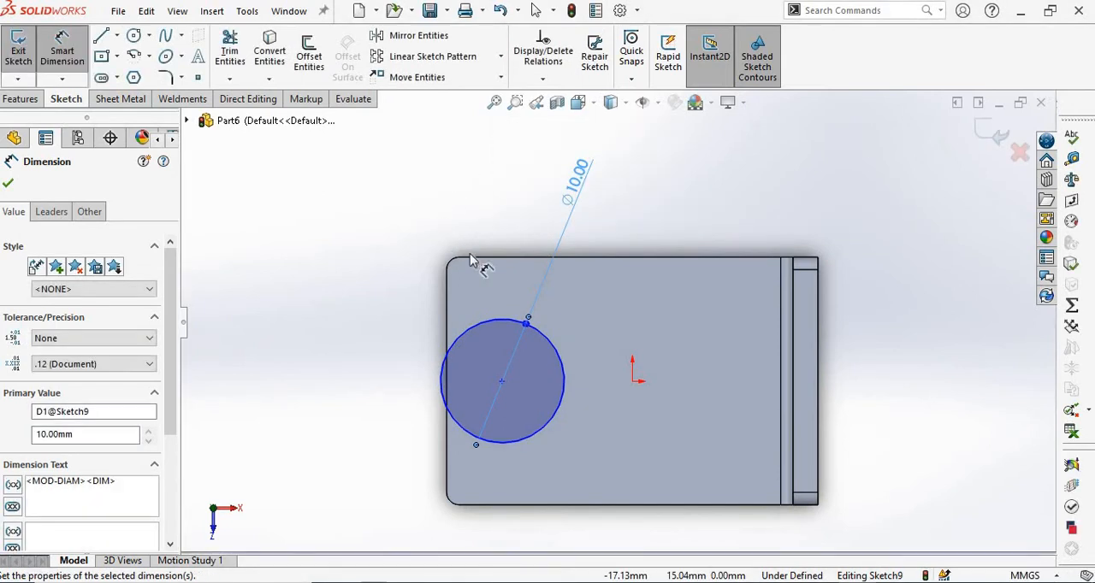
right_click(471, 258)
click(463, 246)
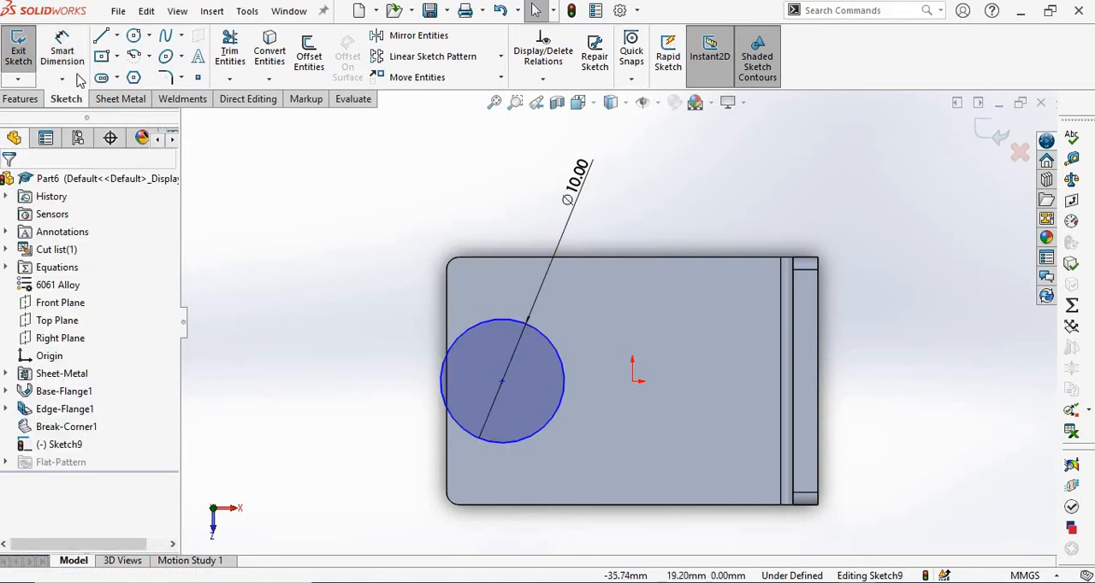
Dimension the circle's center 10 mm from the base plate's long edge on the -Z side.
click(501, 381)
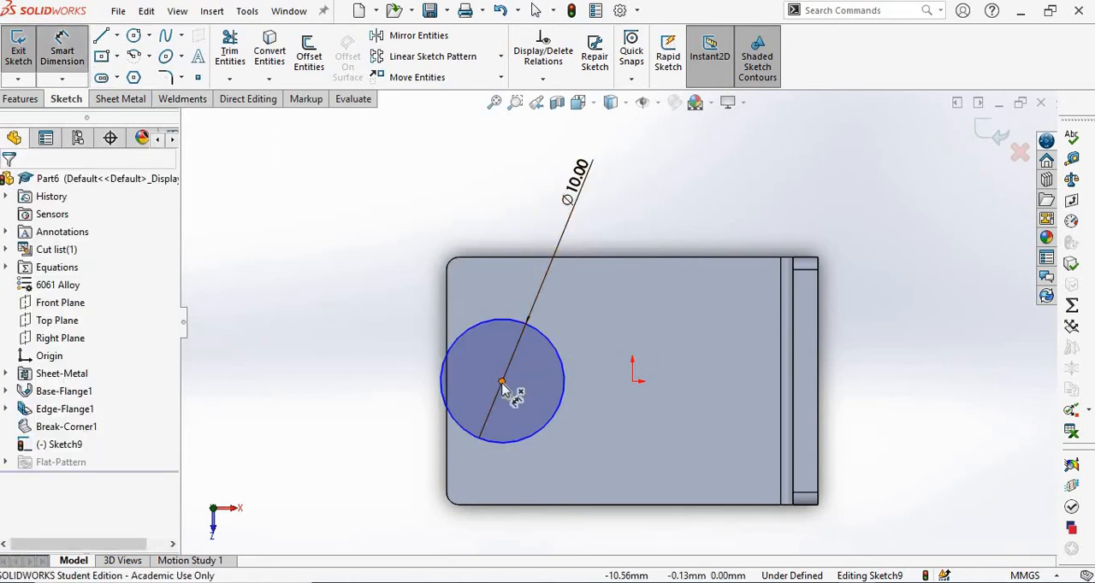
click(494, 258)
click(390, 308)
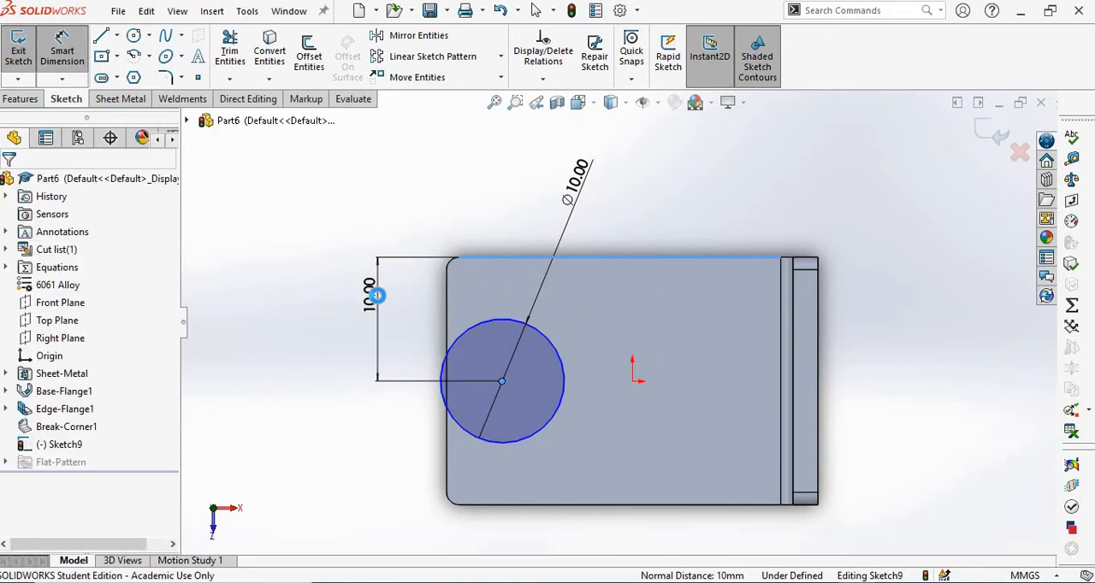
text(10)
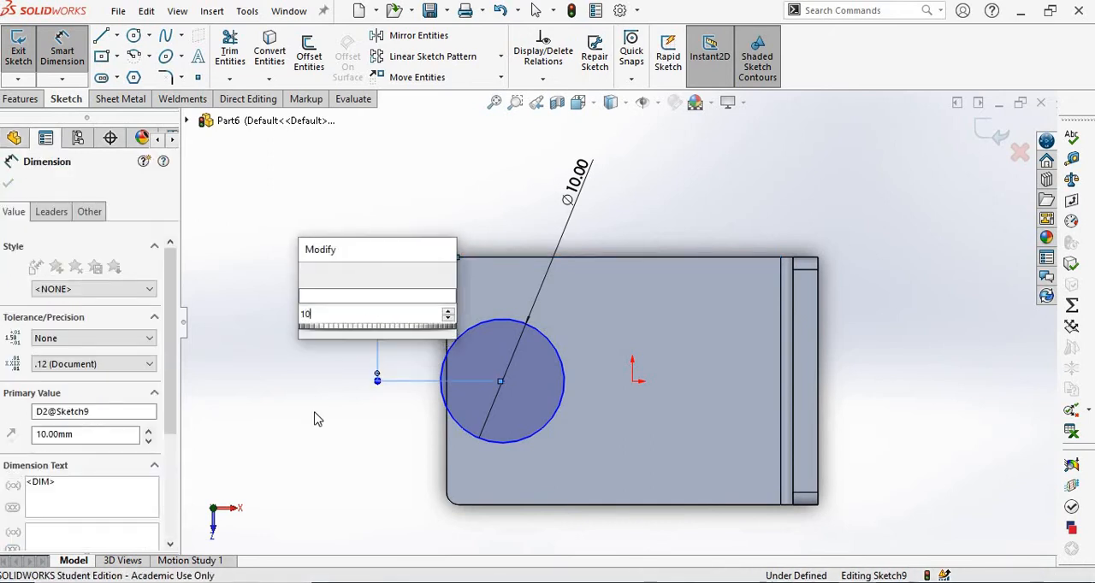
key(Return)
click(342, 439)
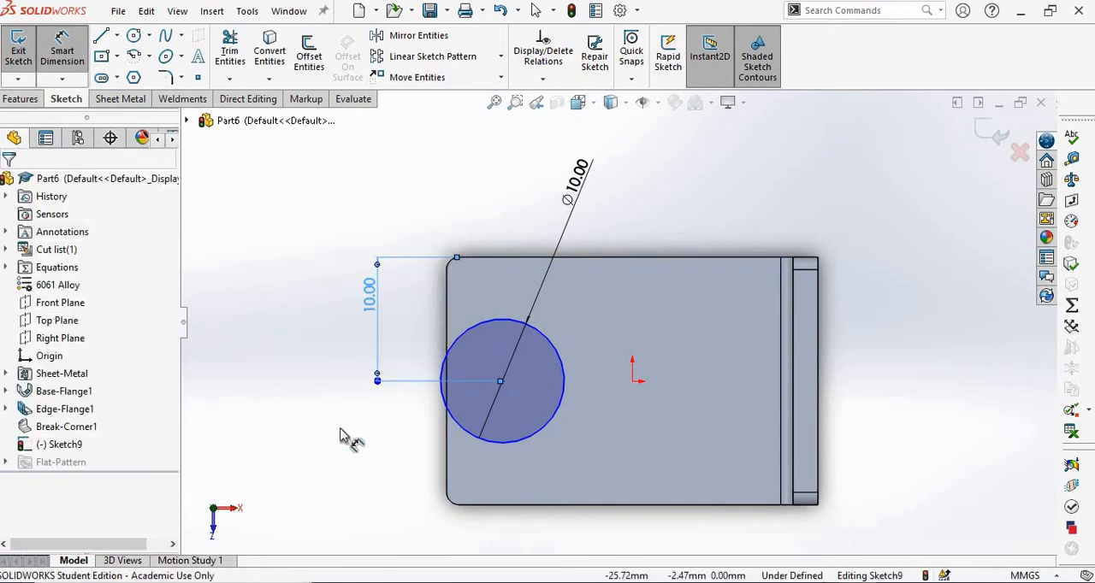
Dimension the circle's center 10 mm from the base plate's short free edge at the -X end and exit the sketch.
click(501, 381)
click(446, 318)
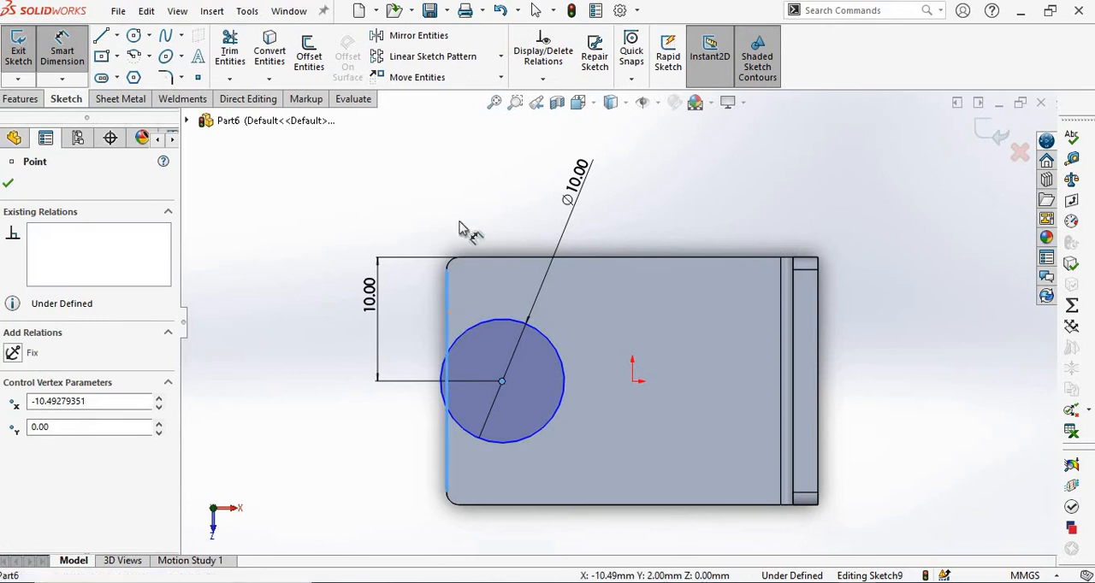
click(465, 202)
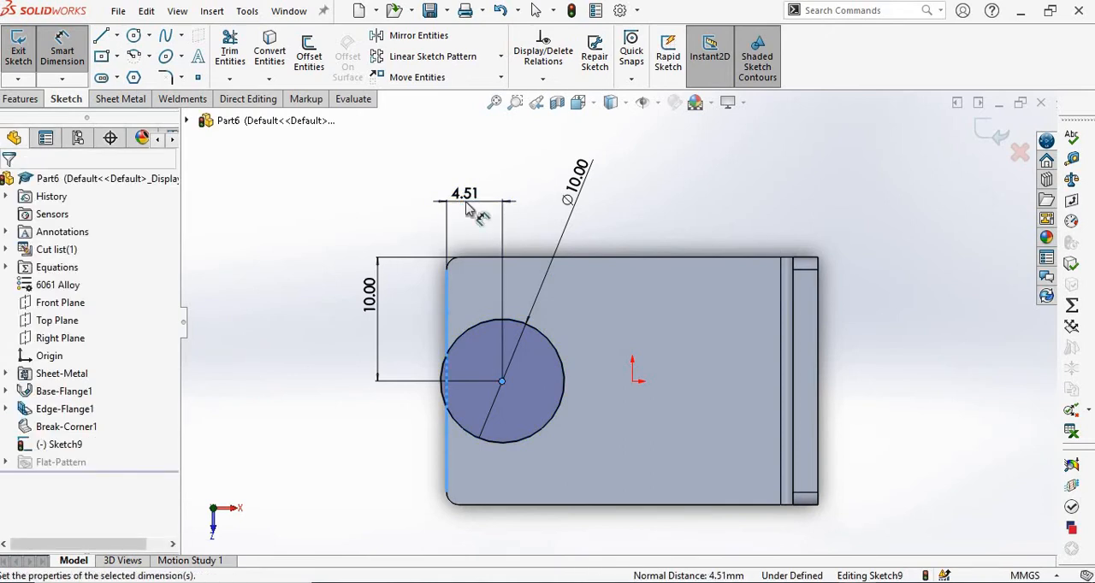
text(10)
key(Return)
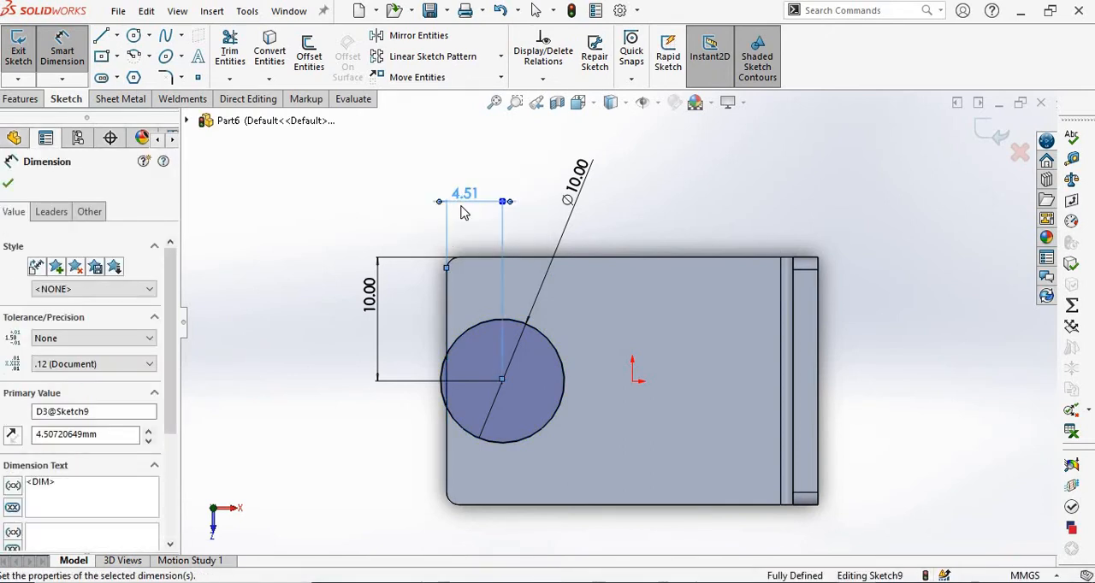
click(934, 231)
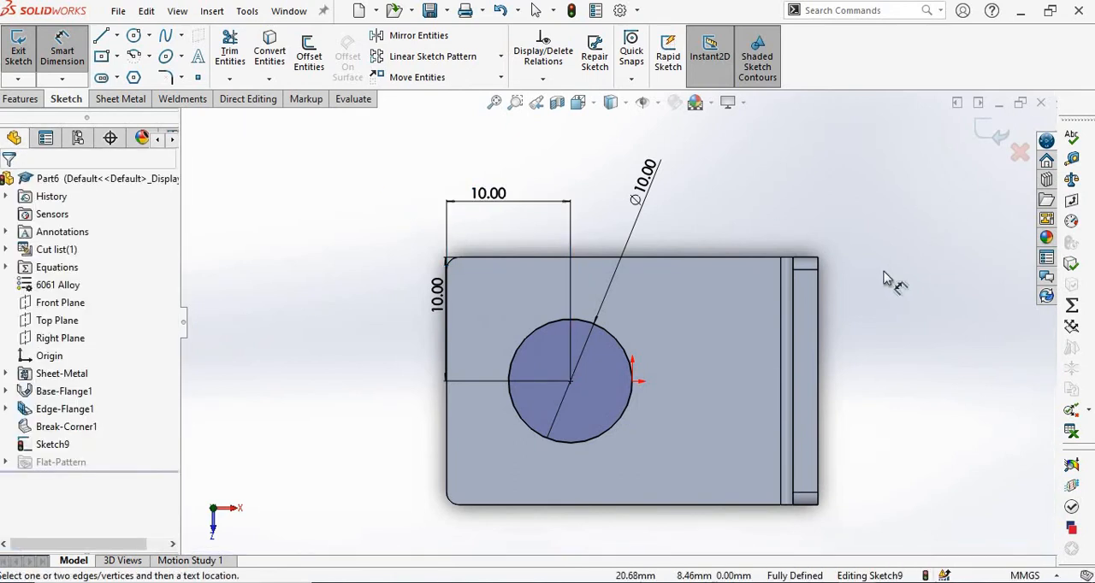
middle_drag(863, 197, 845, 172)
key(Escape)
scroll(845, 172, up, 2)
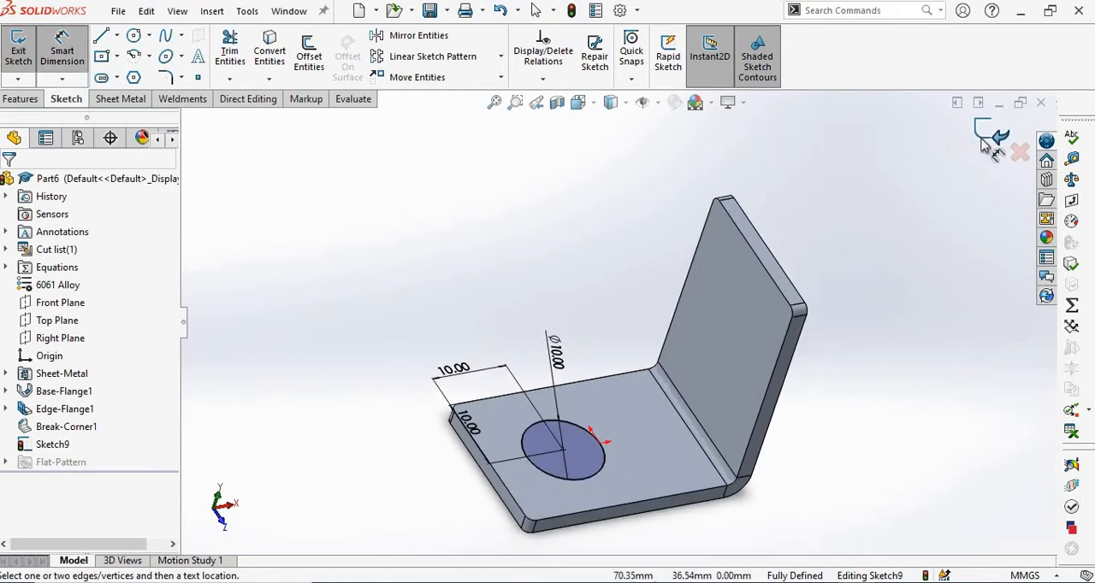
click(984, 140)
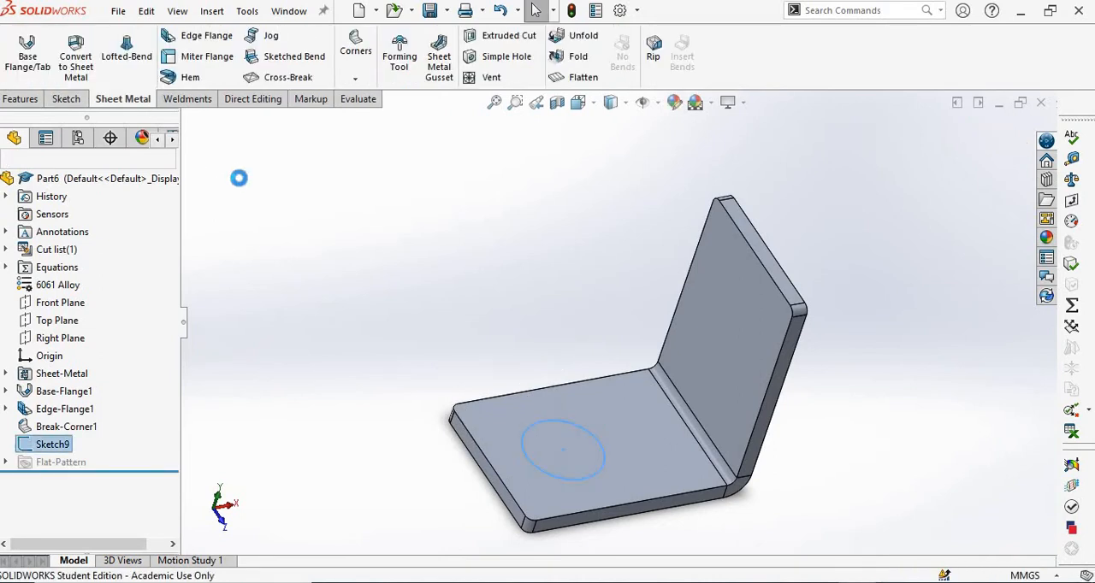
Cut the 10 mm circle through the base plate with a blind Extruded Cut linked to the sheet thickness.
click(508, 36)
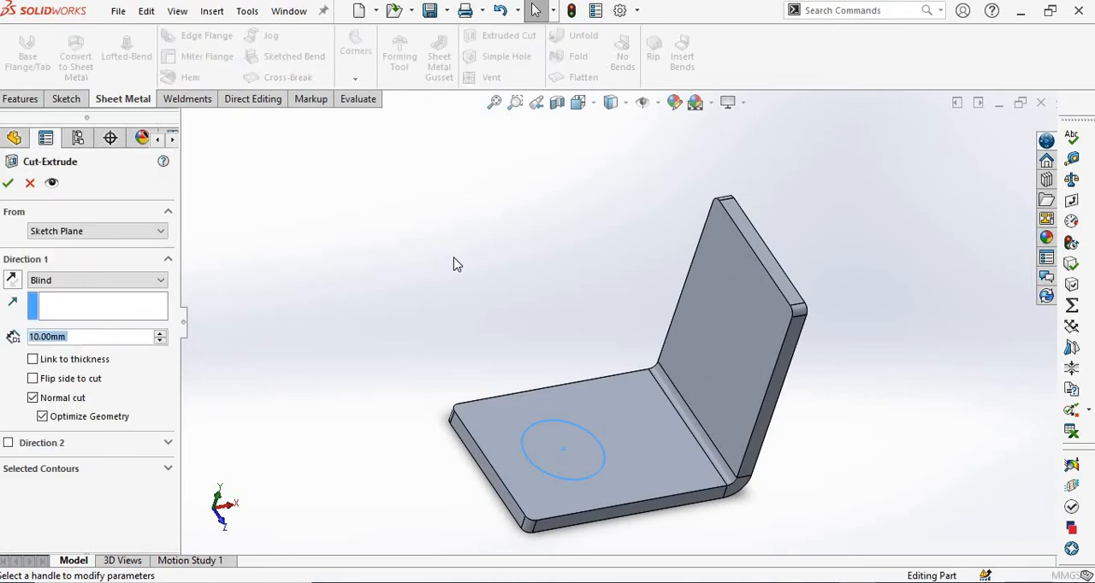
click(32, 361)
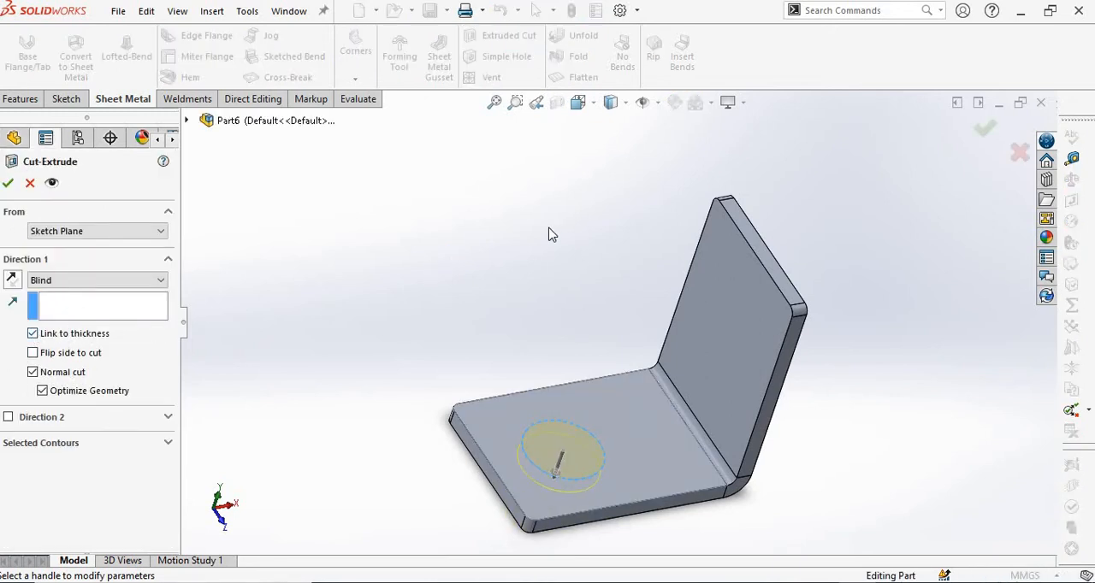
middle_drag(552, 234, 716, 330)
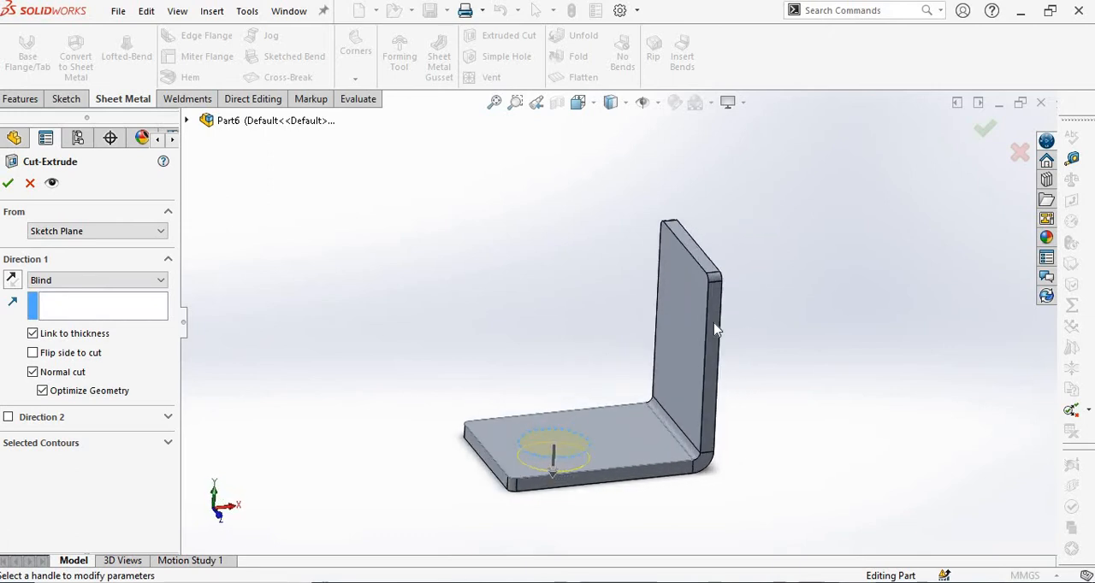
scroll(715, 325, down, 2)
scroll(672, 301, up, 2)
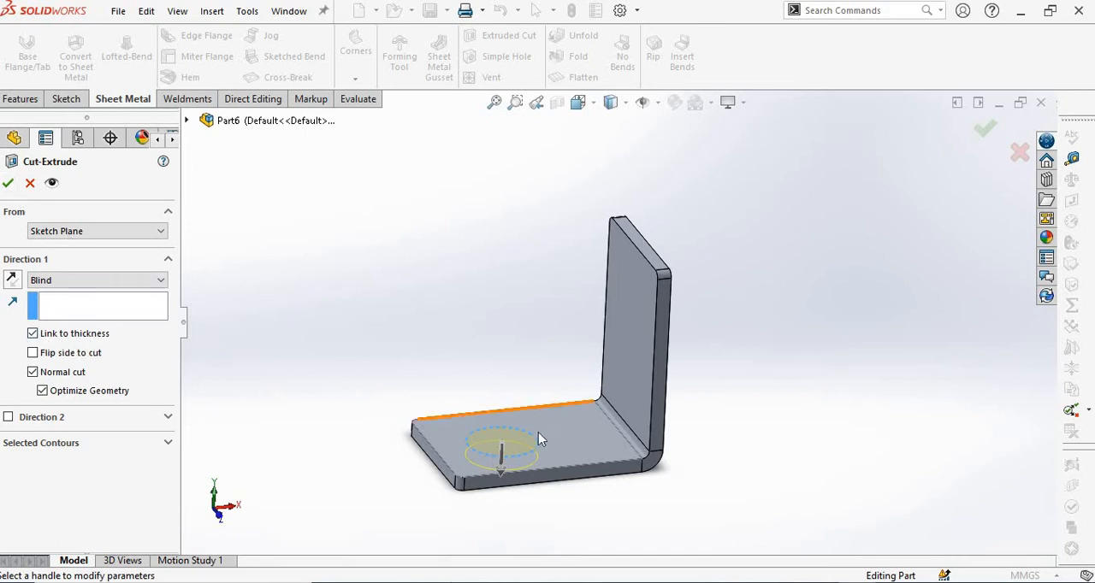
scroll(538, 439, down, 3)
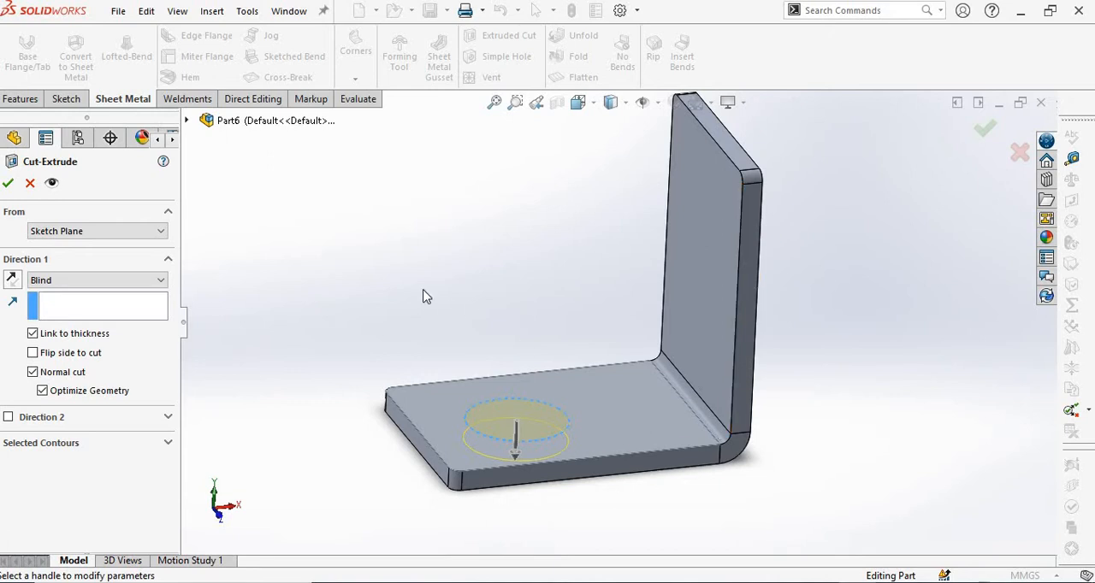
click(10, 186)
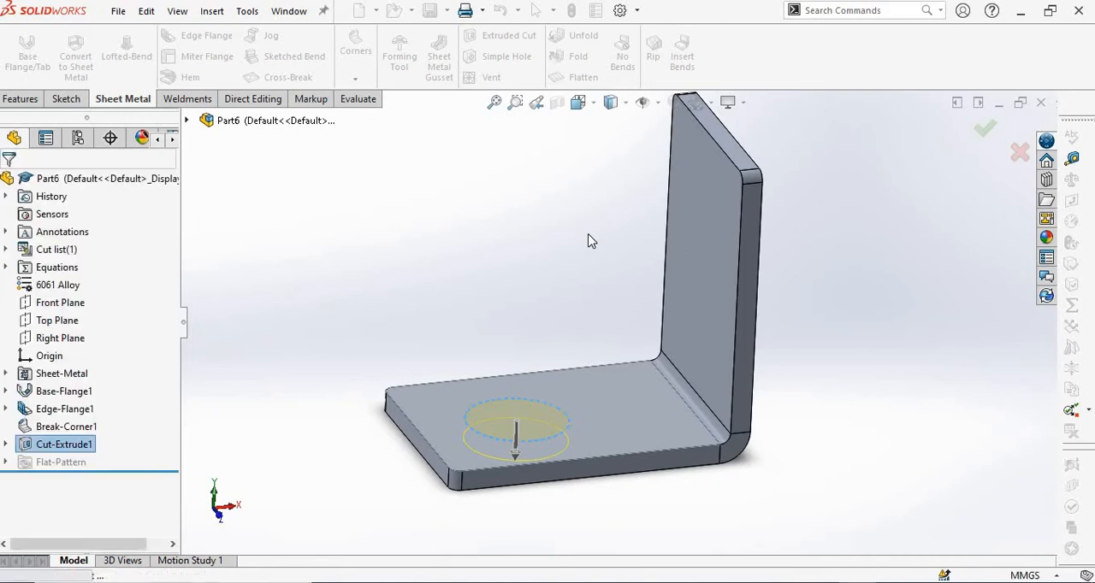
Start a sketch on the upright flange's inner face, view it head-on and check the hole in the assembly.pdf drawing.
middle_drag(589, 240, 606, 209)
click(649, 249)
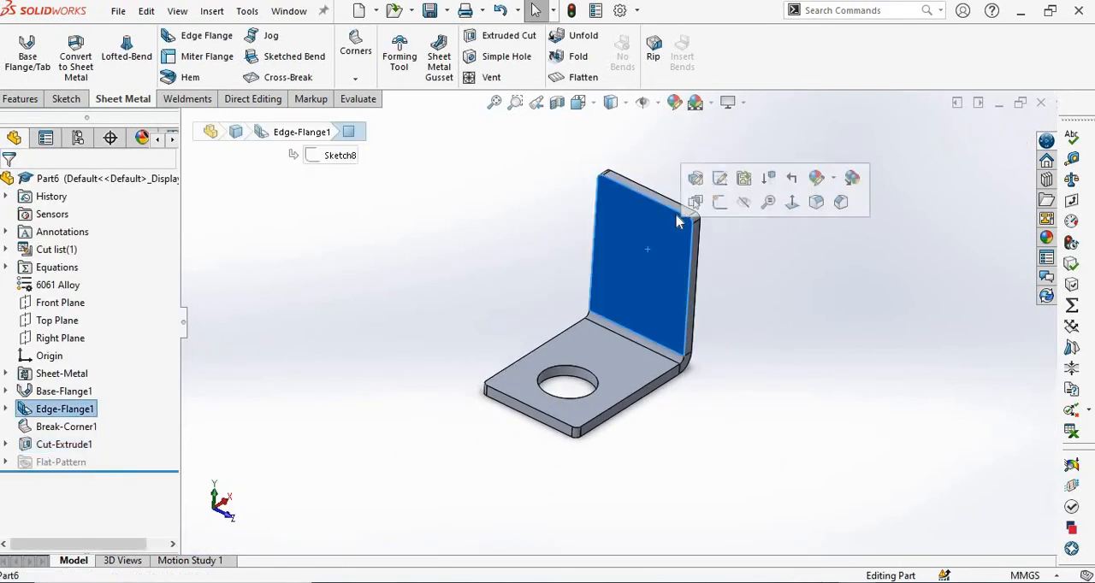
click(721, 202)
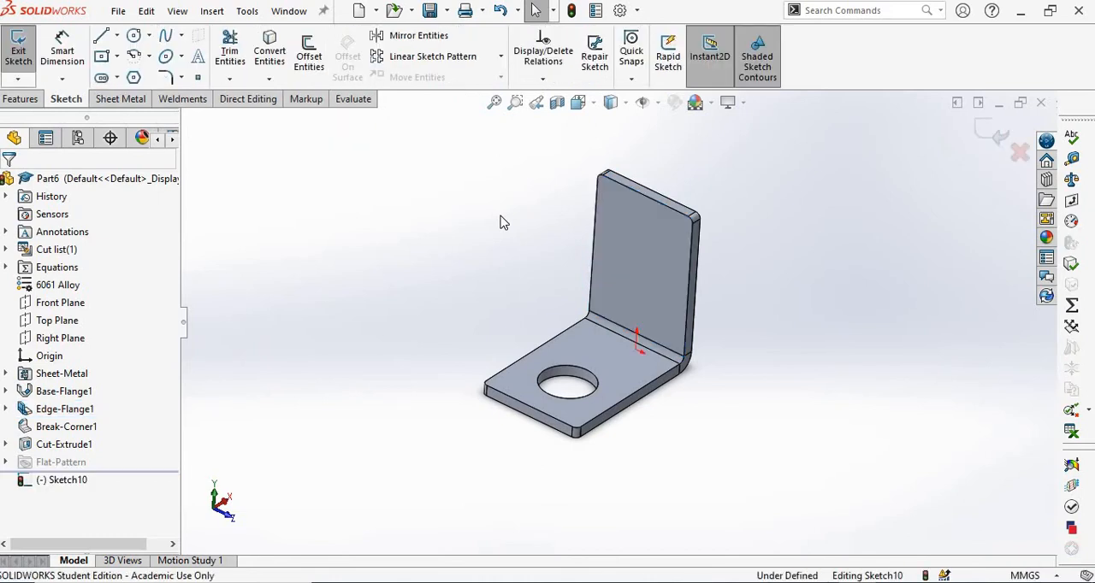
key(ctrl+8)
scroll(567, 229, down, 2)
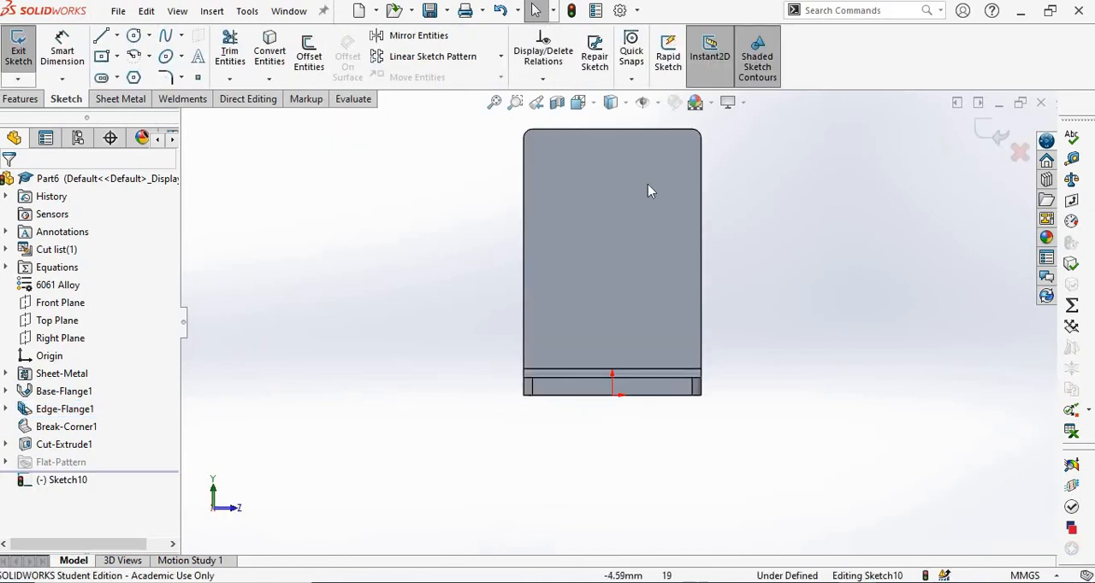
key(alt+Tab)
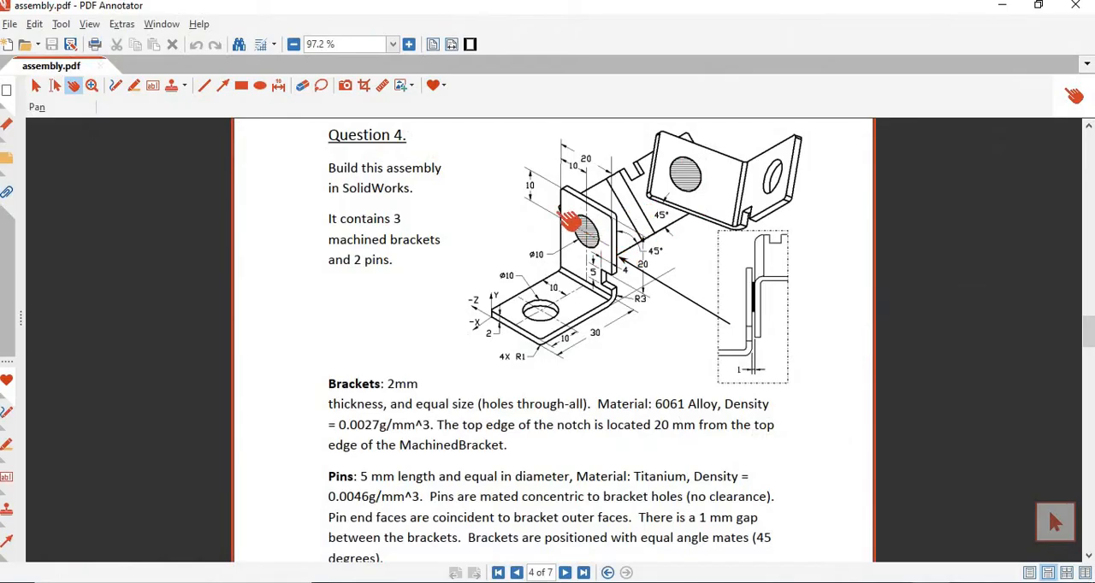
key(alt+Tab)
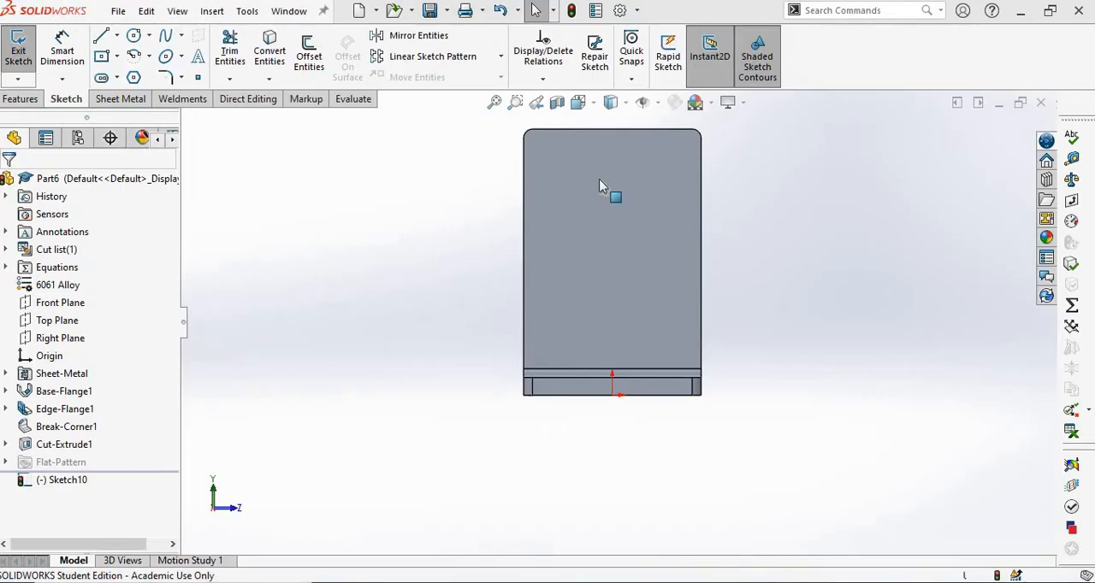
Draw a circle about 9.9 mm in diameter in the flange's upper half, centered in line with the origin.
scroll(630, 160, up, 2)
scroll(630, 160, down, 3)
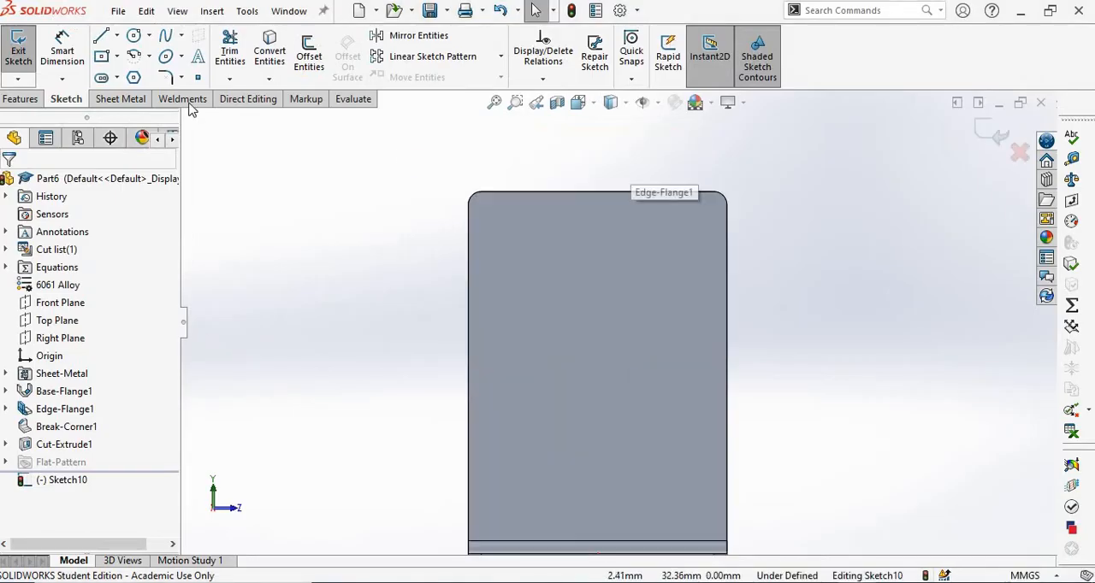
click(135, 36)
click(562, 269)
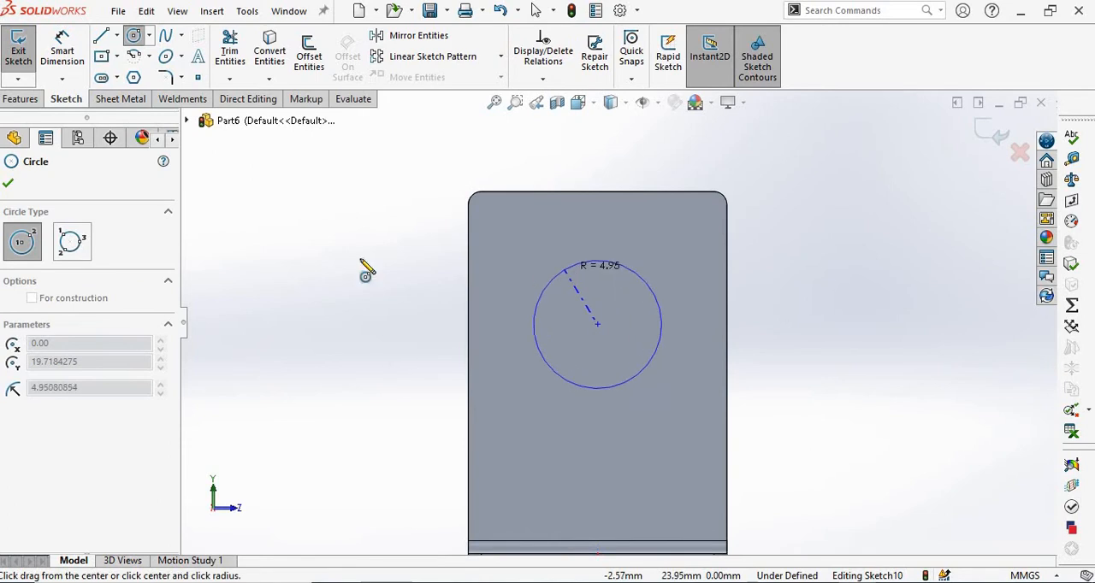
right_click(382, 269)
click(377, 269)
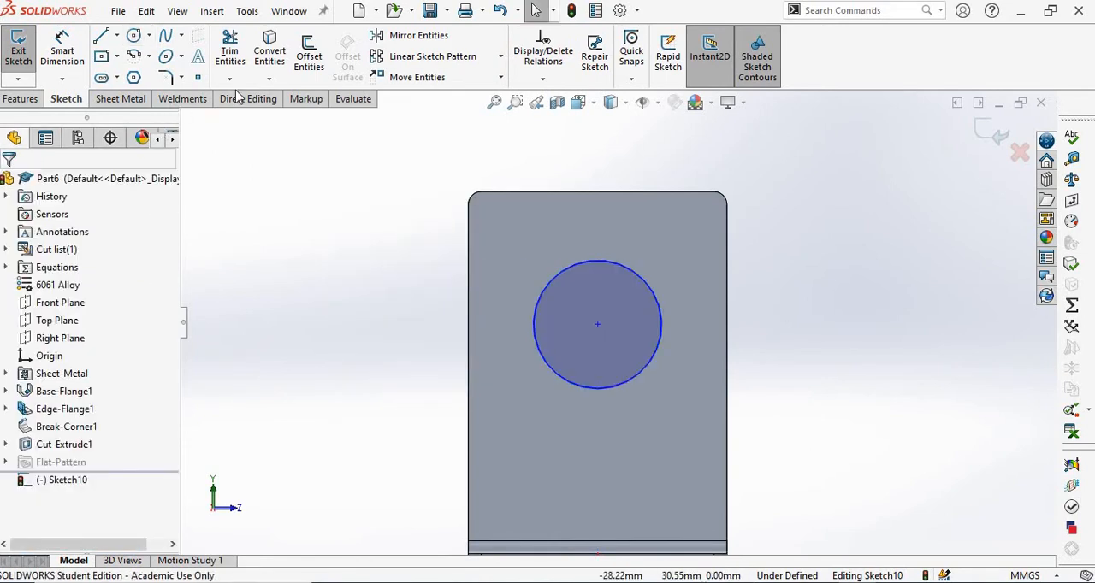
Set the flange circle's diameter to 10 mm.
click(61, 52)
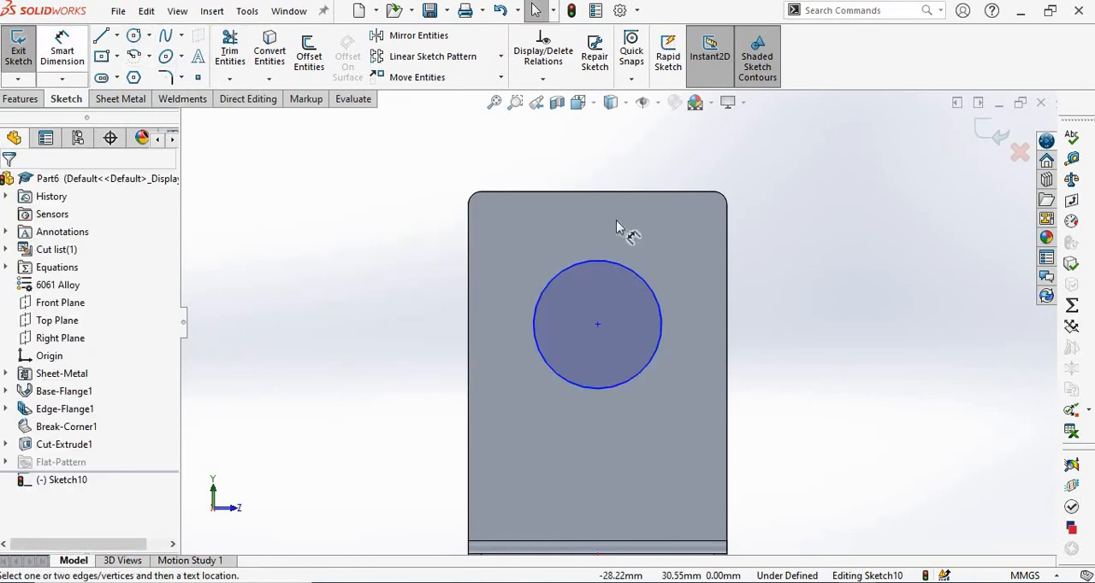
click(770, 215)
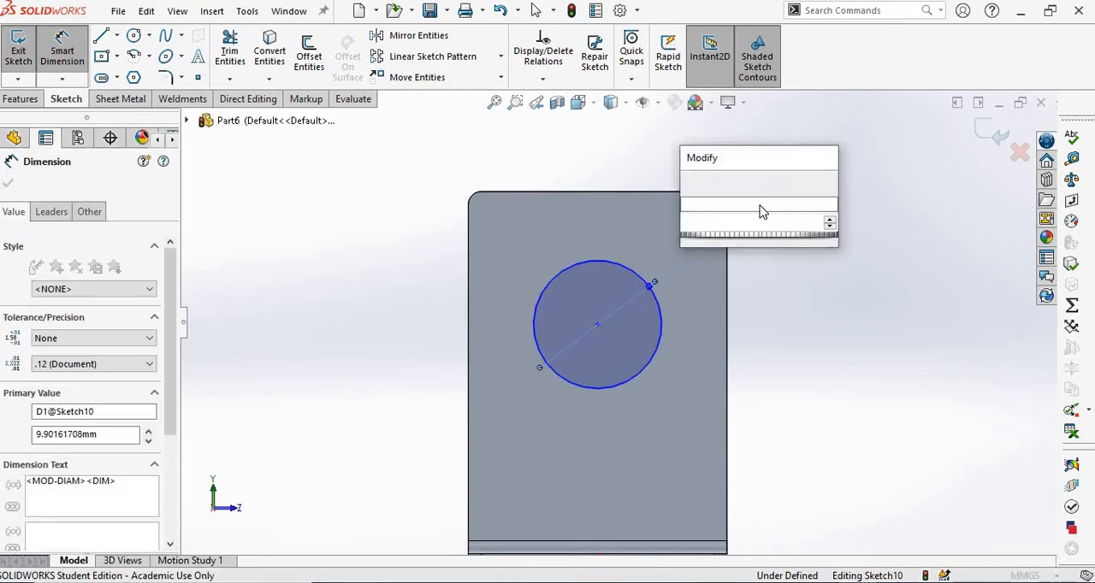
text(10)
key(Return)
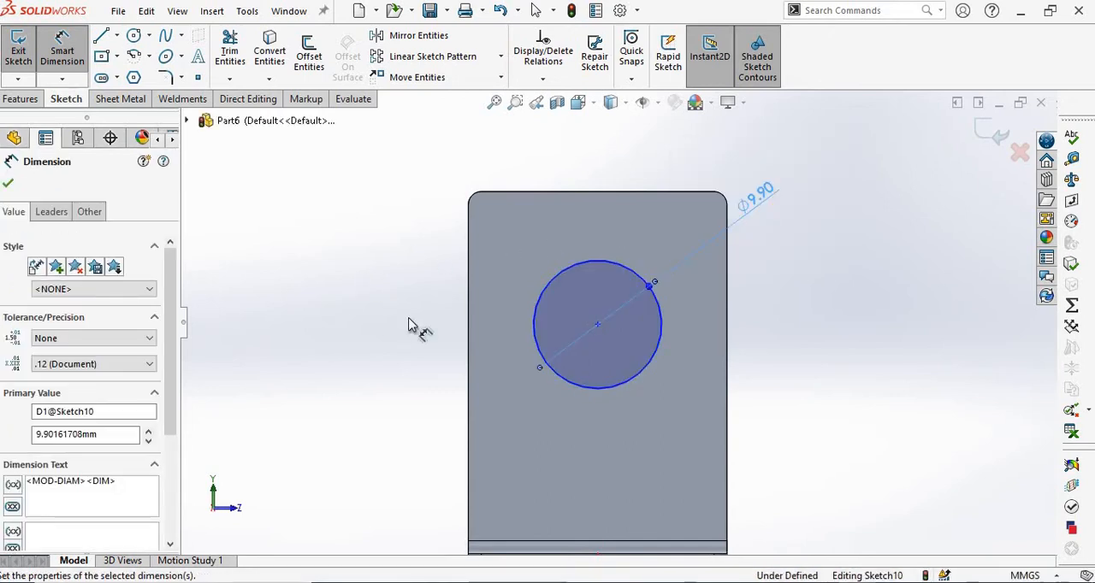
right_click(409, 325)
click(400, 328)
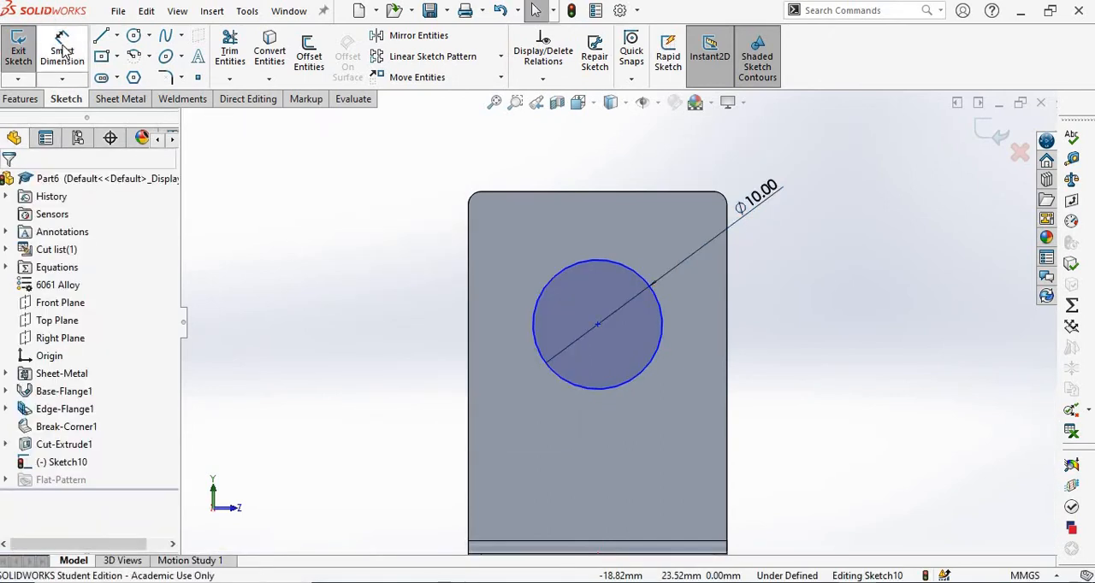
Dimension the circle's center 10 mm from the upright flange's long edge on the -Z side.
click(63, 51)
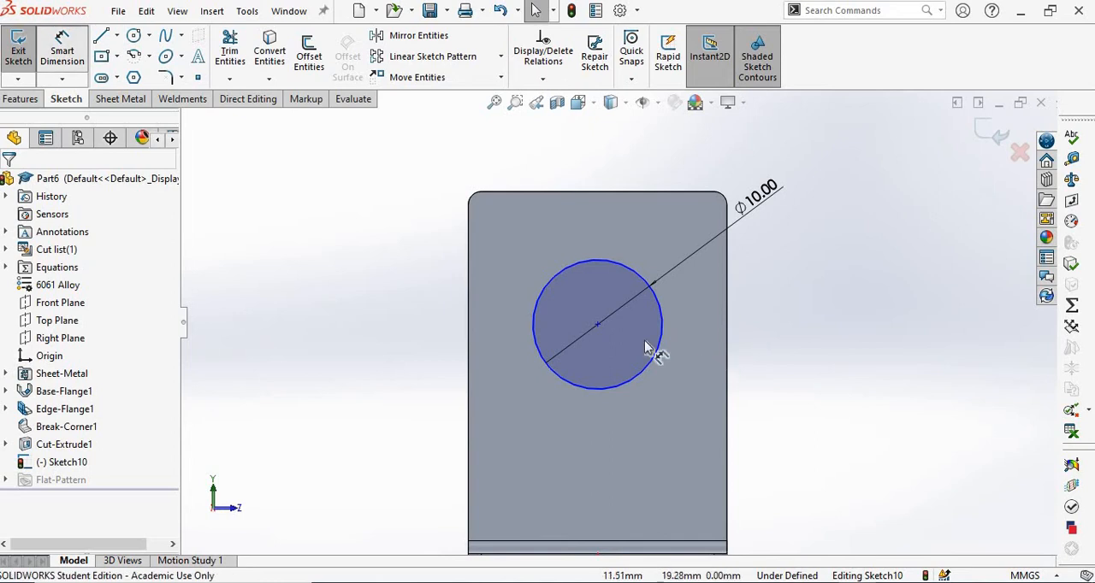
click(469, 310)
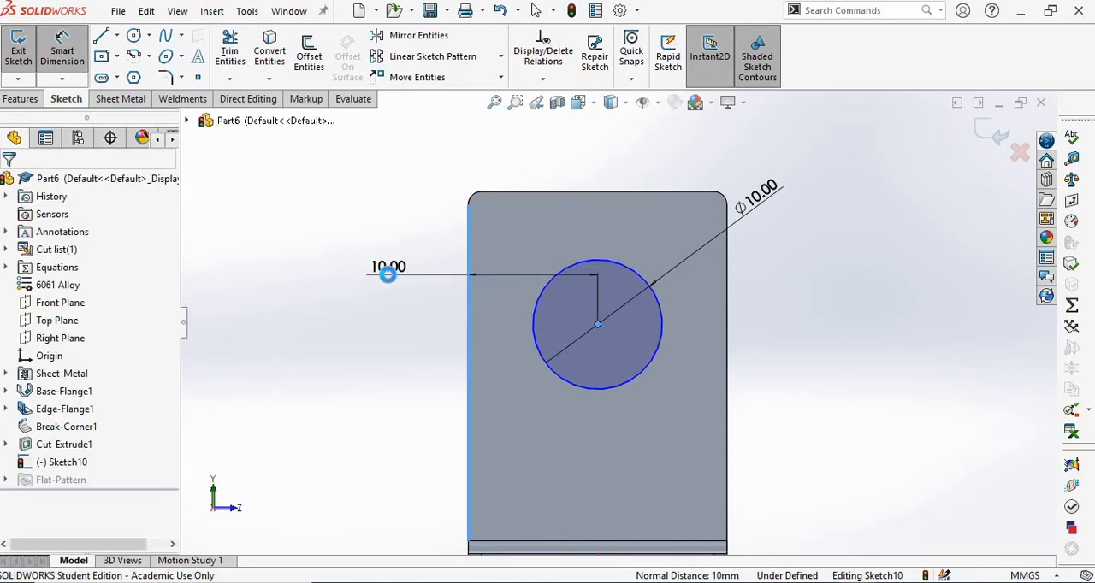
click(387, 274)
text(10)
key(Return)
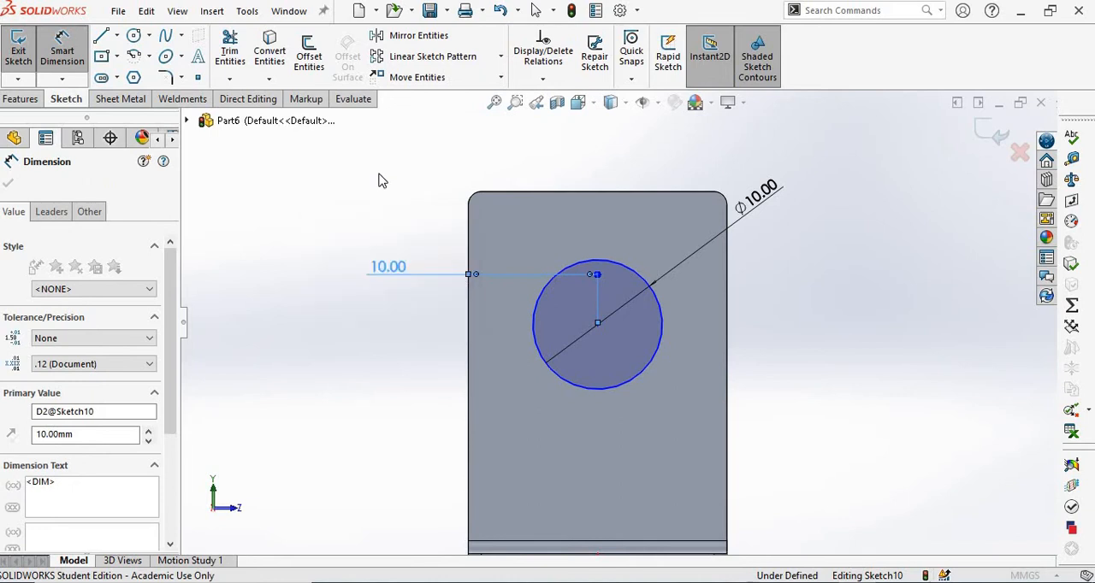
click(370, 169)
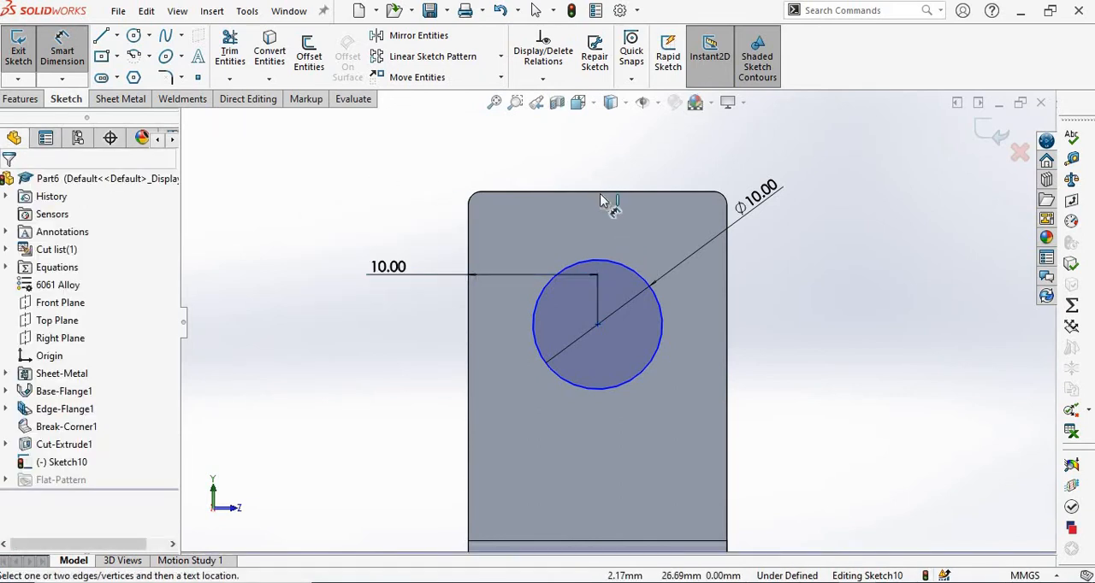
Dimension the circle's center 10 mm below the upright flange's top edge and leave the dimension tool.
click(560, 318)
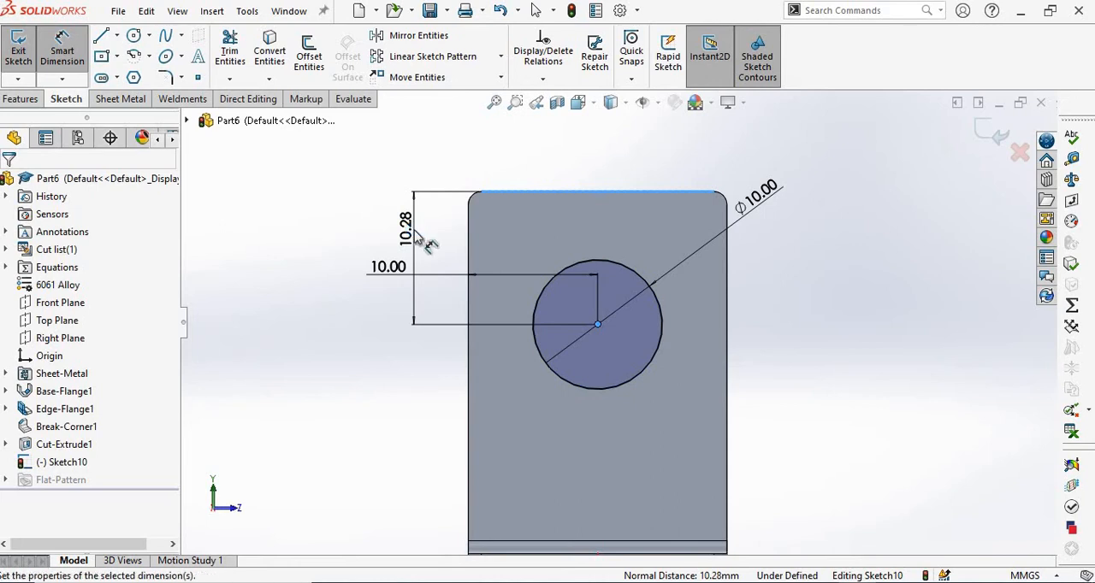
click(416, 236)
text(10)
key(Return)
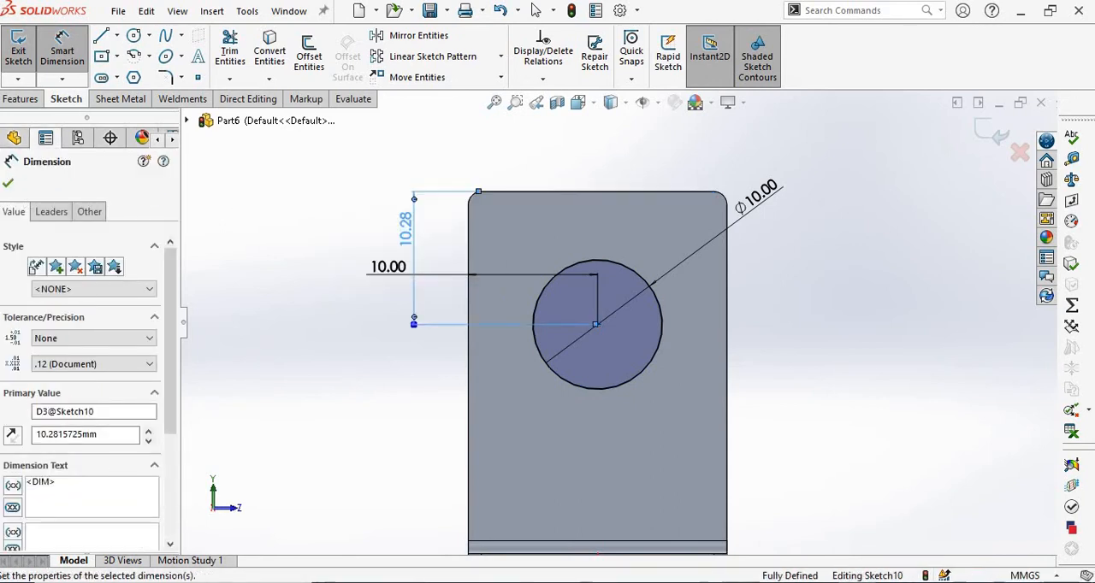
click(8, 185)
key(Escape)
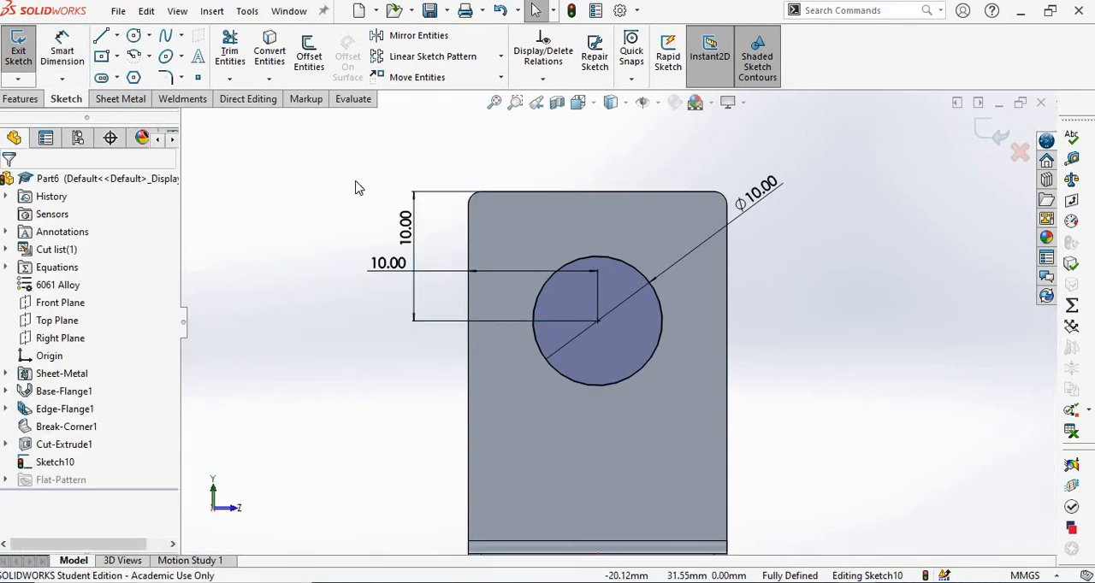
Check the notch in the assembly.pdf drawing, then draw a rectangle in the SOLIDWORKS sketch across the flange's +Z edge, below the circle.
scroll(671, 370, up, 2)
scroll(619, 334, down, 2)
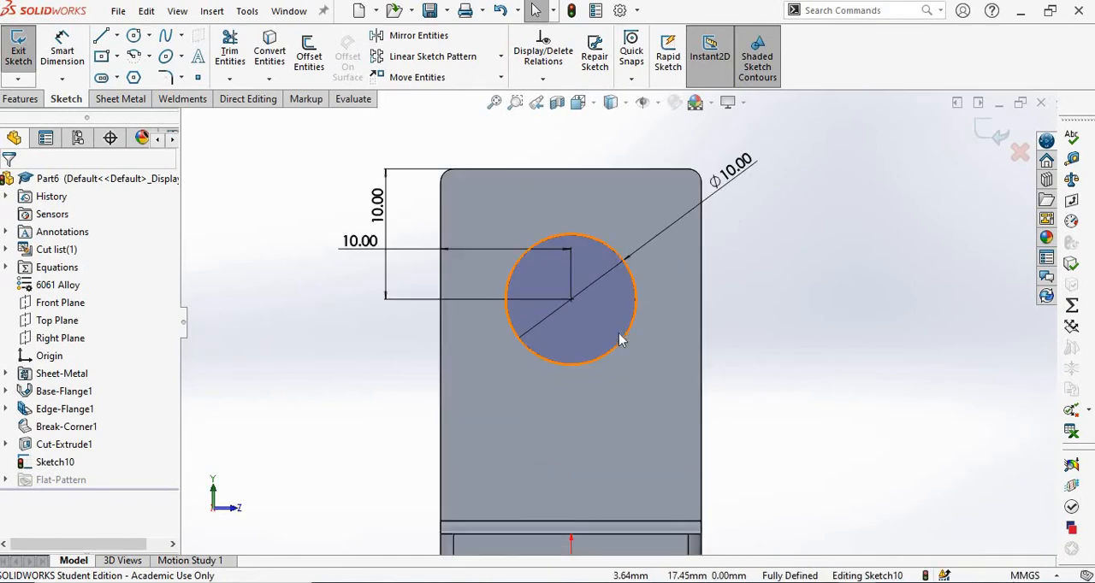
key(alt+Tab)
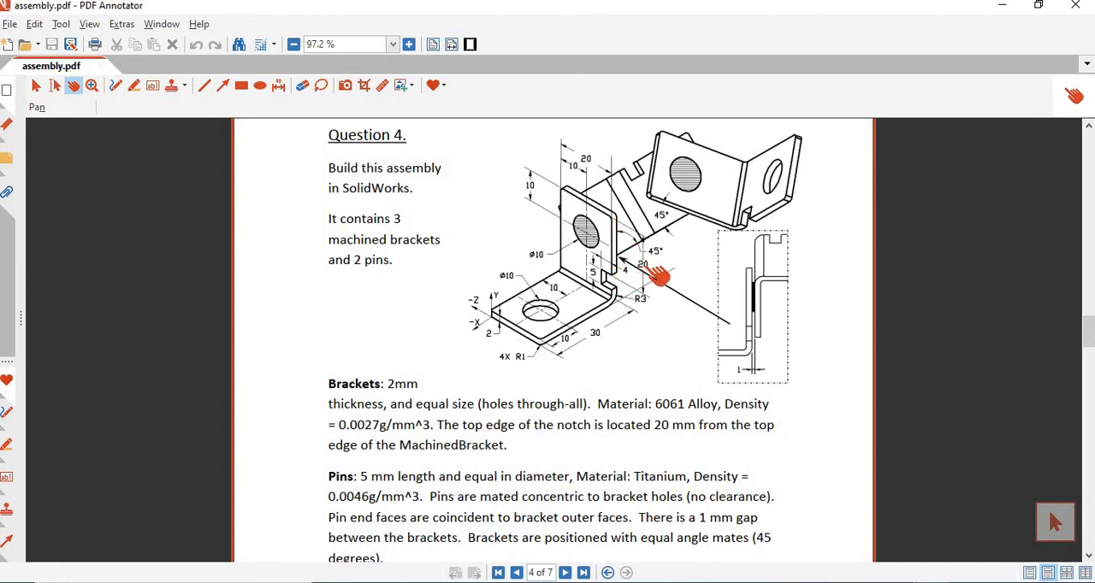
key(alt+Tab)
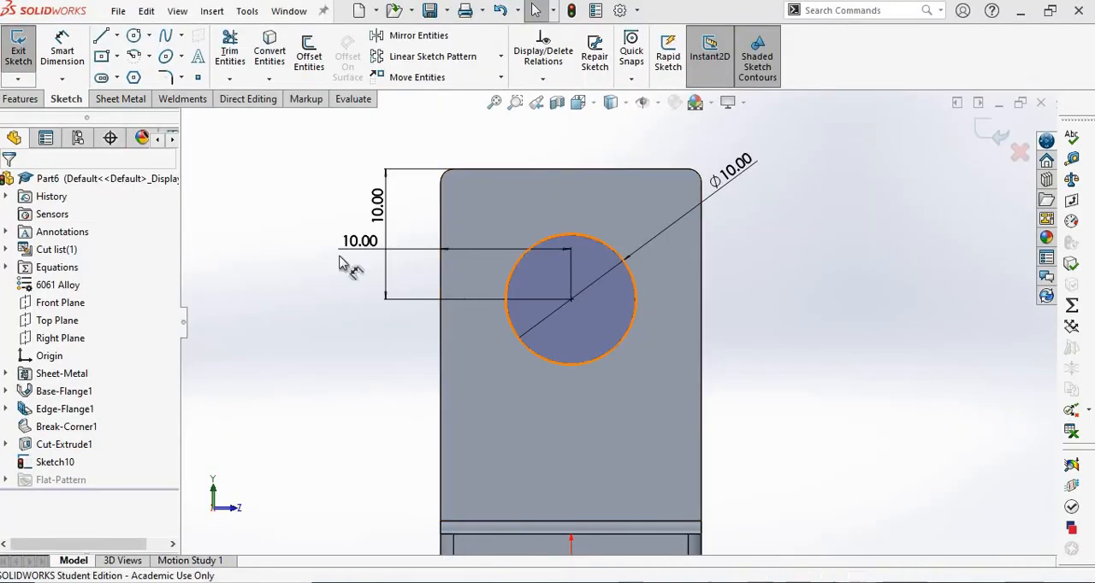
scroll(330, 267, up, 1)
click(118, 58)
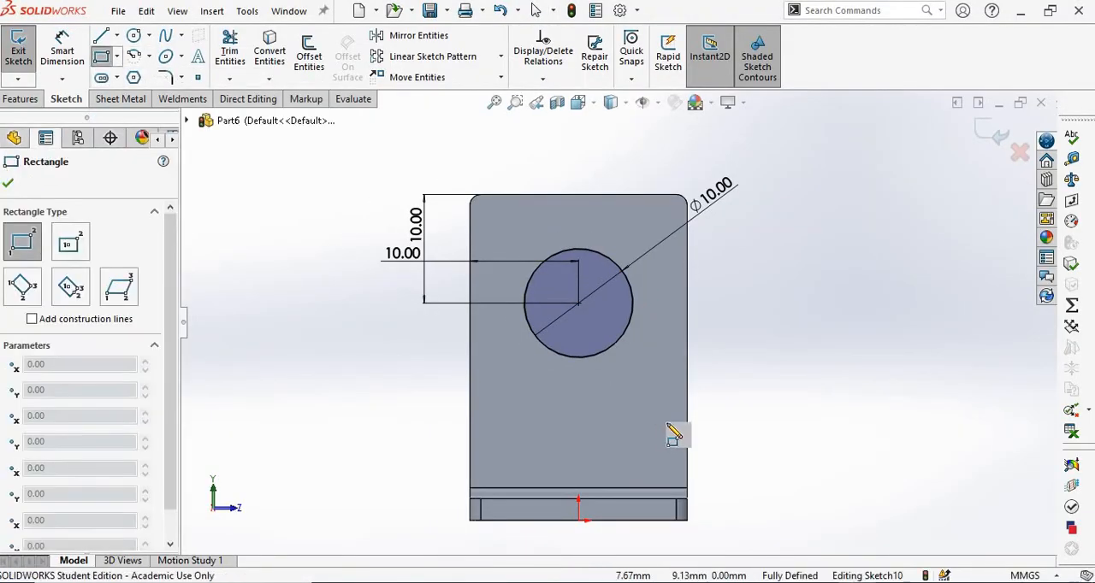
drag(661, 421, 728, 457)
right_click(758, 342)
click(795, 351)
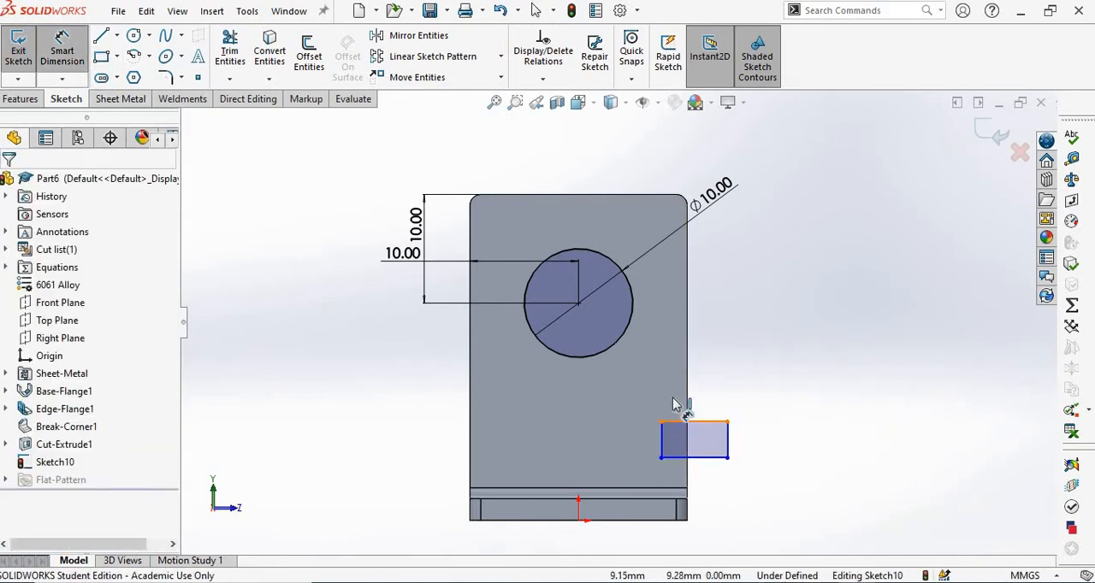
Dimension the notch rectangle's upper edge 20 mm below the upright flange's top edge.
click(592, 197)
click(694, 422)
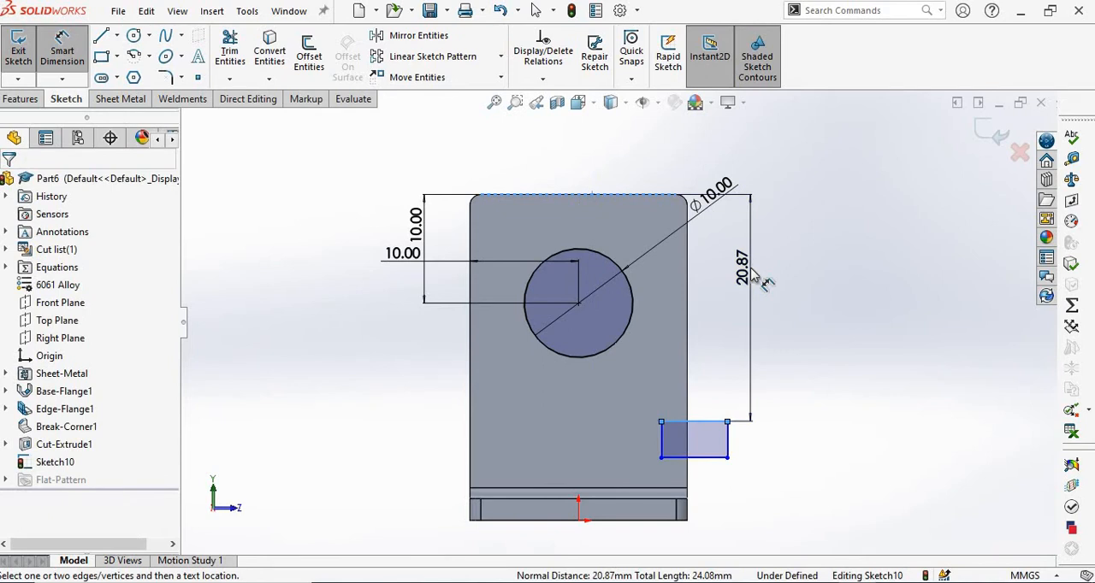
click(752, 274)
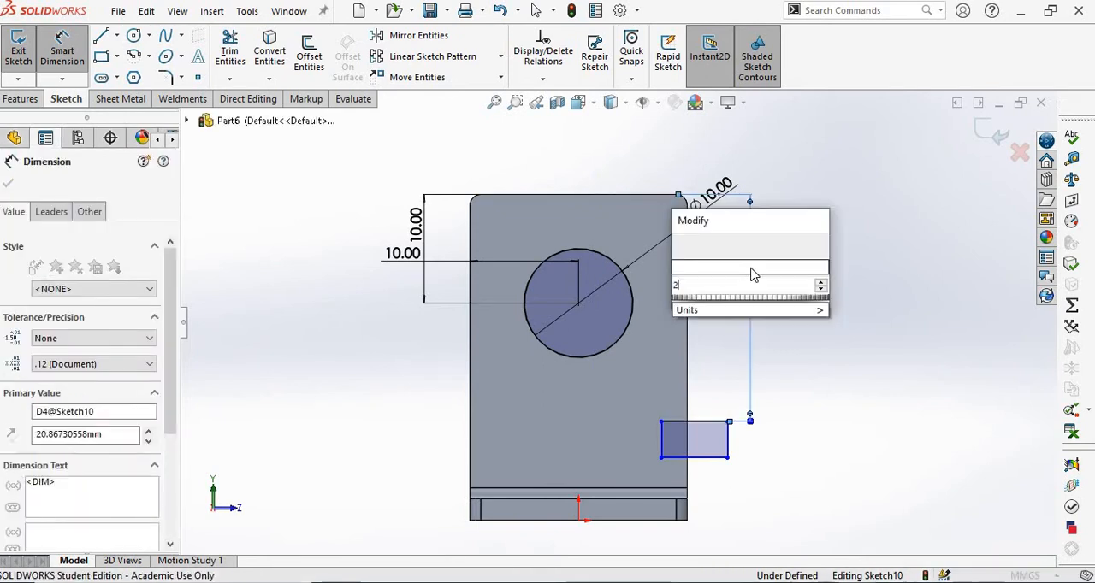
key(Escape)
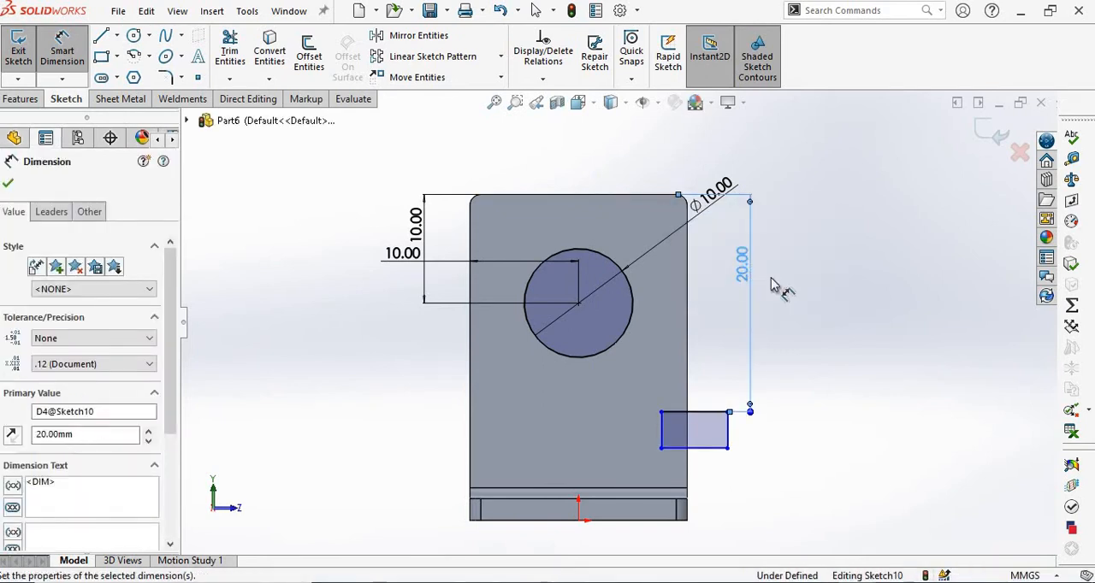
click(797, 293)
Check the notch in the assembly.pdf drawing, then dimension the notch rectangle's inner edge 4 mm from the flange's +Z edge in SOLIDWORKS.
key(alt+Tab)
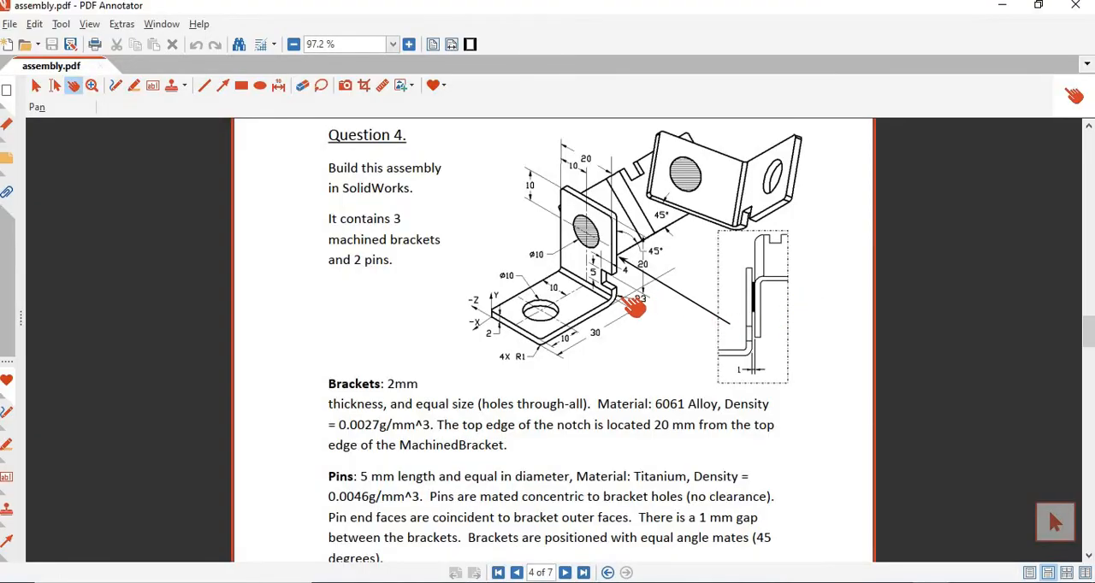
key(alt+Tab)
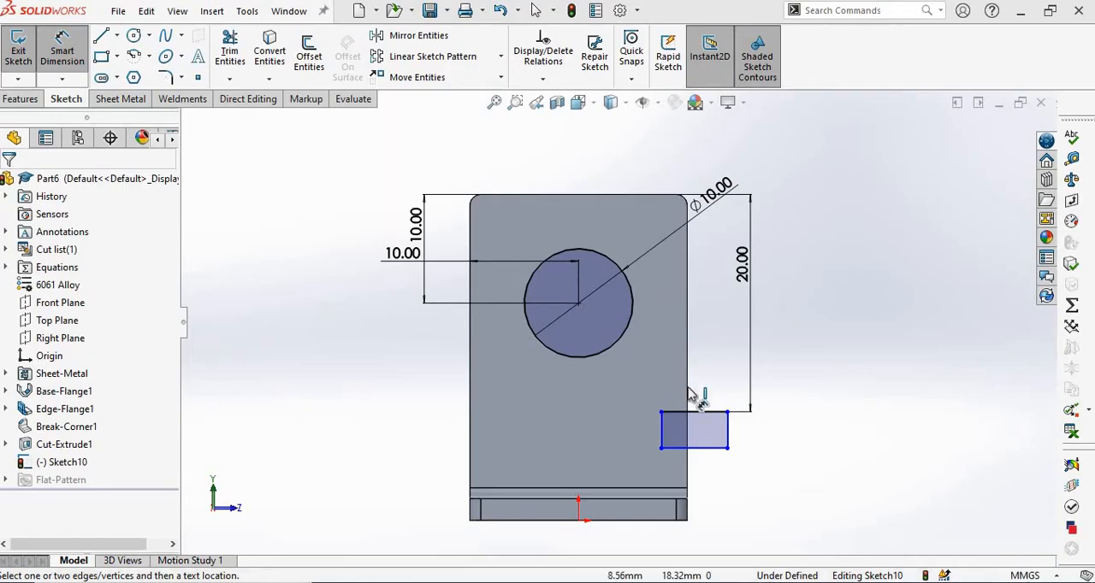
click(688, 400)
click(663, 441)
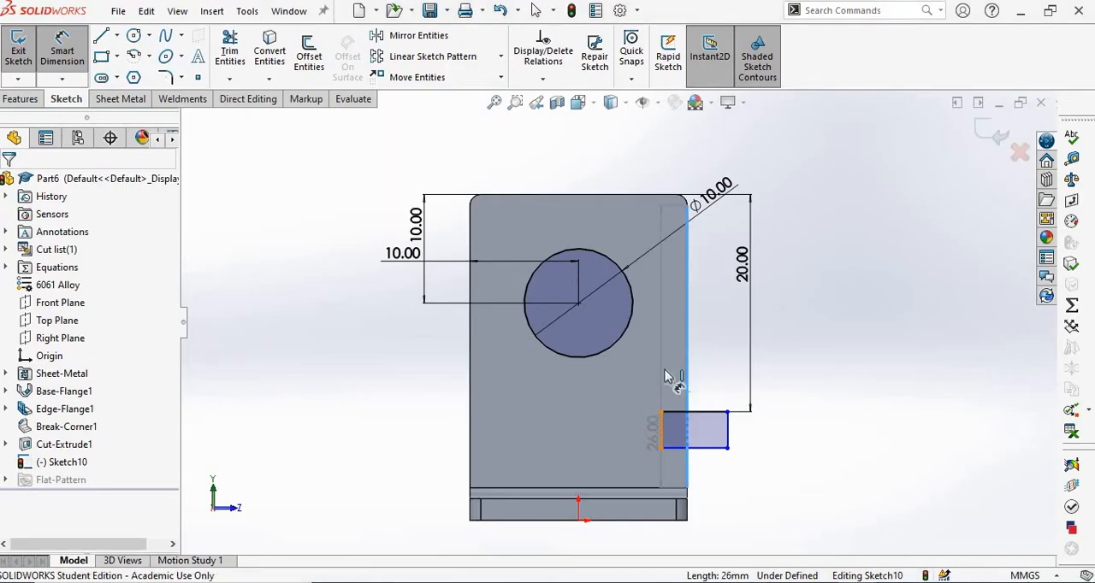
click(667, 376)
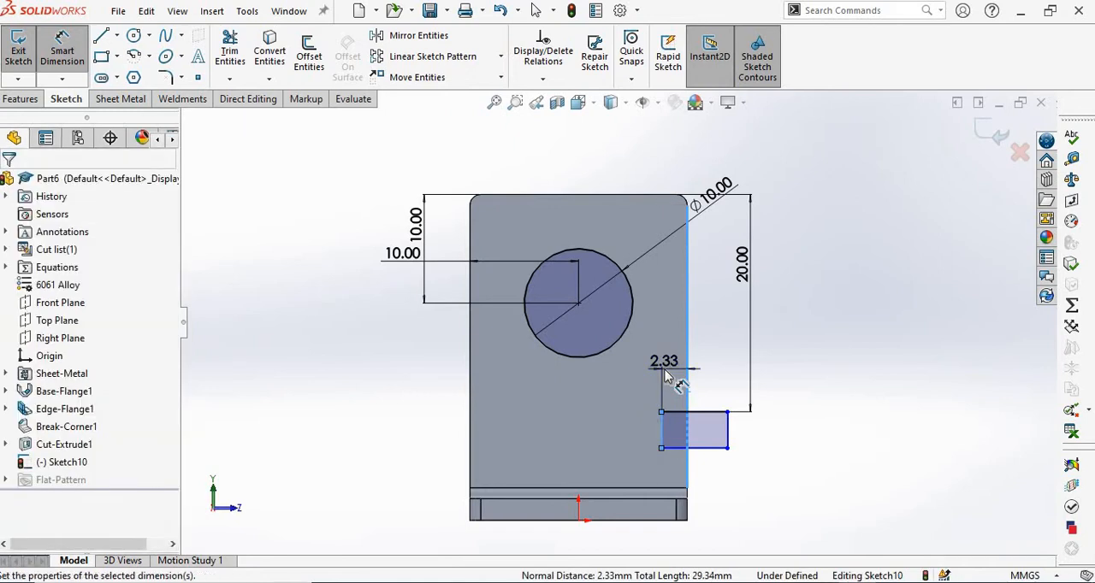
text(4)
key(Return)
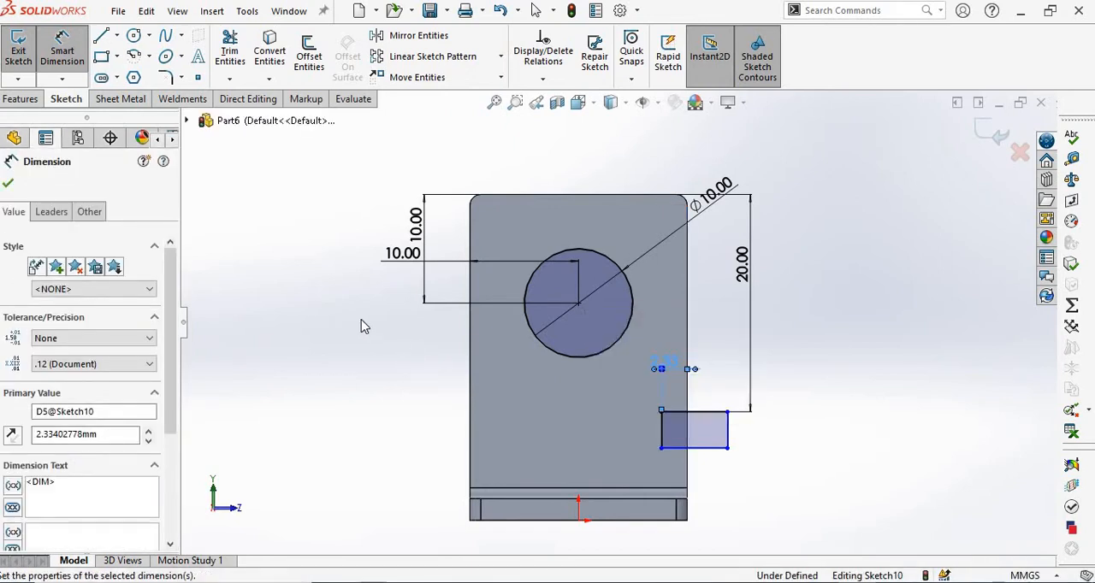
Dimension the notch rectangle's height as 5 mm.
key(Escape)
click(643, 432)
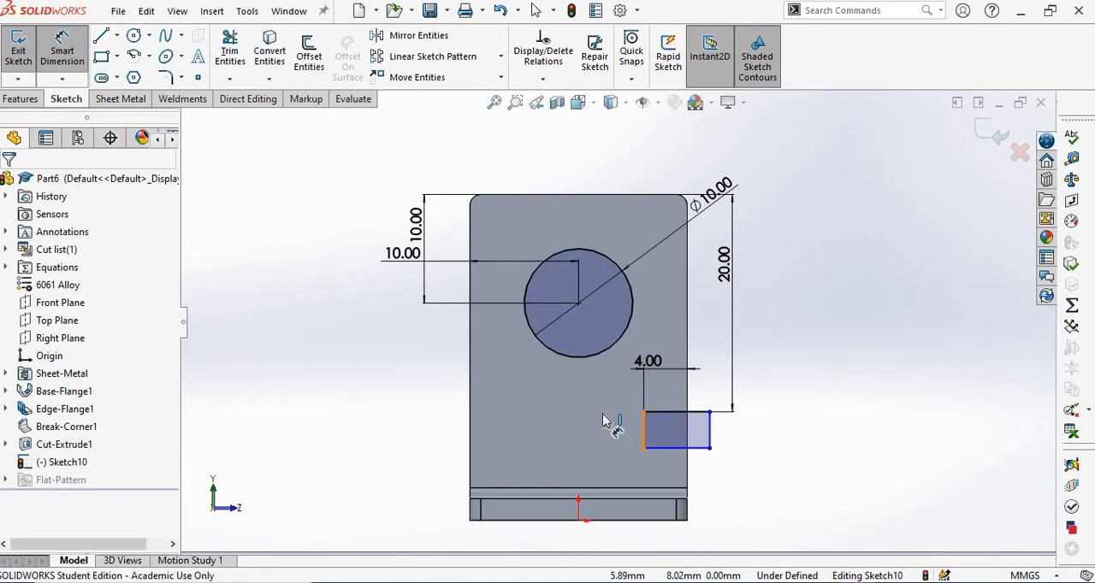
click(601, 421)
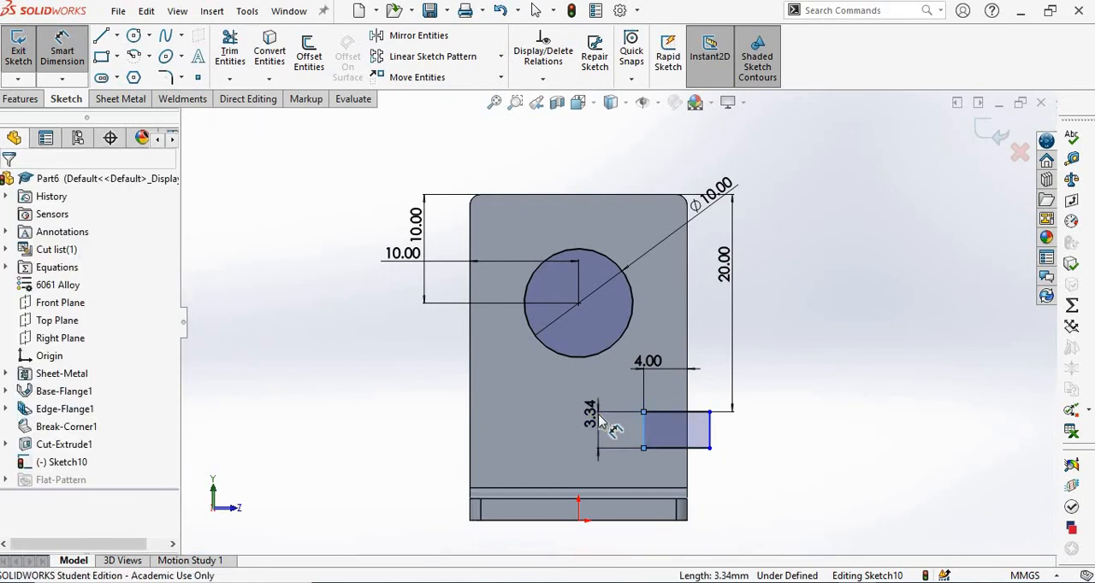
text(5)
key(Return)
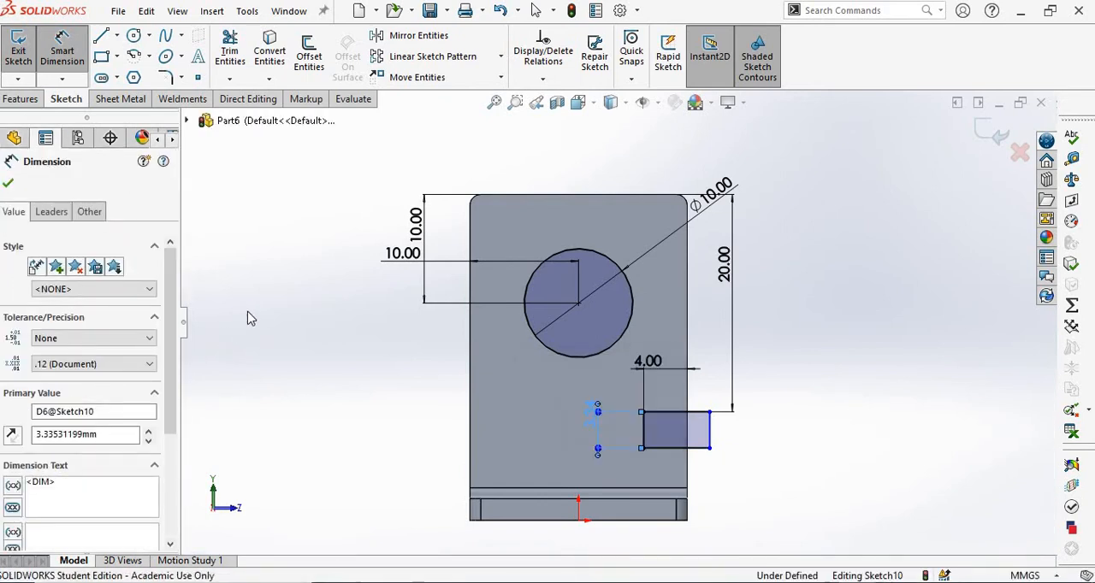
click(260, 309)
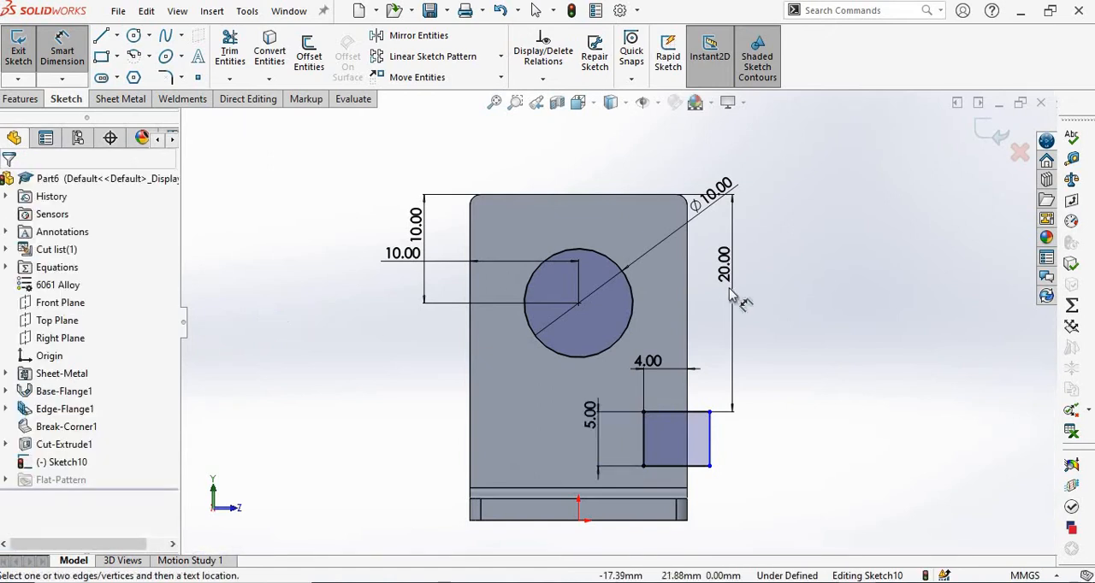
Recheck the assembly.pdf drawing, then cut the circle and notch from the upright flange in SOLIDWORKS, with the blind depth linked to thickness.
key(alt+Tab)
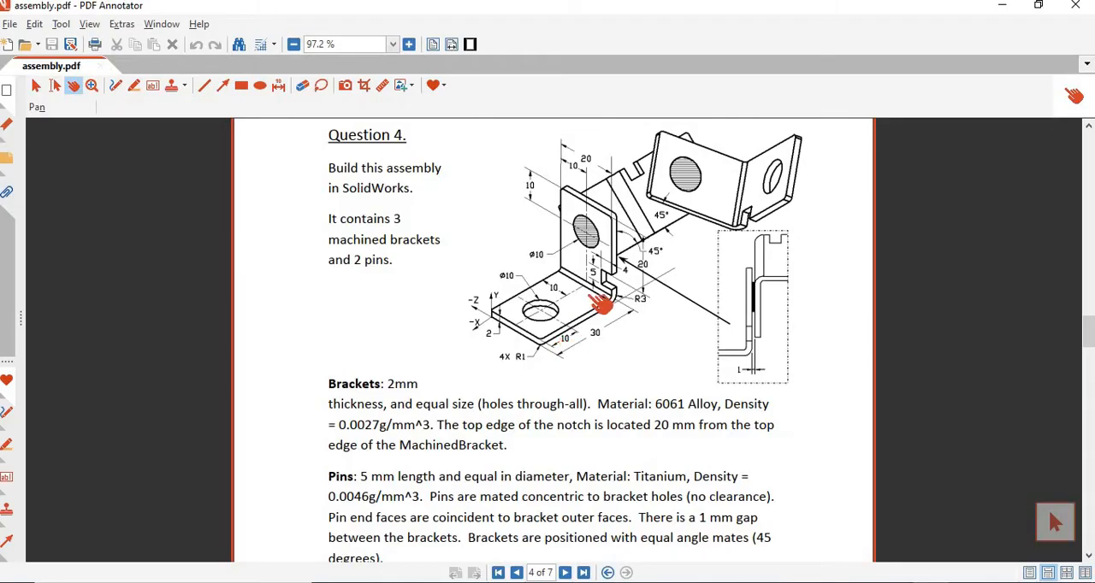
key(alt+Tab)
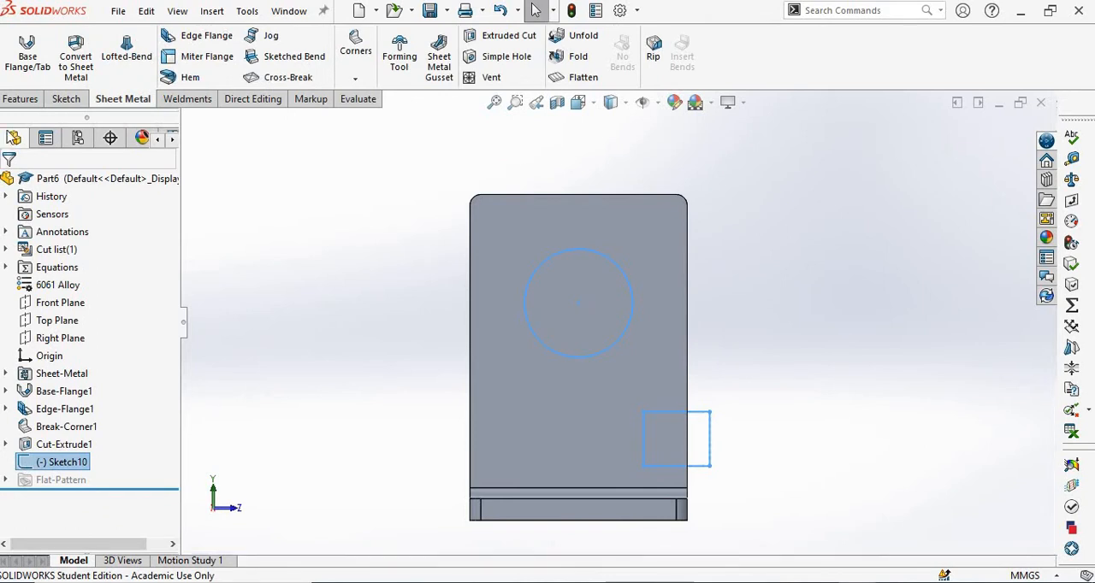
click(505, 35)
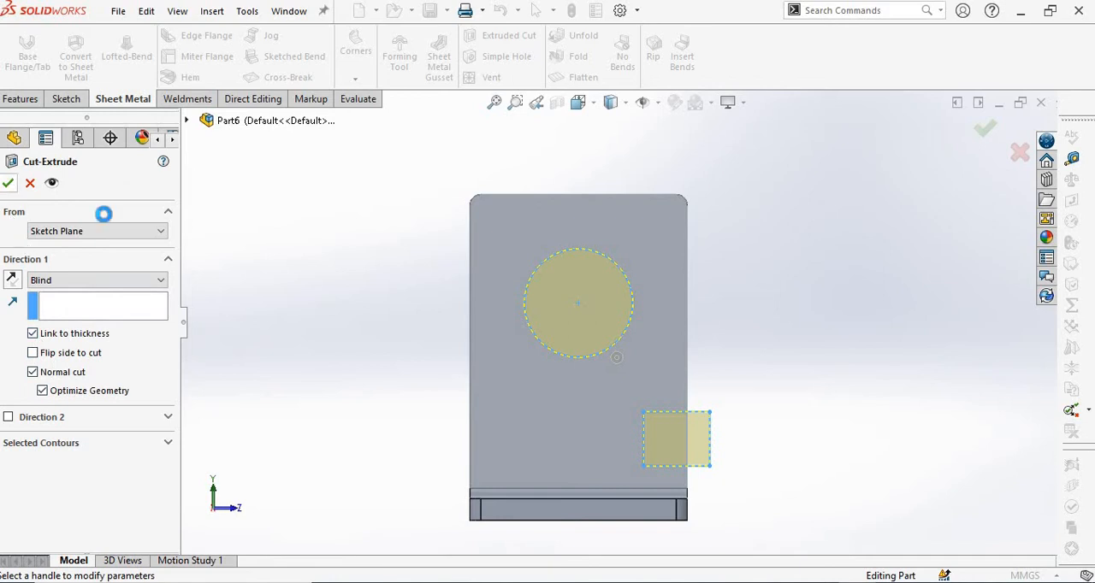
click(7, 183)
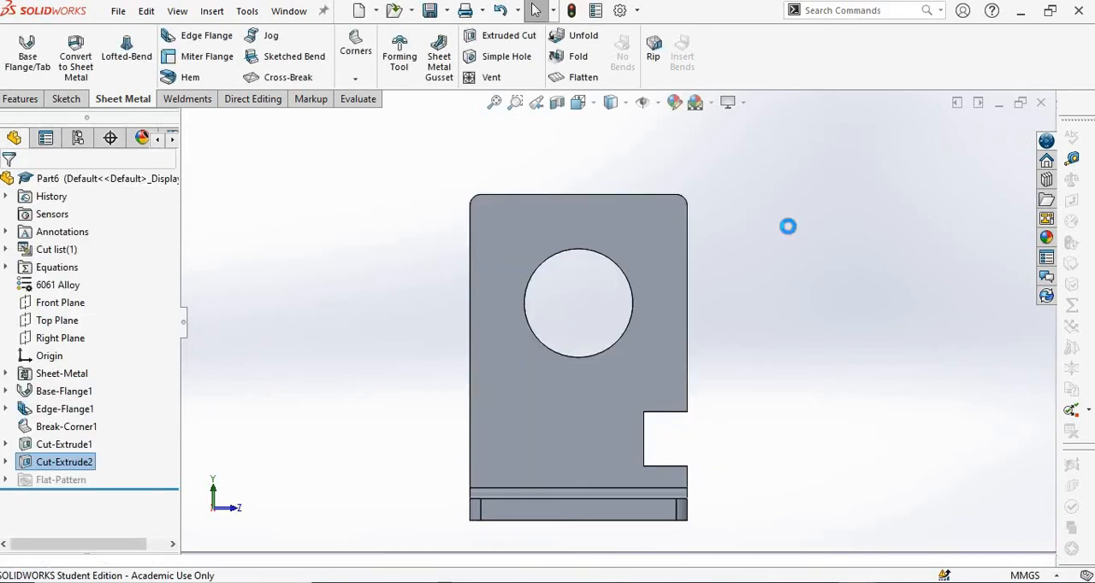
Measure the radius of the inner bend face between the base and the upright flange.
middle_drag(740, 264, 674, 390)
scroll(536, 287, up, 3)
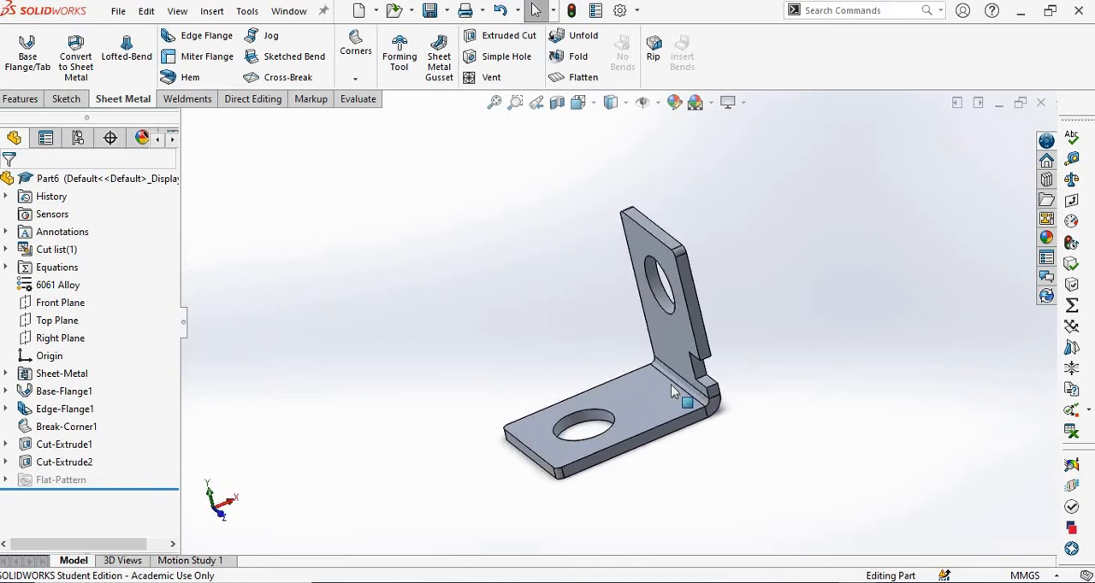
scroll(675, 389, down, 5)
scroll(717, 396, down, 3)
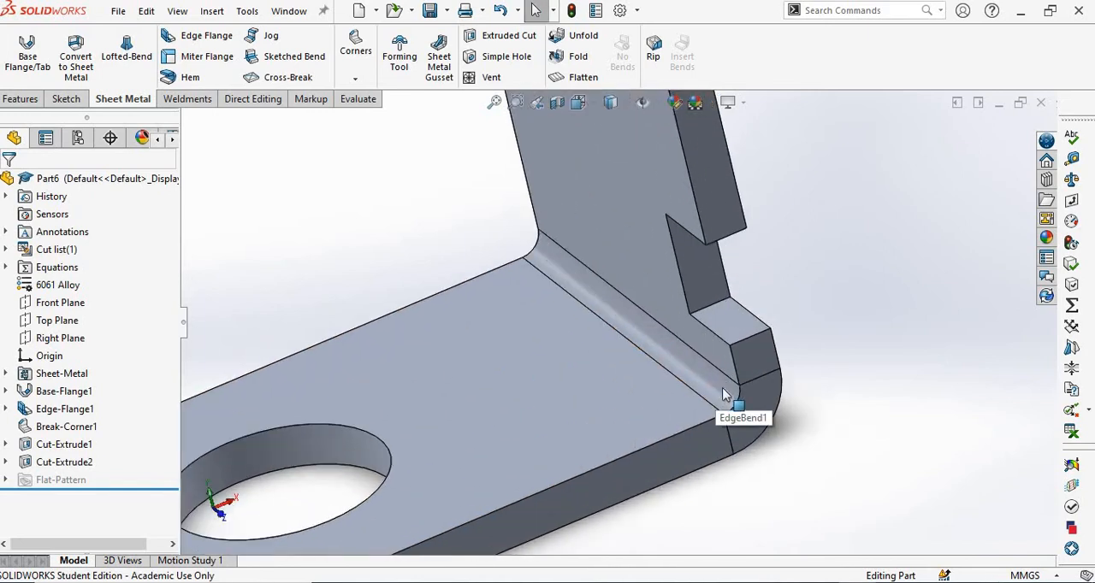
scroll(607, 300, up, 5)
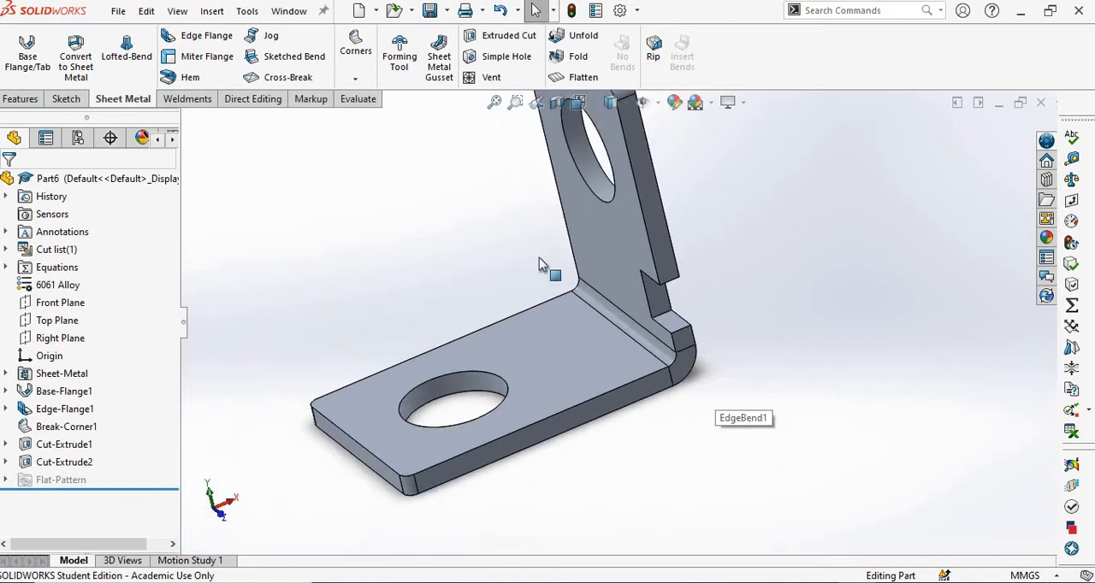
scroll(723, 341, down, 3)
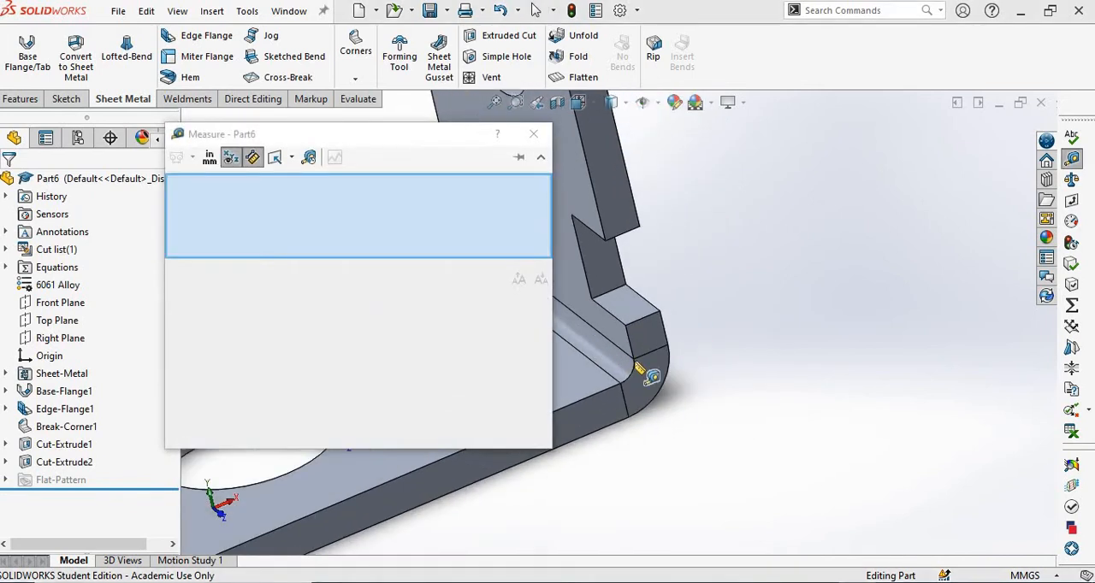
click(618, 363)
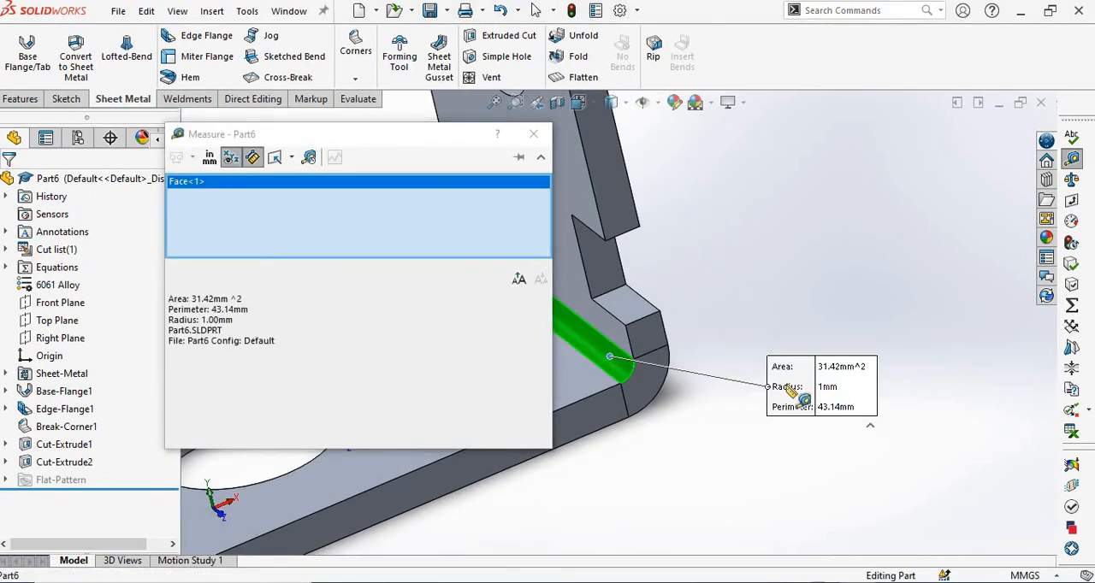
click(532, 134)
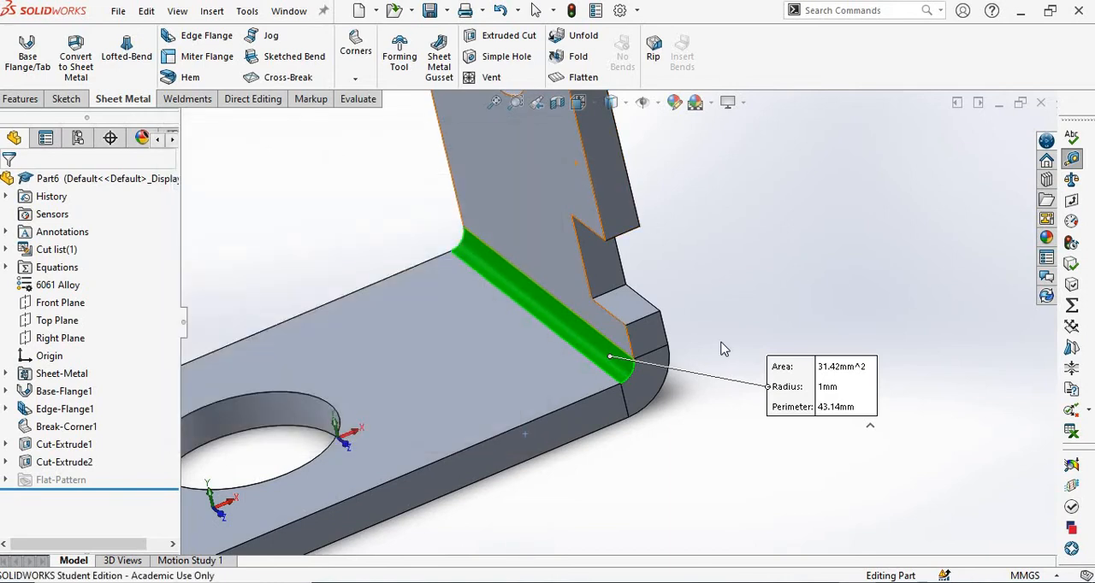
Measure the radius of the outer bend face below the notch.
scroll(785, 336, down, 3)
scroll(783, 332, down, 1)
click(635, 354)
middle_drag(717, 331, 699, 332)
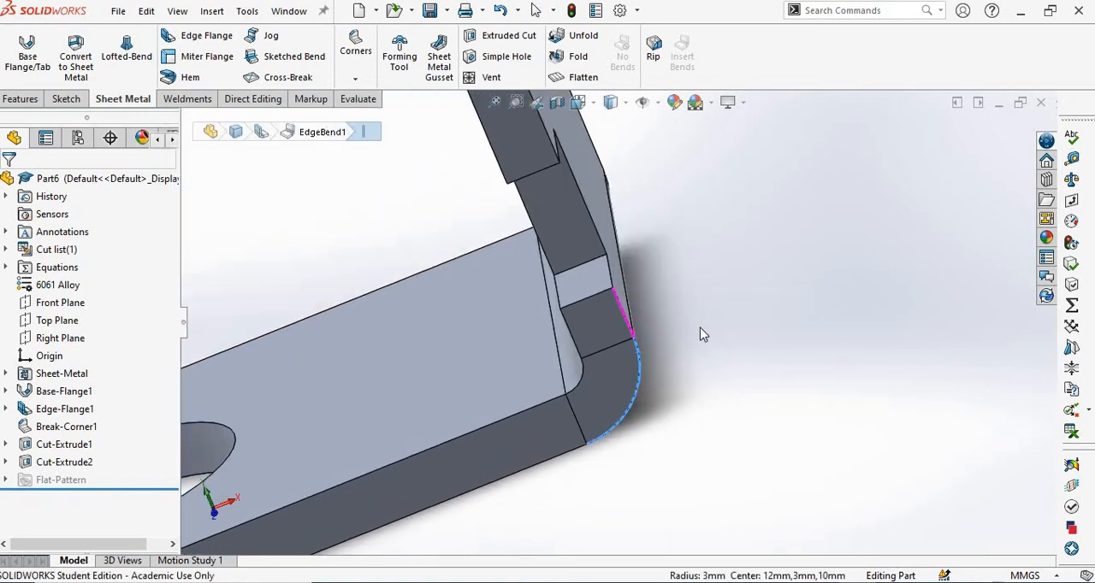
click(682, 368)
middle_drag(681, 373, 711, 361)
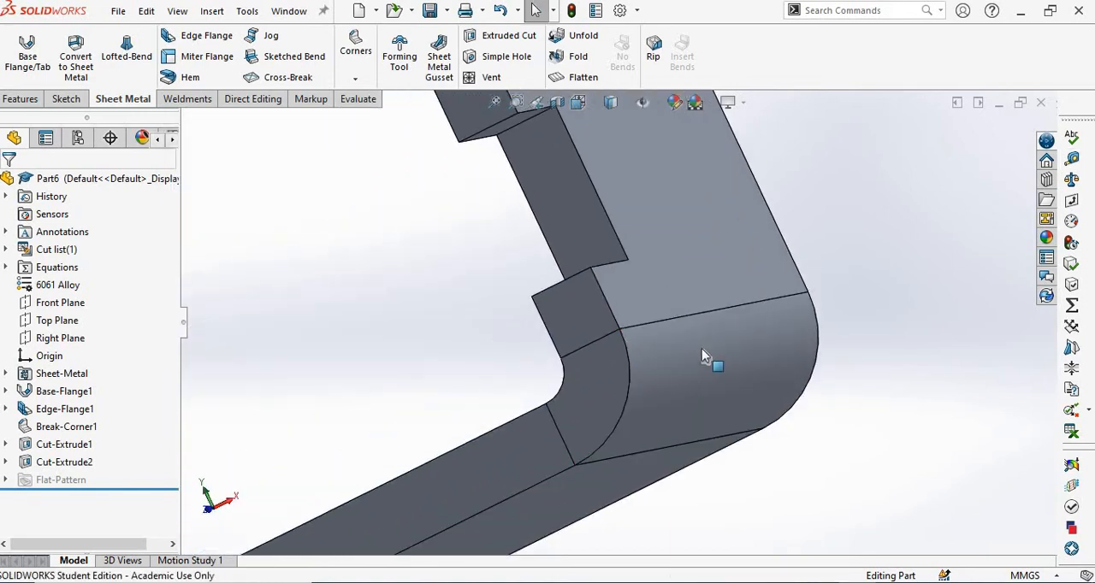
click(1070, 161)
click(761, 390)
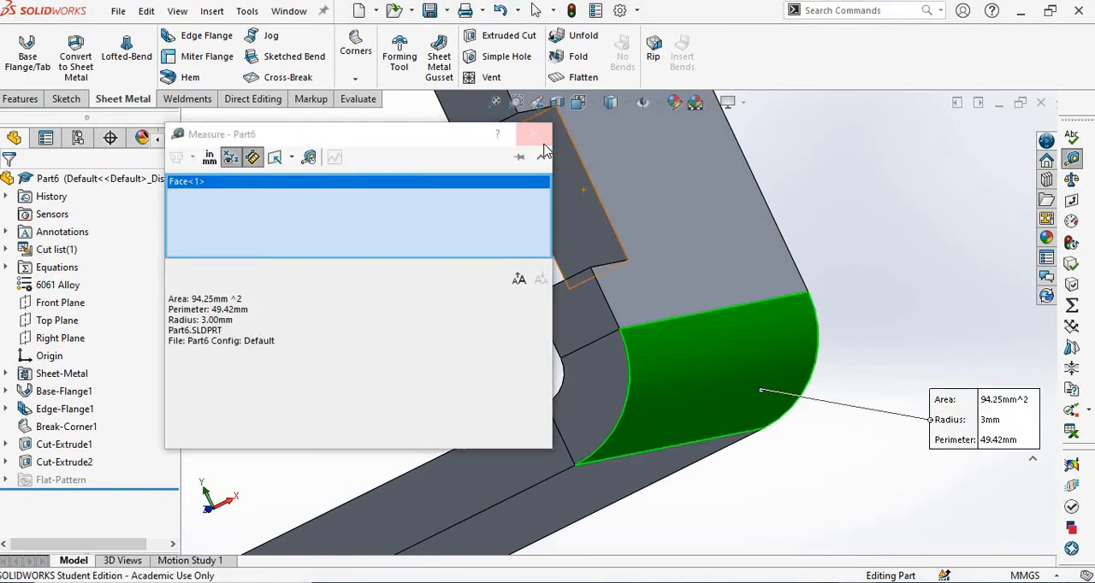
key(Escape)
Save the part as bracket in the Problem 01 folder under Desktop > CSWA > Assembly.
middle_drag(852, 207, 843, 227)
scroll(672, 320, up, 6)
middle_drag(454, 304, 532, 341)
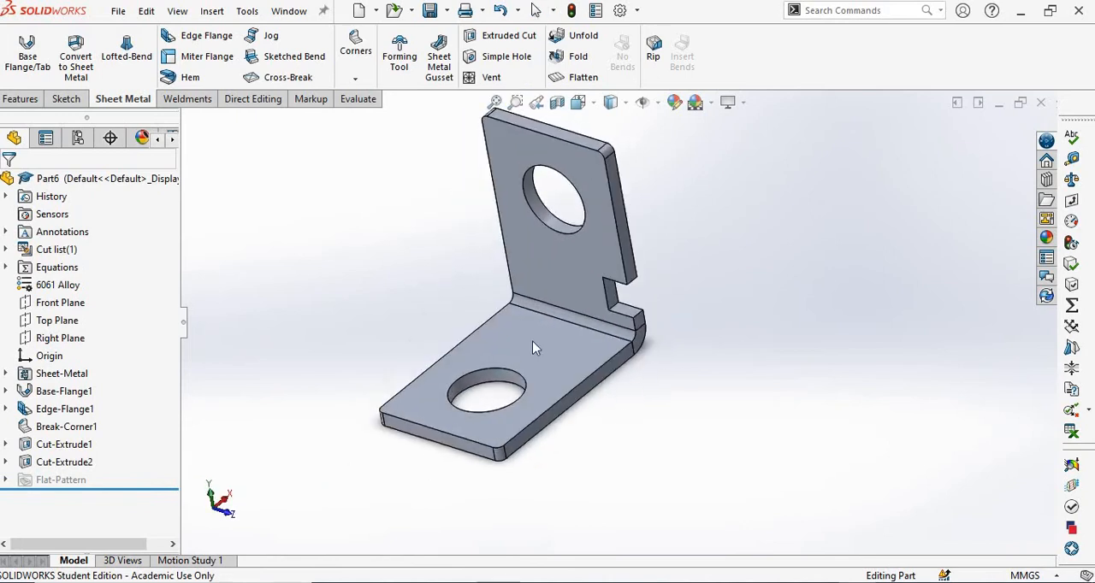
click(118, 10)
click(137, 208)
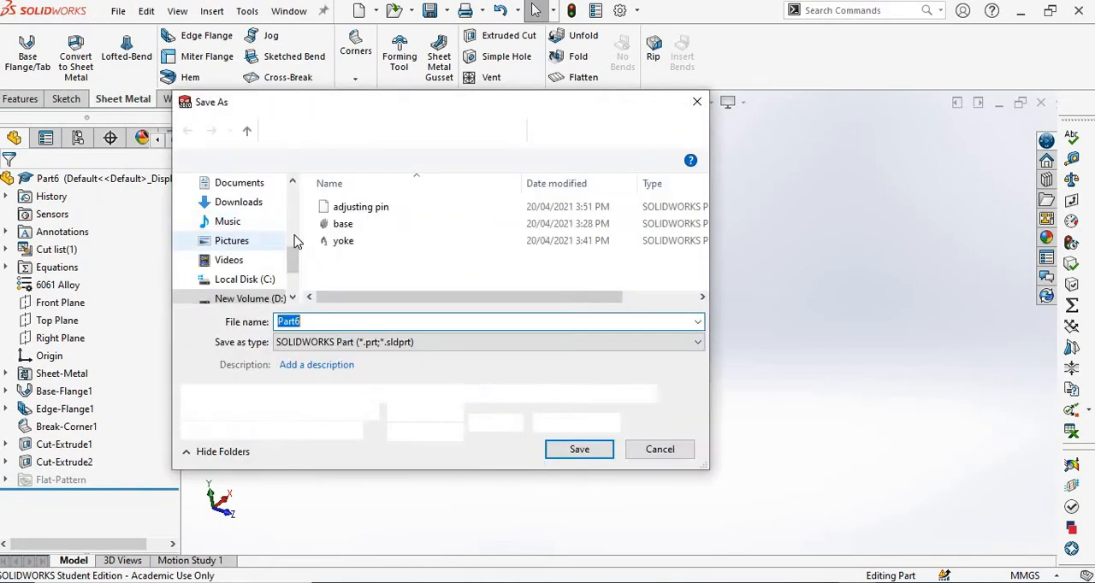
scroll(291, 275, down, 2)
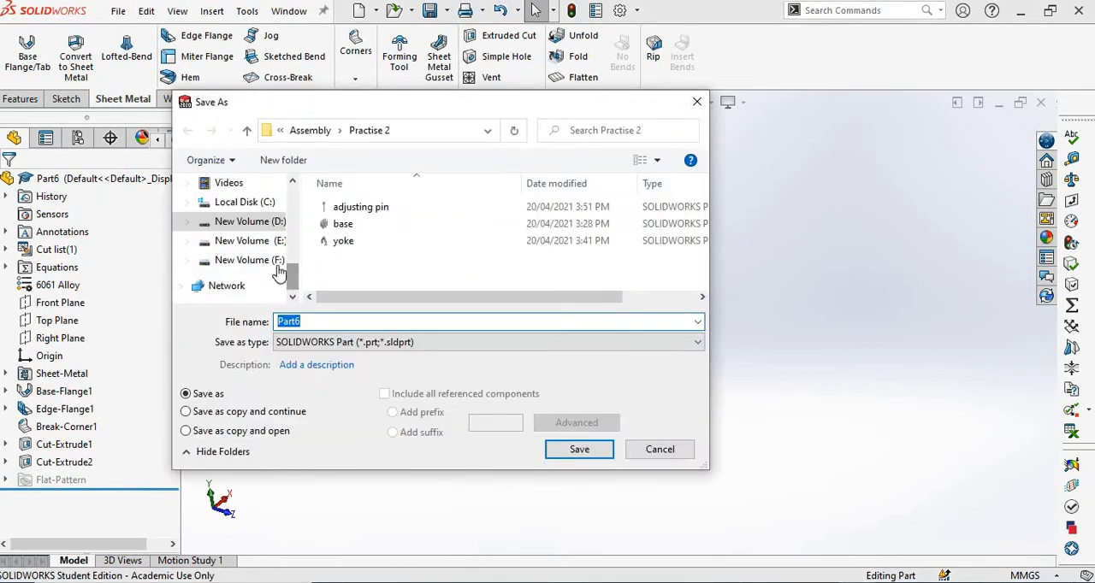
scroll(293, 273, up, 2)
click(238, 204)
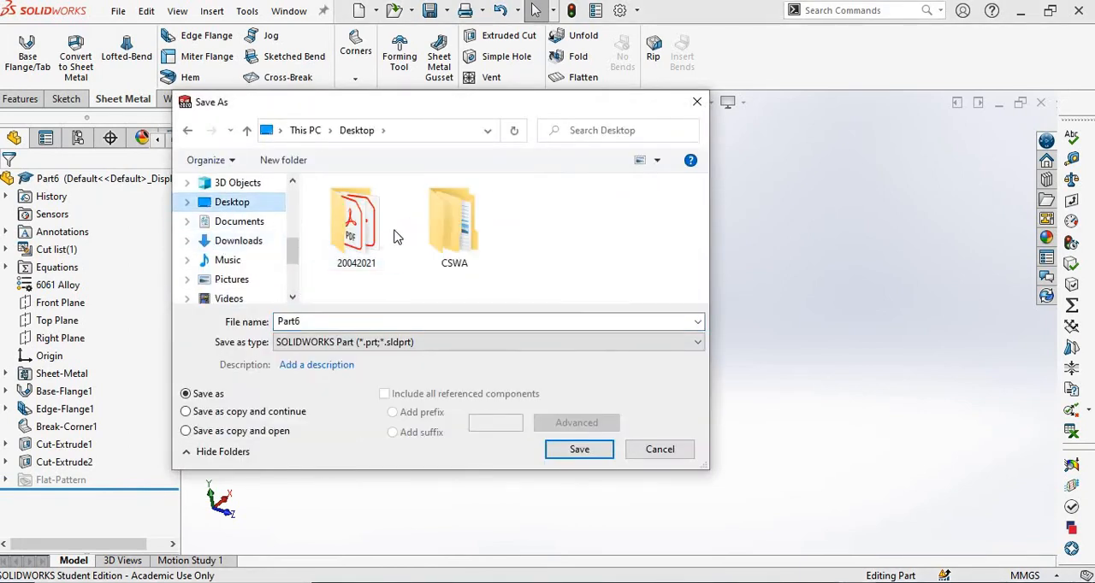
click(460, 227)
double_click(460, 227)
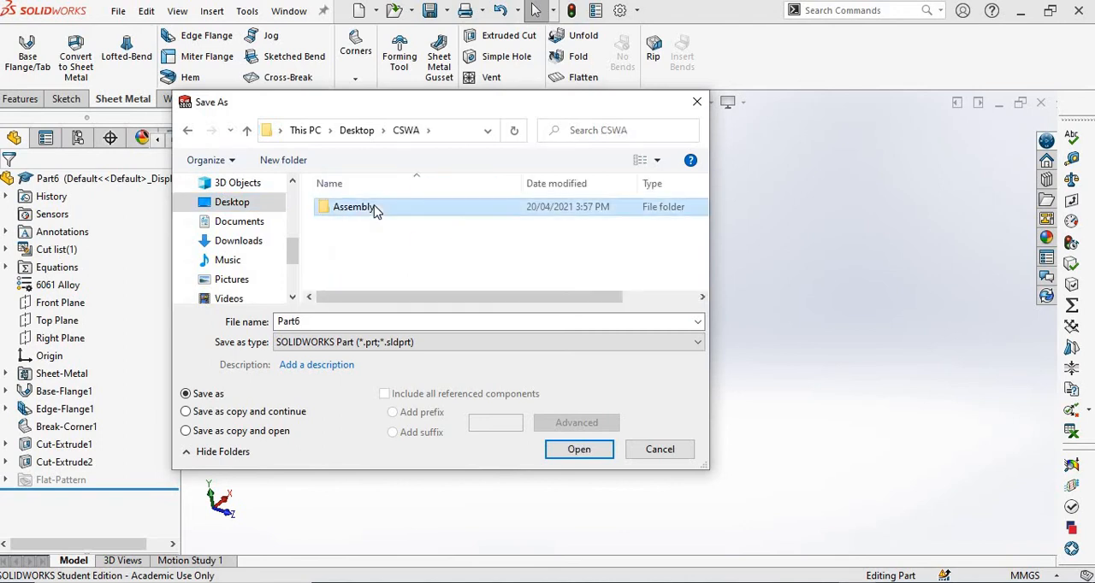
double_click(374, 213)
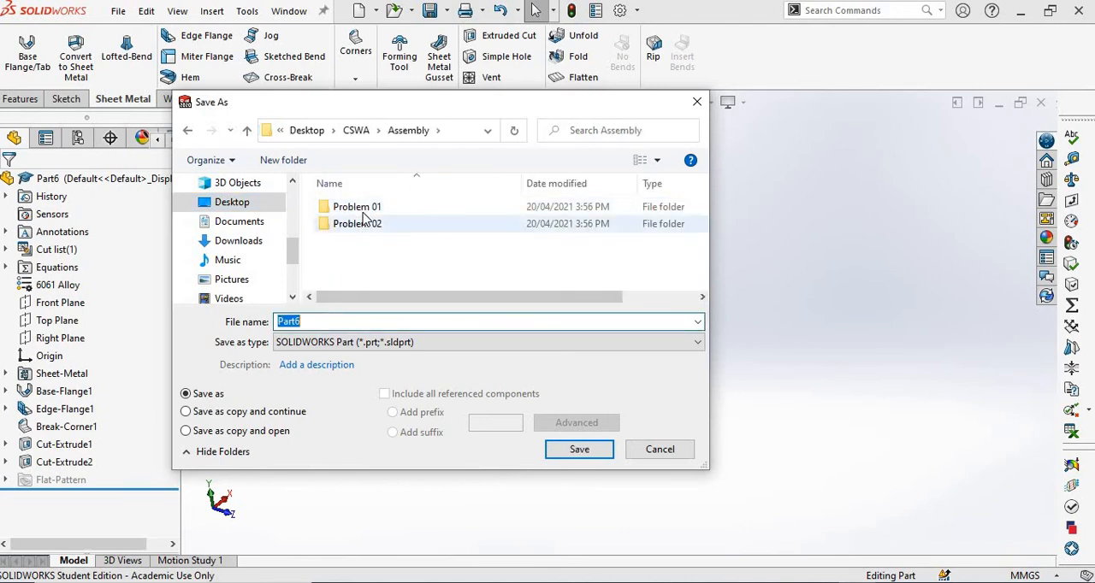
double_click(362, 211)
double_click(326, 321)
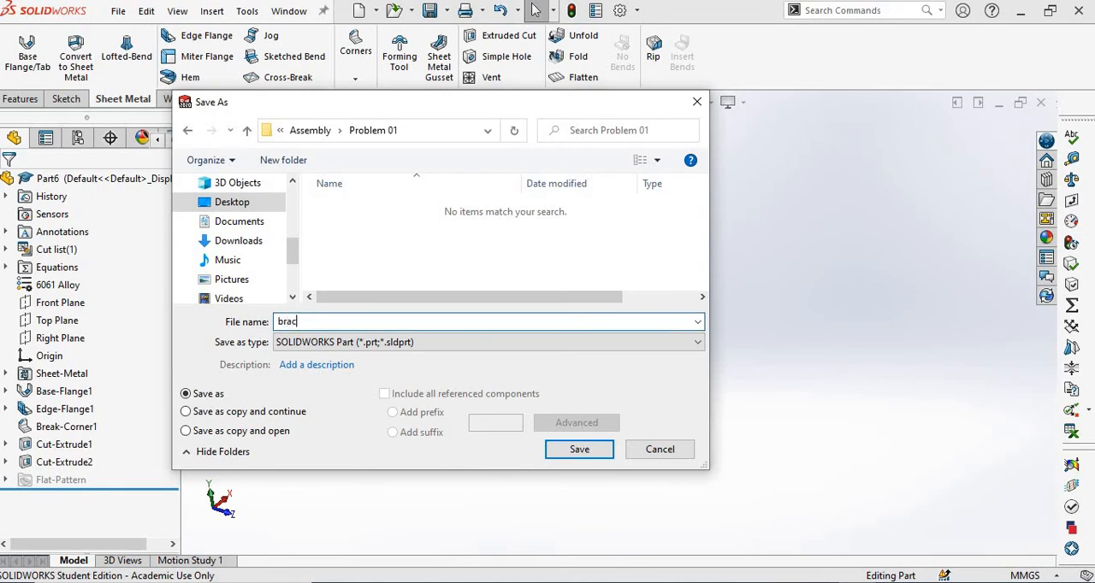
text(bracket)
key(Return)
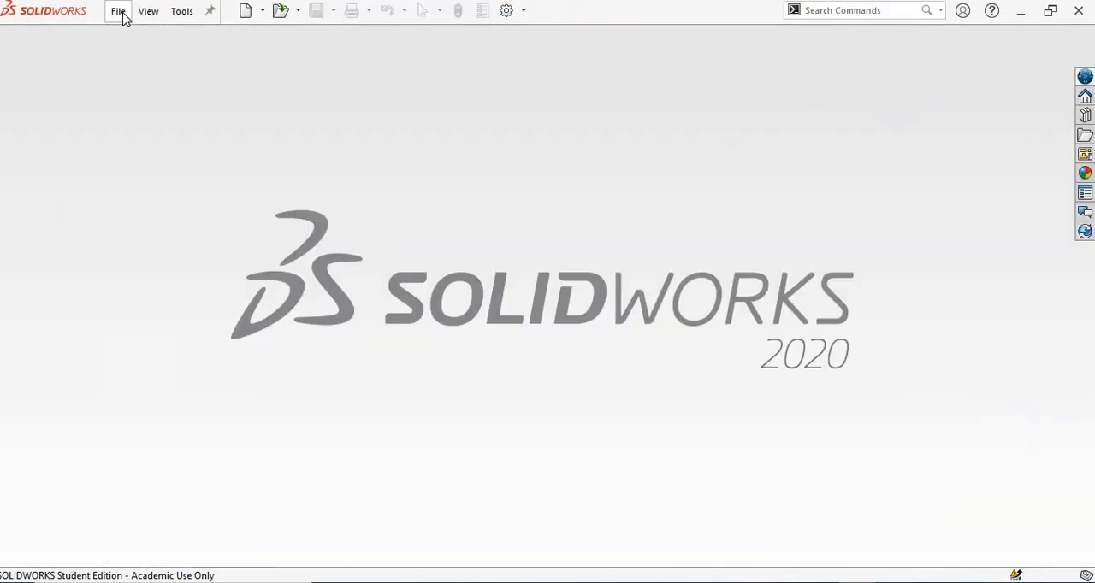
Create a new part document.
click(124, 16)
click(145, 38)
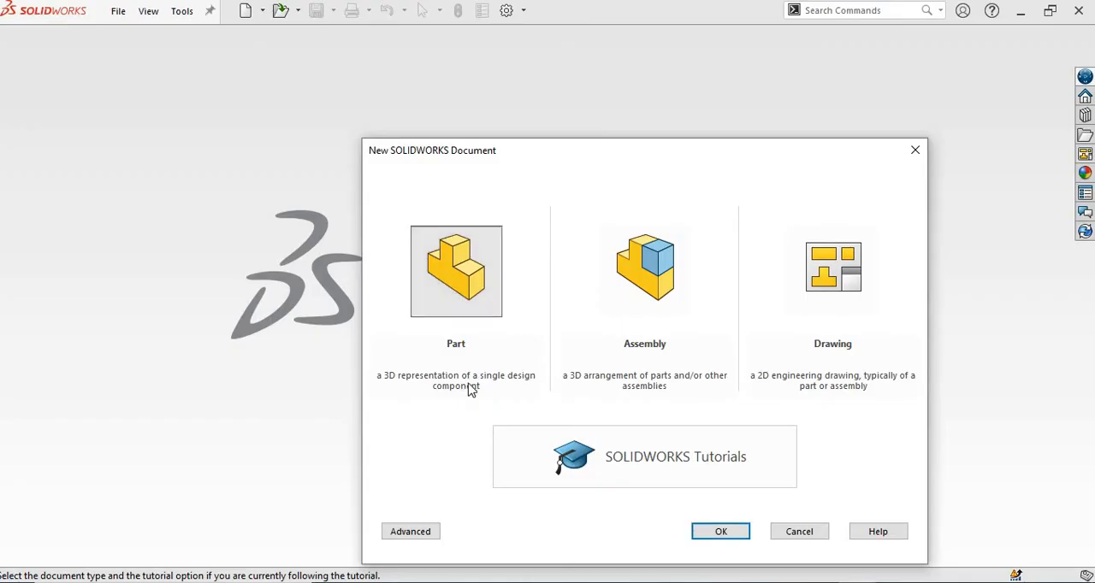
click(708, 537)
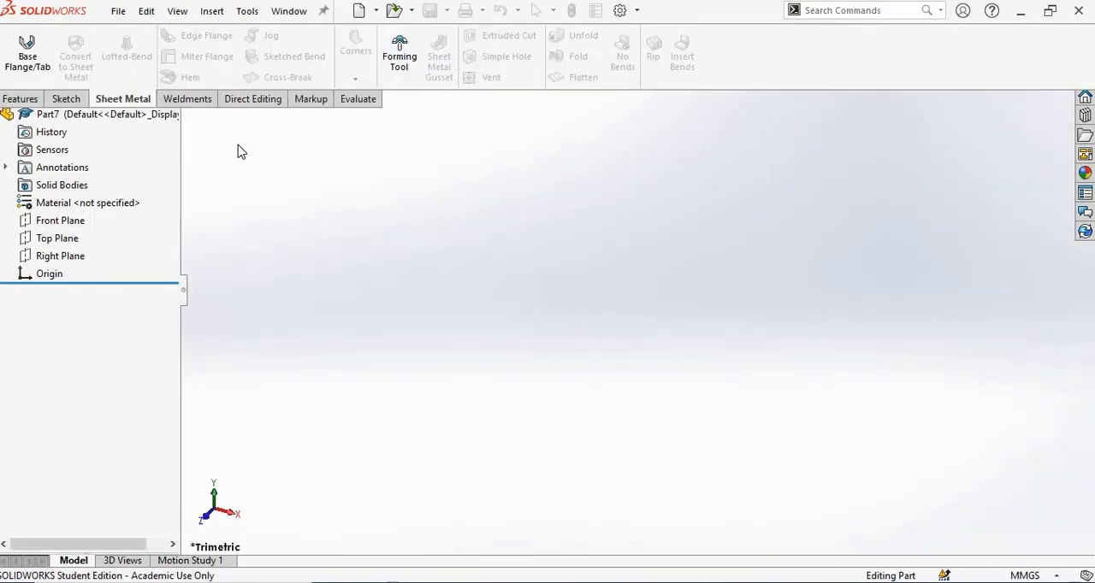
Assign Titanium from the Other Metals category as the part's material.
right_click(83, 272)
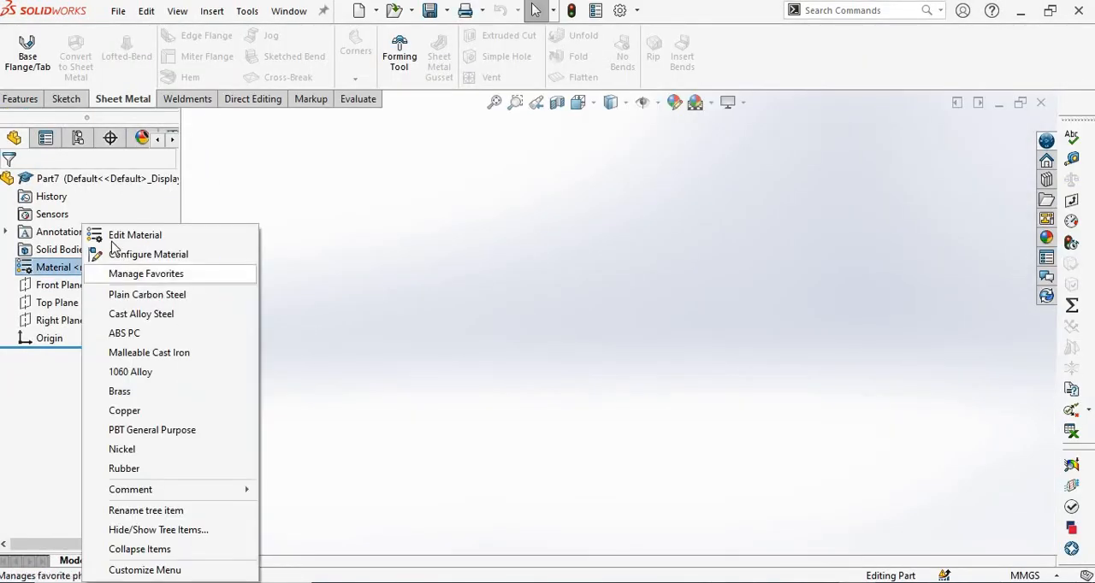
click(119, 239)
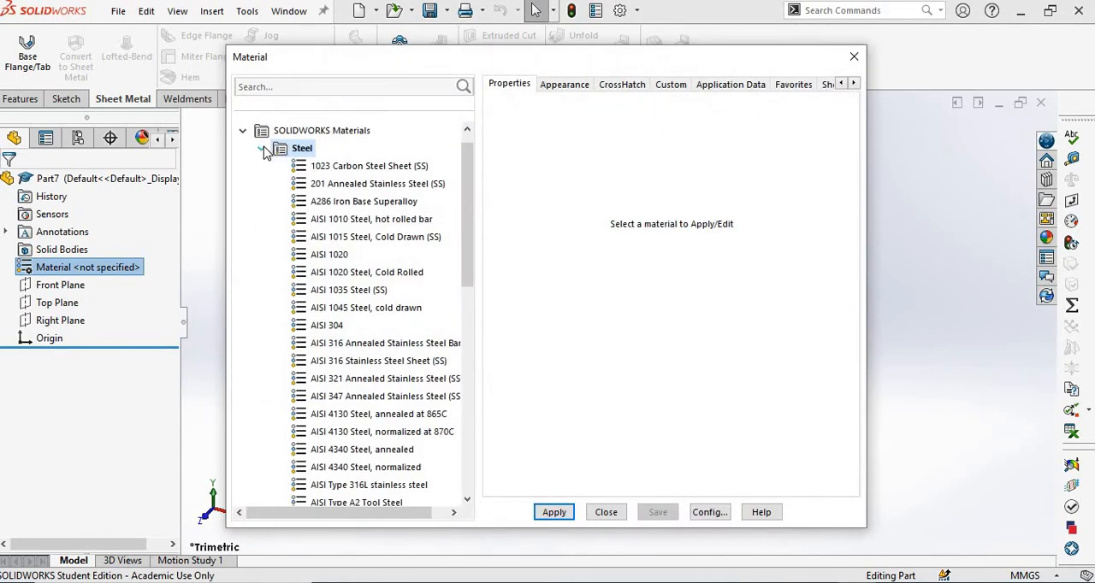
click(261, 166)
double_click(322, 310)
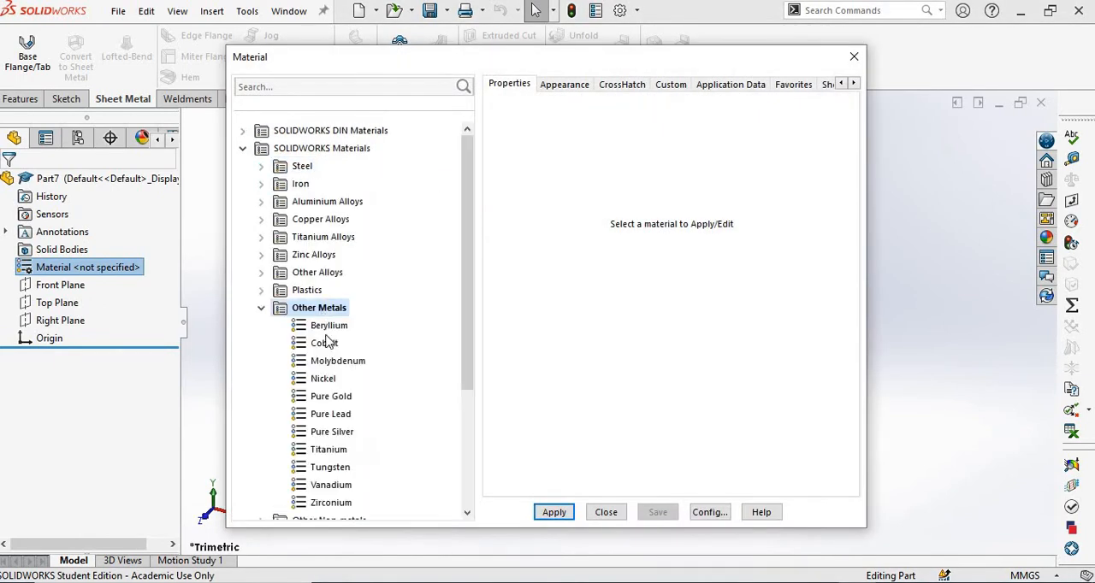
click(329, 452)
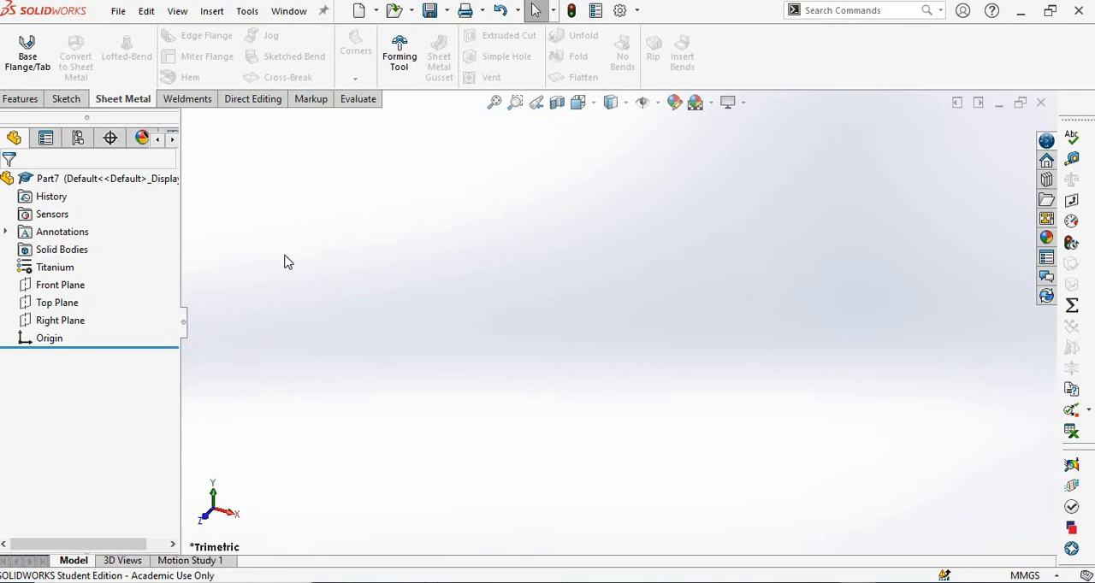
Sketch a circle about 59 mm in diameter centred on the origin of the Top Plane.
click(70, 304)
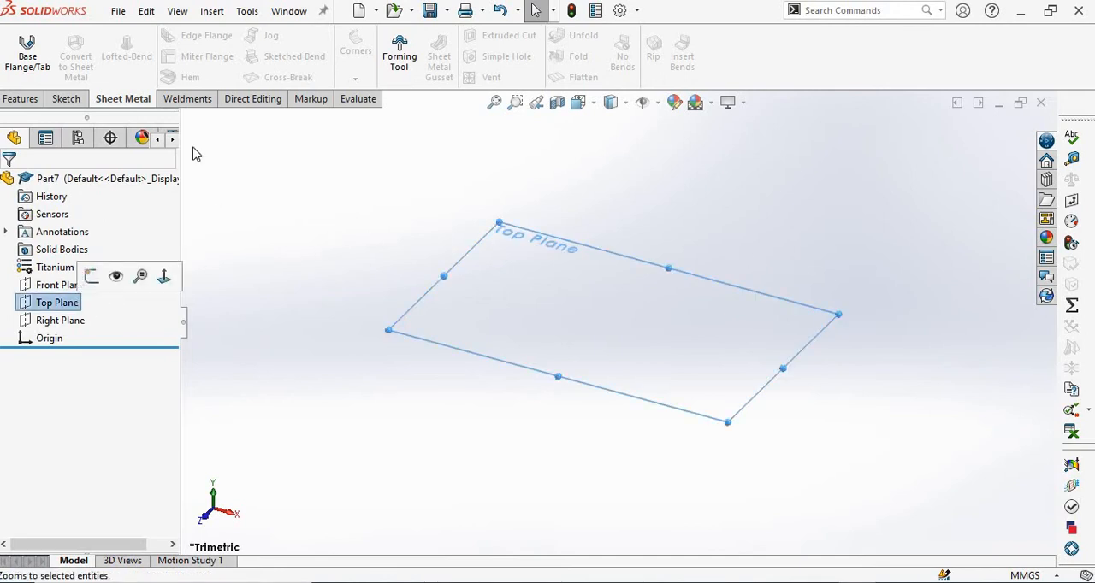
click(67, 99)
click(18, 52)
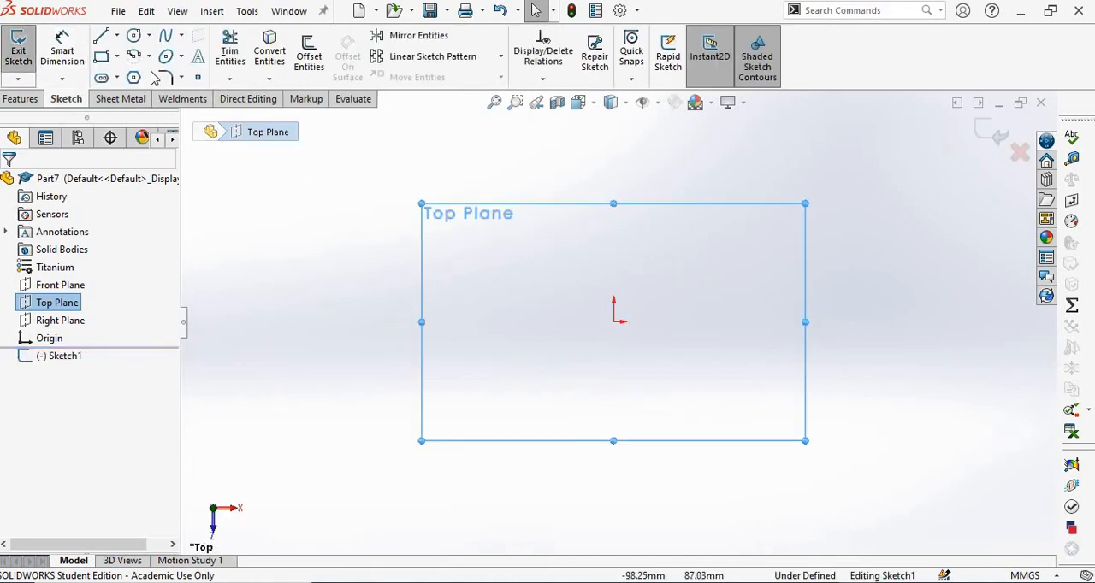
click(134, 35)
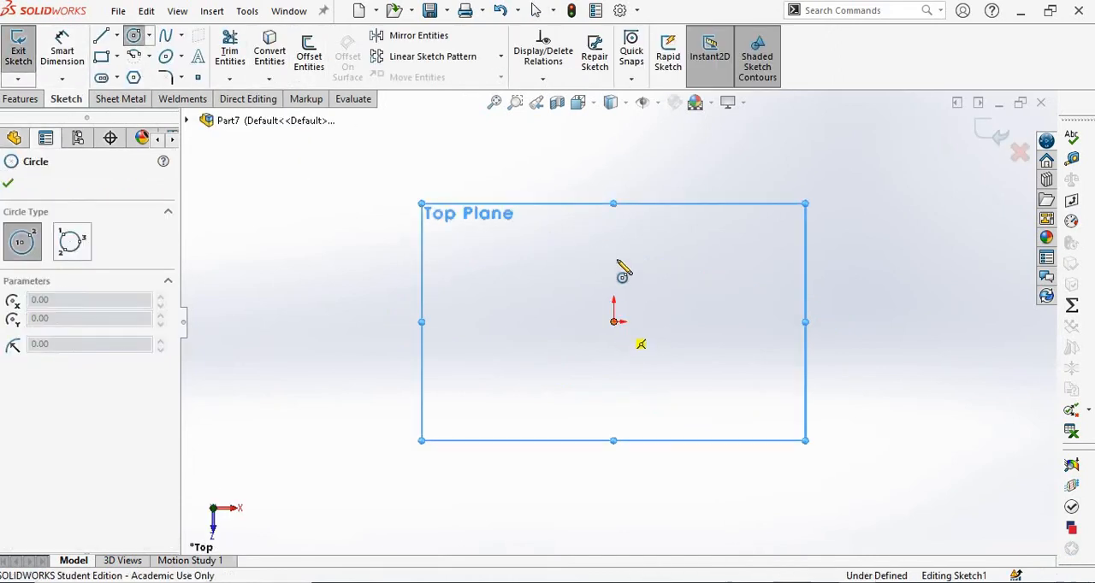
click(614, 321)
click(642, 275)
key(Escape)
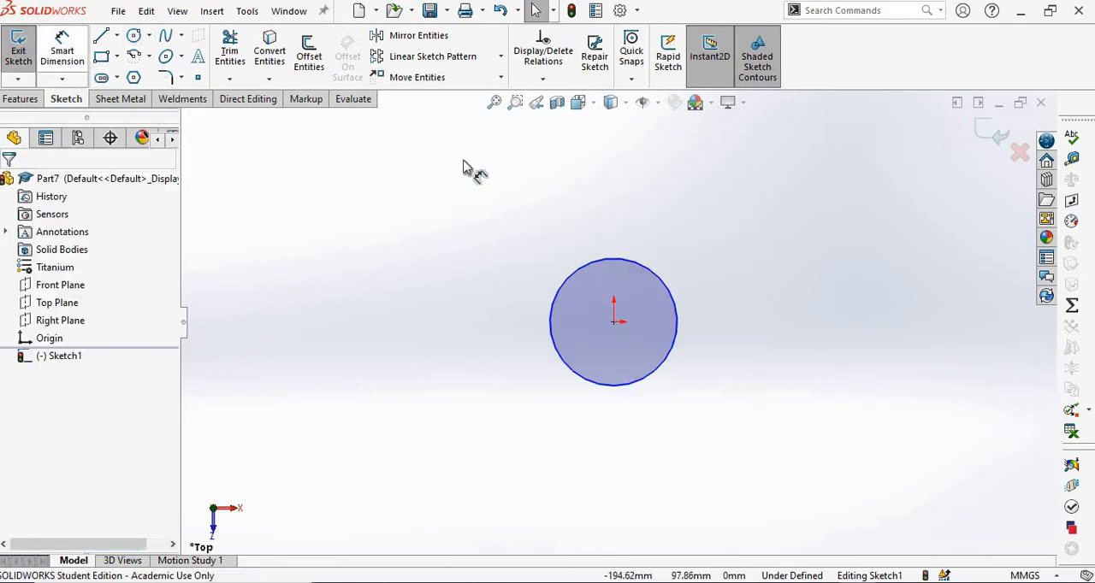
Dimension the circle's diameter and set it to 10 mm.
click(614, 259)
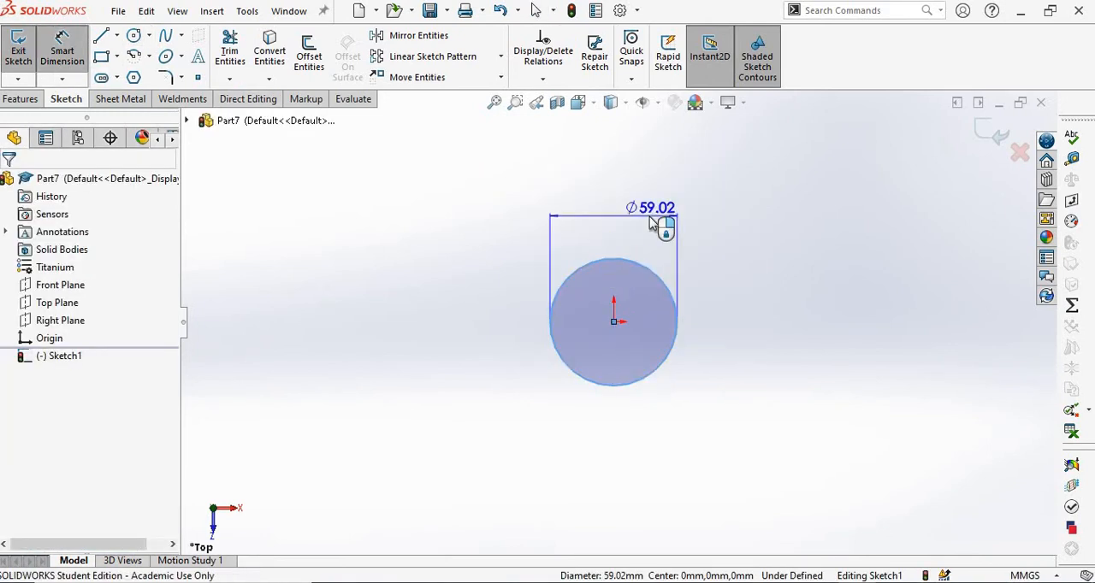
click(652, 224)
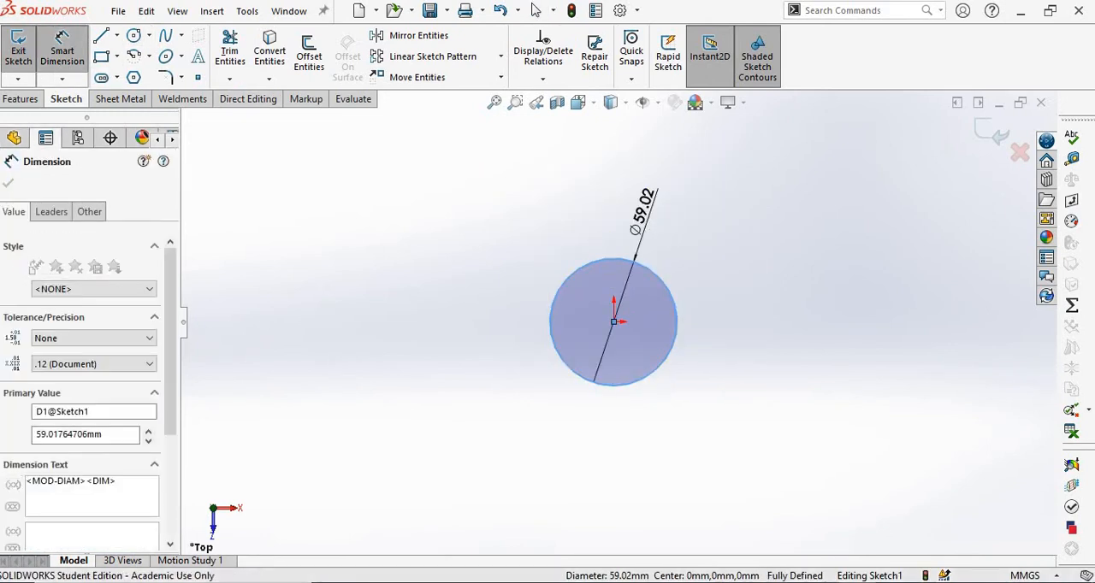
text(10)
key(Return)
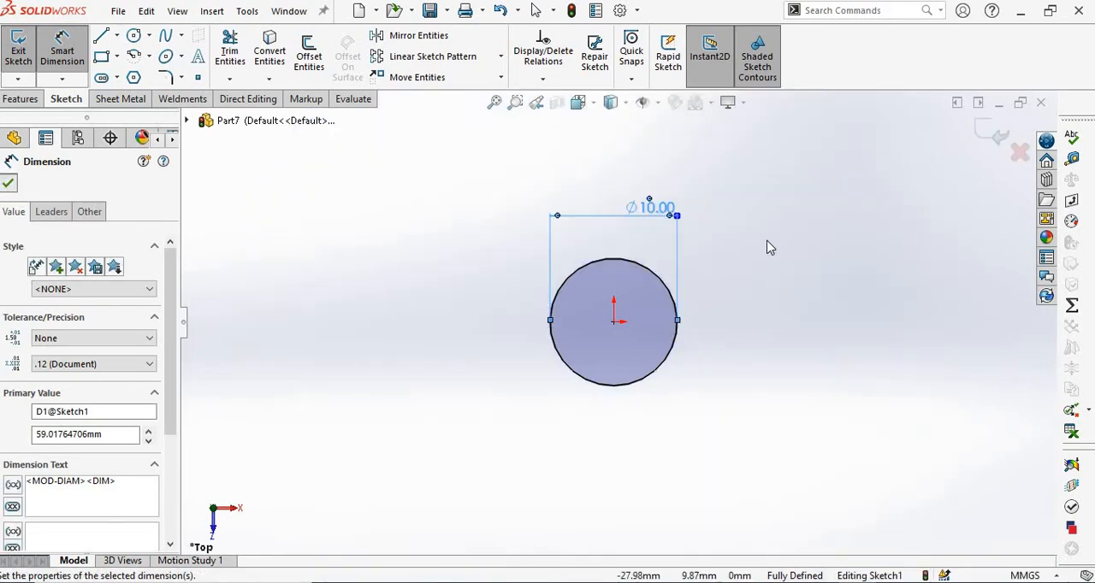
key(Escape)
Extrude the circle as a blind boss with a depth of 5 mm.
mouse_move(758, 272)
middle_down()
mouse_move(764, 195)
mouse_move(953, 158)
middle_up()
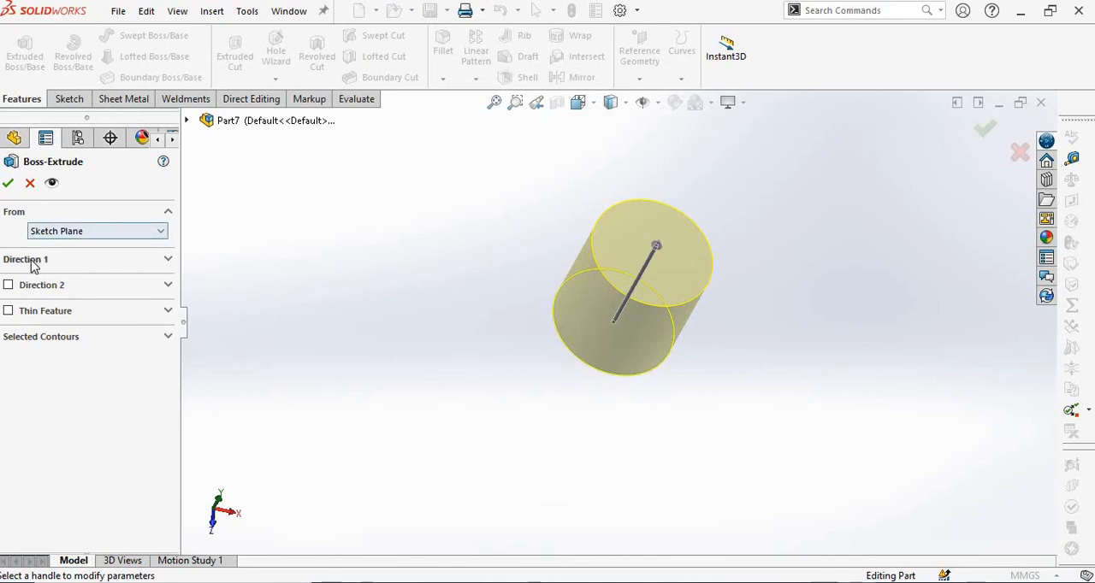
click(45, 260)
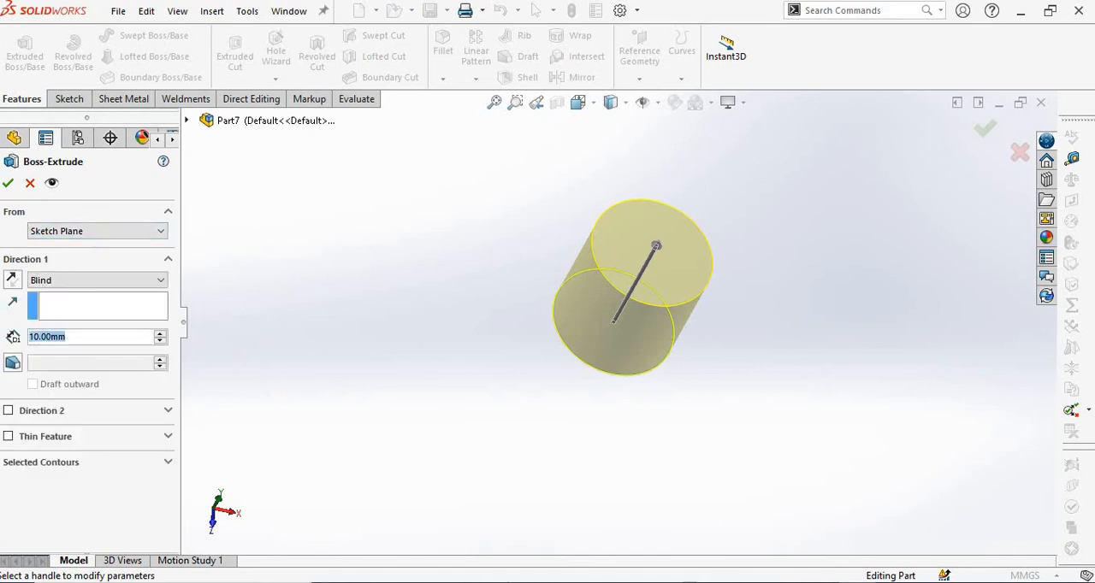
text(5)
key(Return)
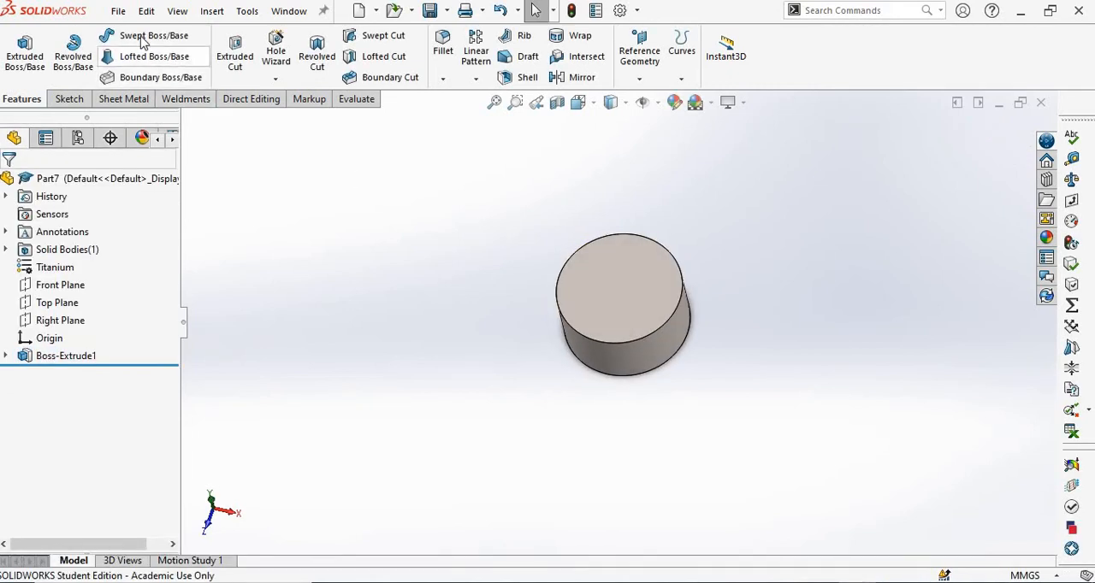
Save the part as pin in the Problem 01 folder.
click(116, 10)
click(176, 211)
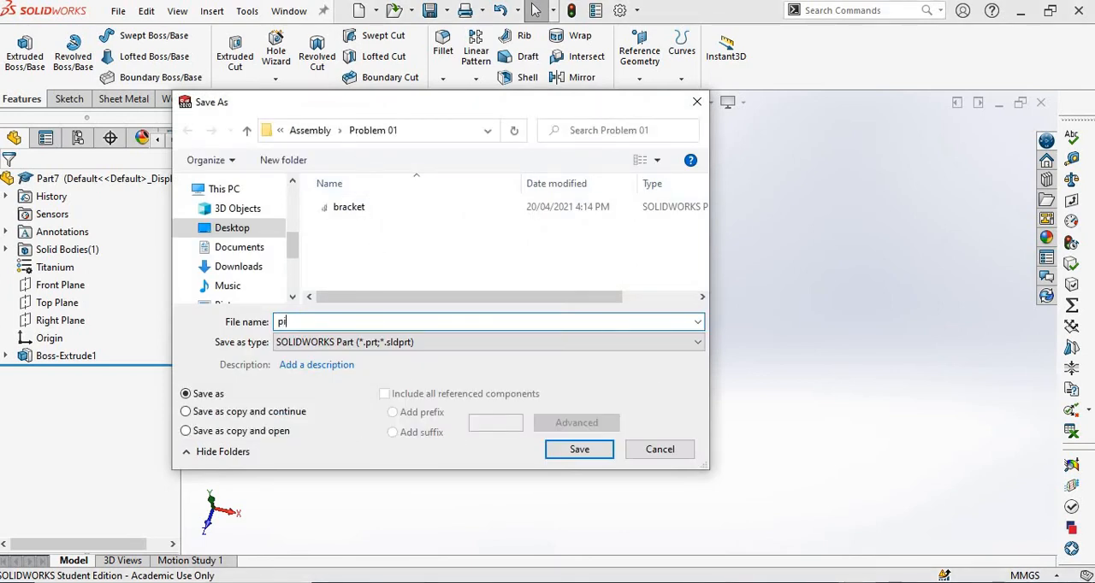
text(pin)
key(Return)
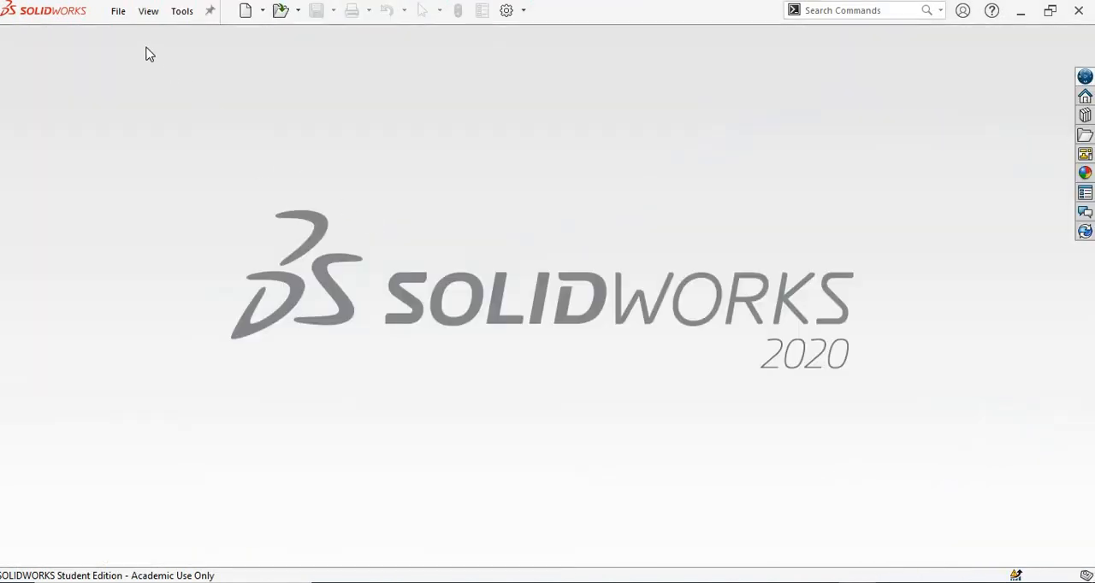
Create a new assembly document and place the bracket part from the Problem 01 folder as its first component.
click(118, 12)
click(135, 37)
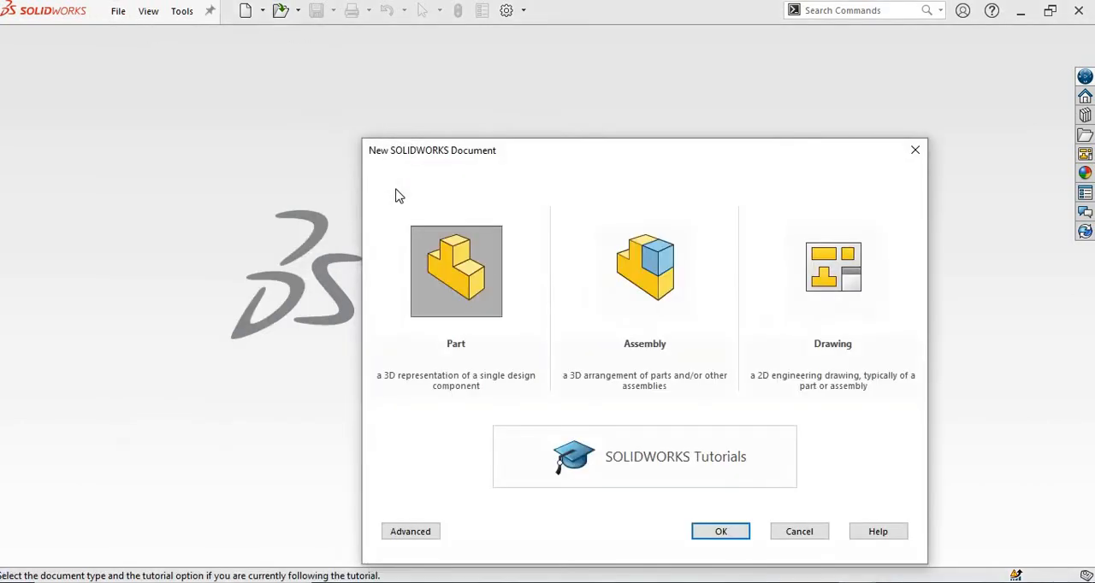
click(655, 272)
click(718, 531)
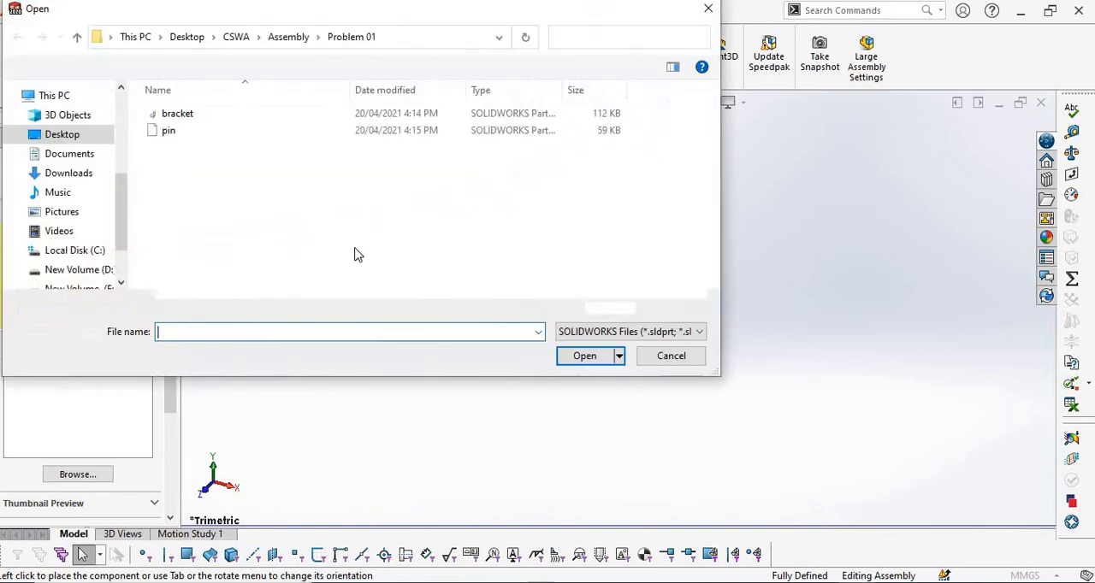
click(182, 113)
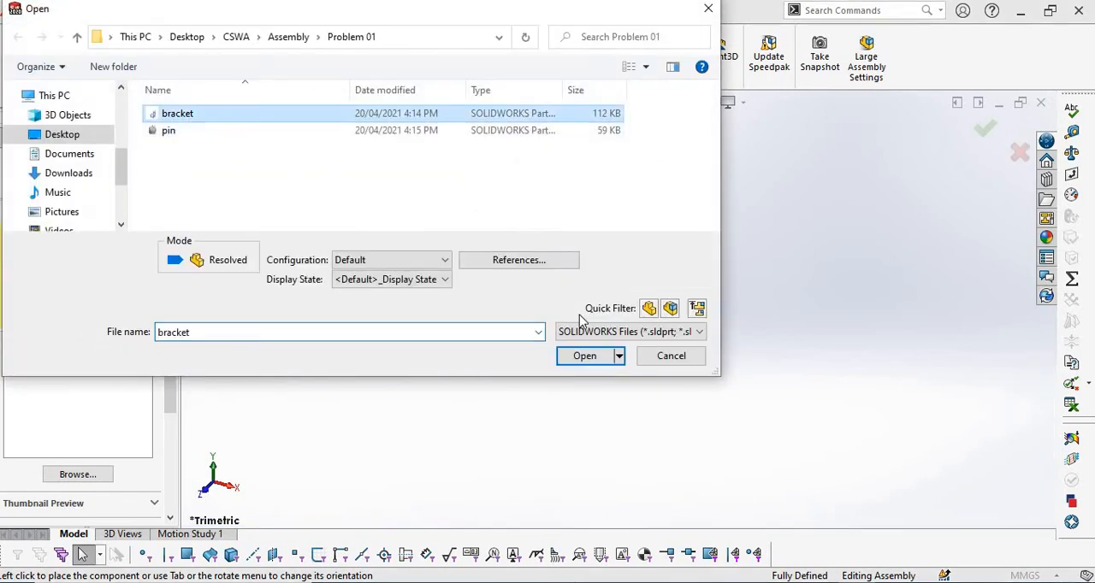
click(590, 357)
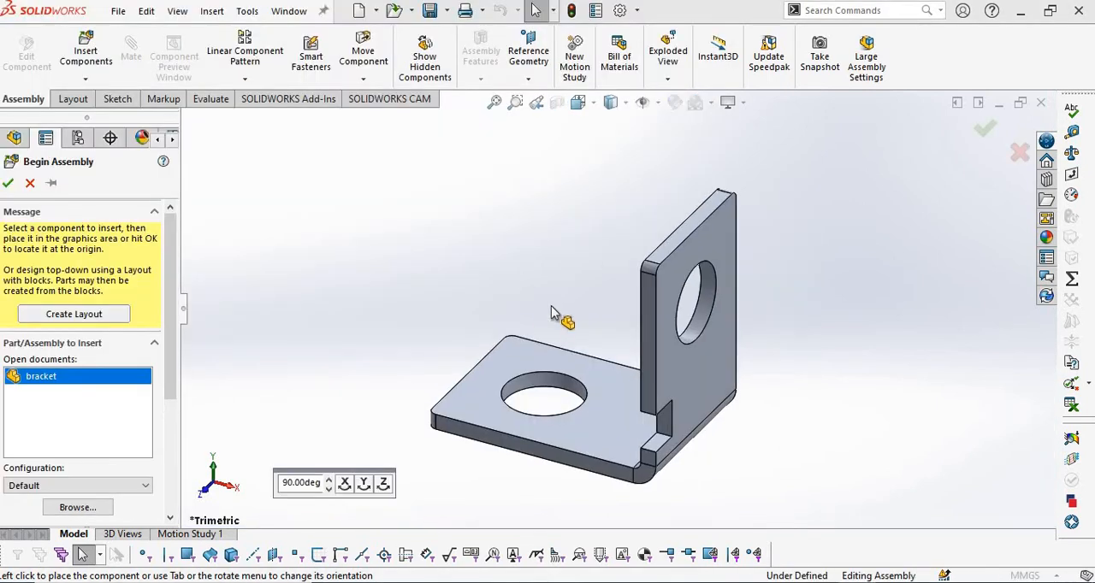
click(535, 313)
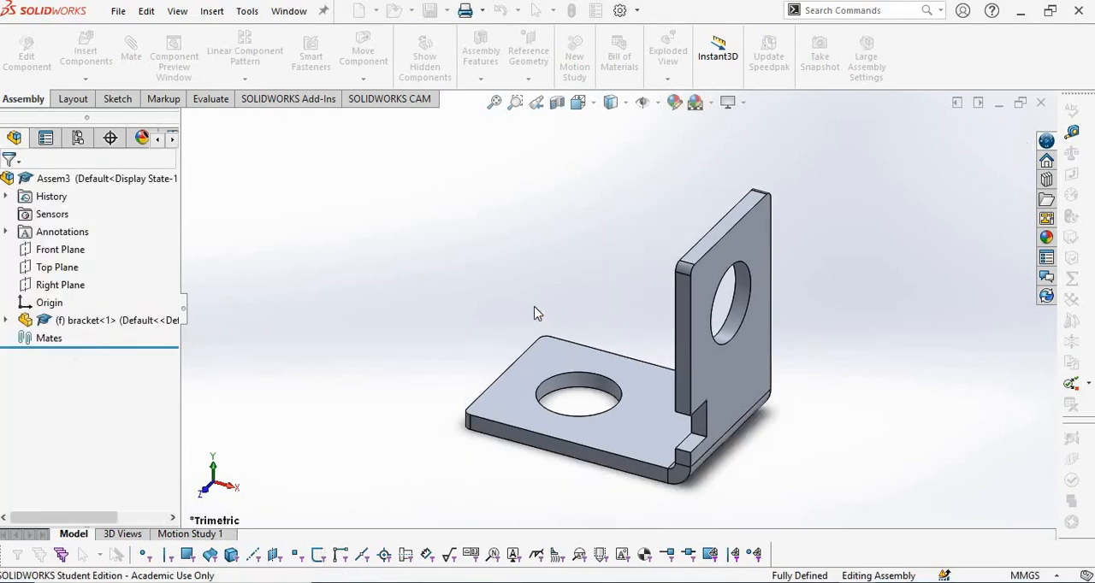
middle_drag(389, 417, 655, 425)
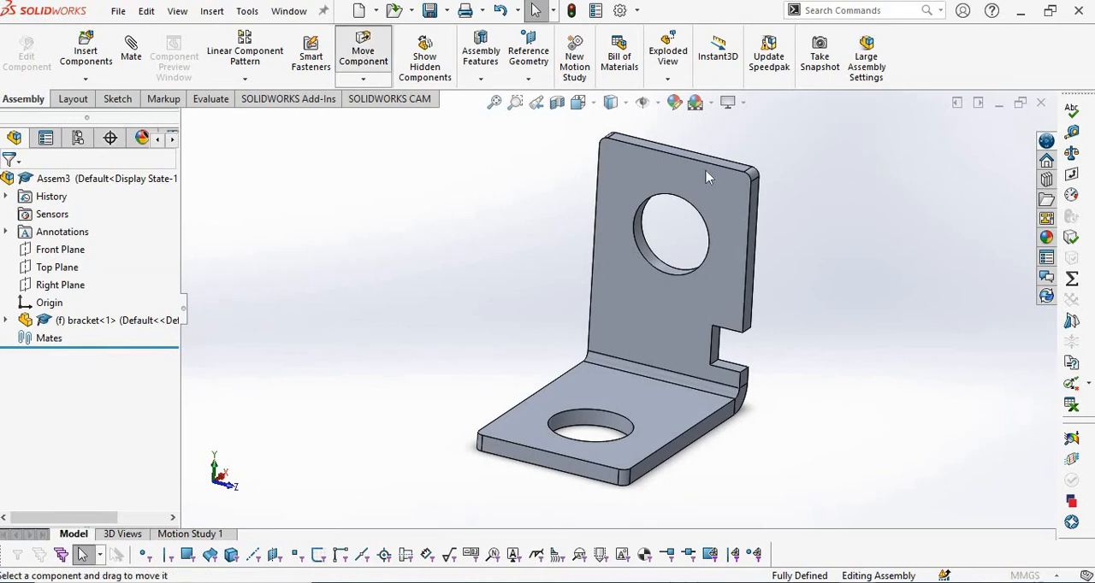
click(364, 60)
drag(673, 186, 667, 188)
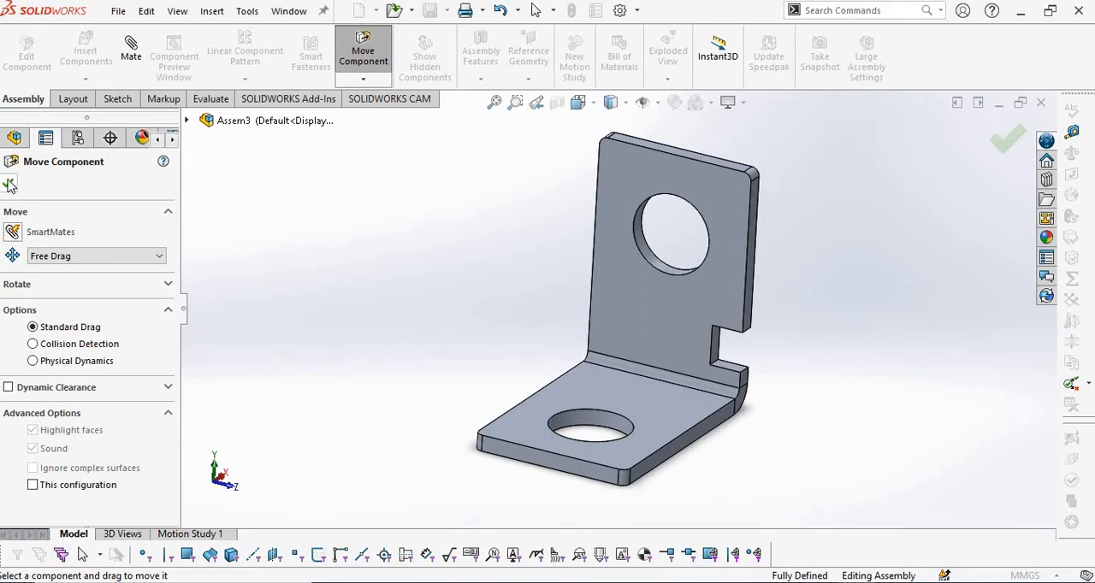
key(Escape)
scroll(485, 281, up, 1)
middle_drag(469, 264, 463, 286)
Check the Question 4 drawing in PDF Annotator and insert the pin part beside the bracket's upright flange.
key(alt+Tab)
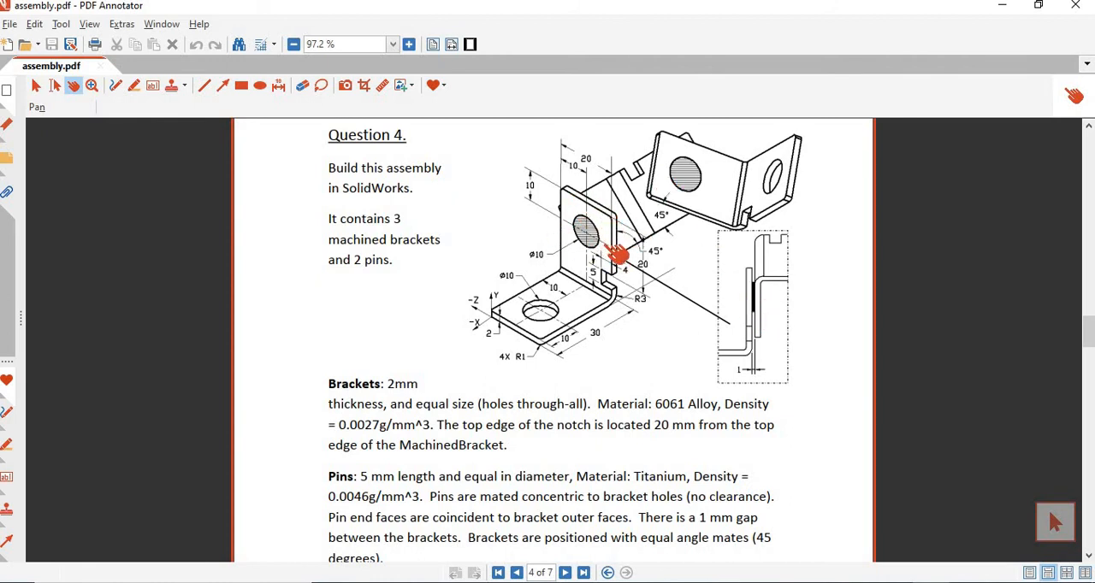
key(alt+Tab)
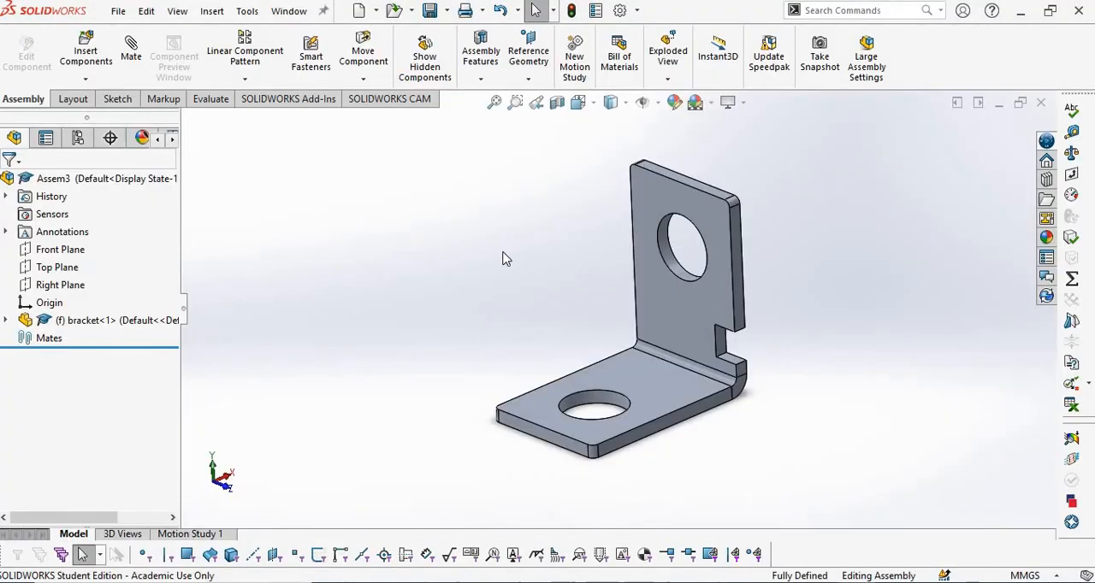
click(85, 51)
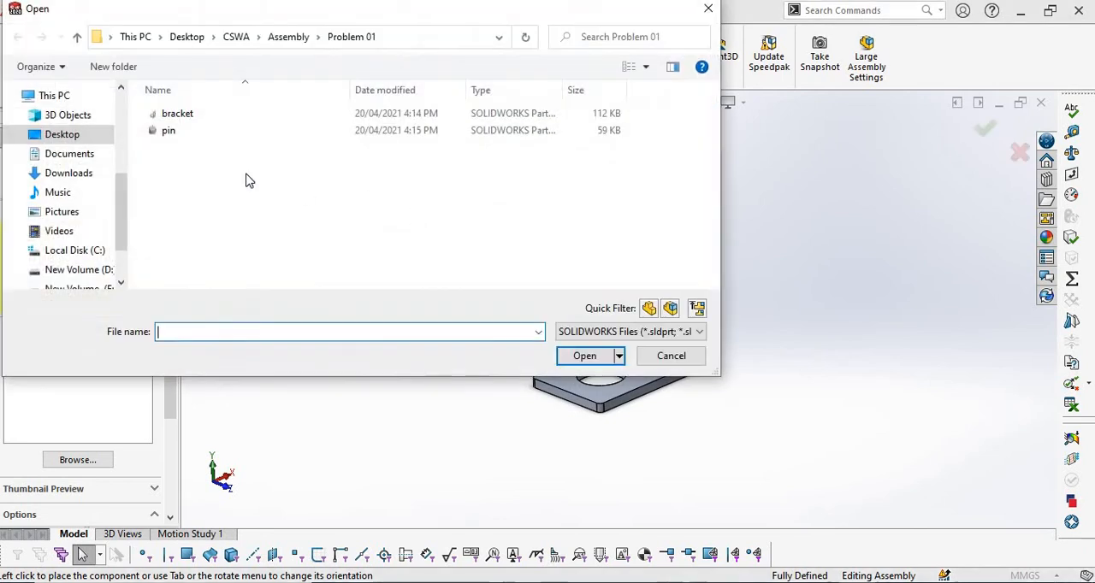
click(168, 130)
click(585, 355)
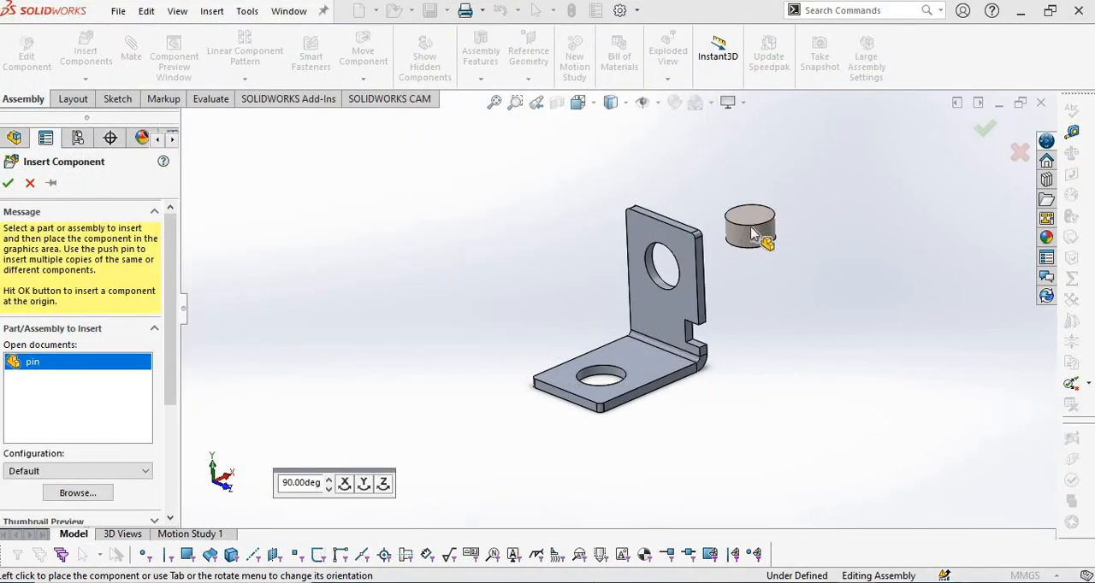
click(731, 237)
Mate the pin's cylindrical face concentric to the hole in the bracket's upright flange.
scroll(705, 291, down, 5)
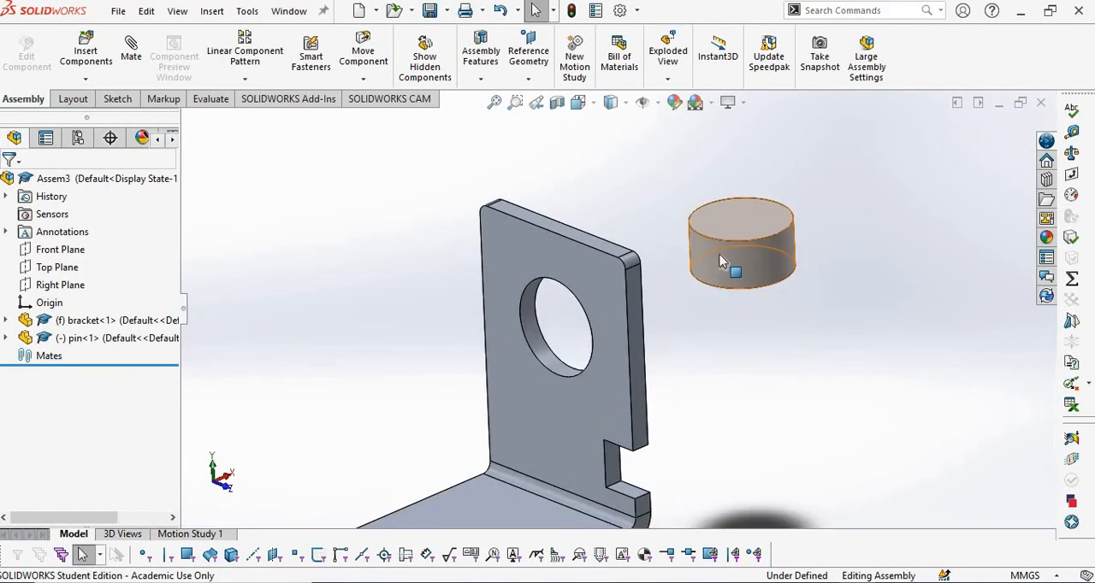
click(723, 263)
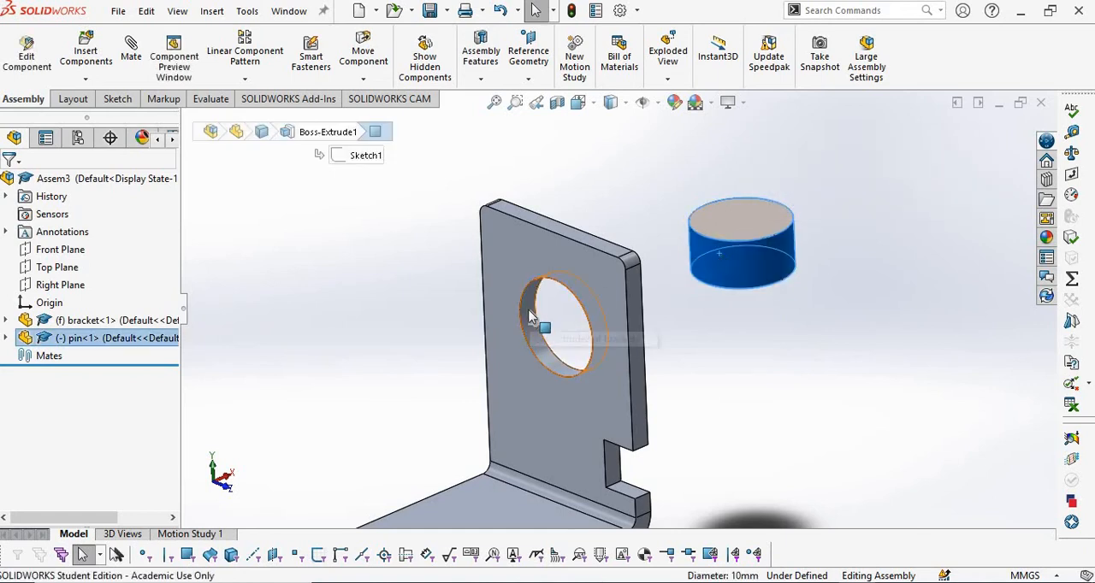
click(605, 177)
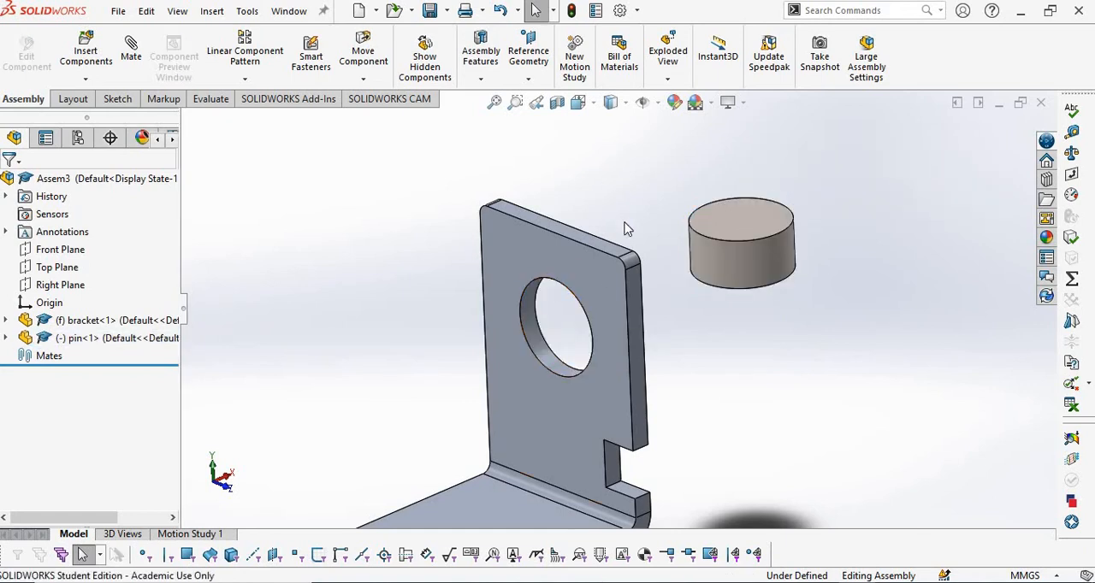
click(758, 275)
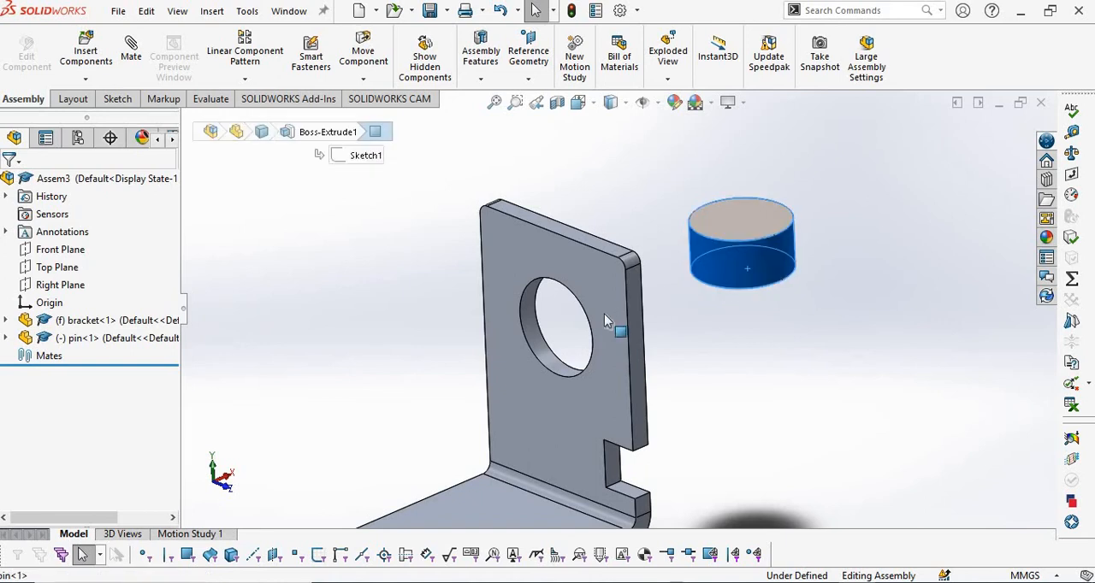
ctrl+click(527, 324)
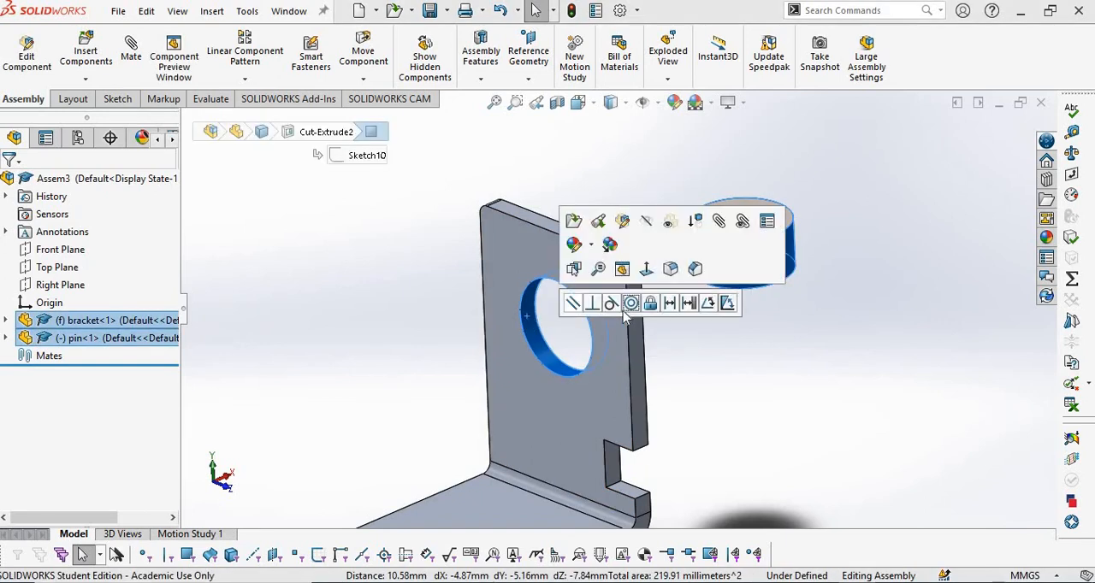
click(630, 303)
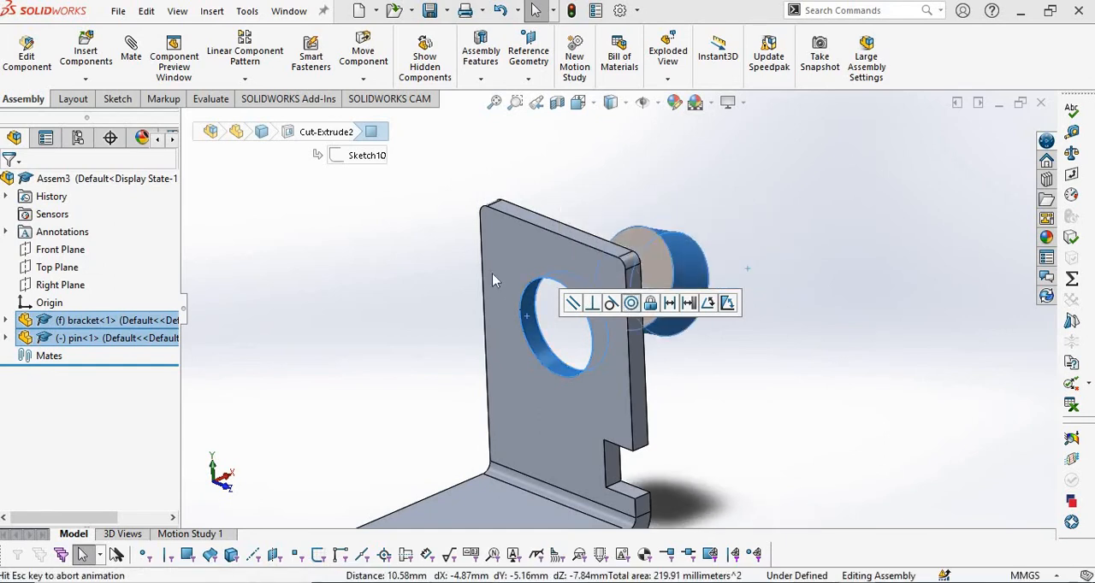
click(412, 340)
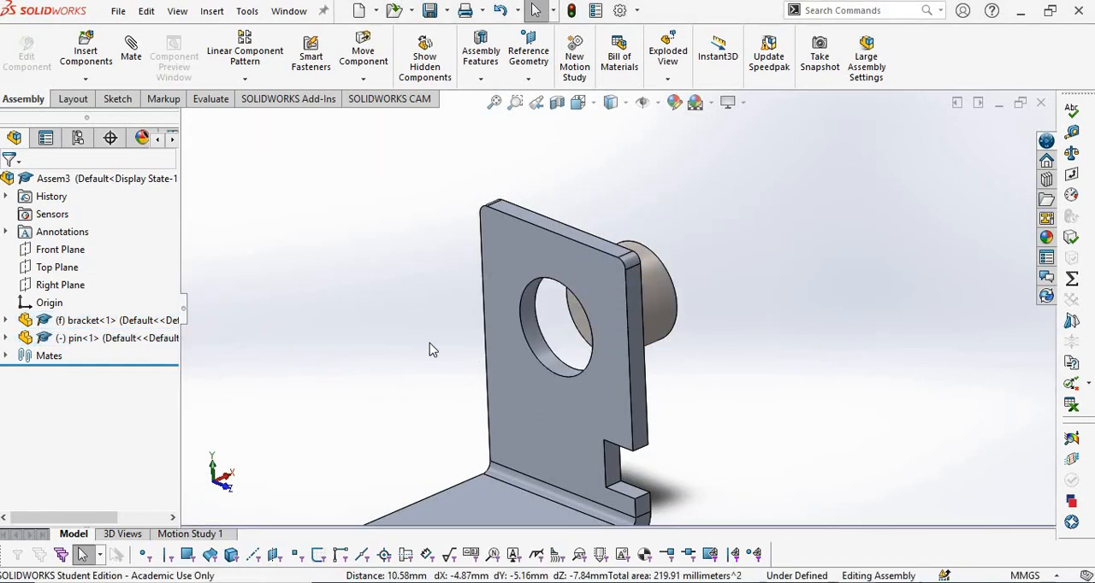
Mate the pin's end face coincident to the outer face of the bracket's upright flange.
middle_drag(429, 343, 444, 341)
click(585, 313)
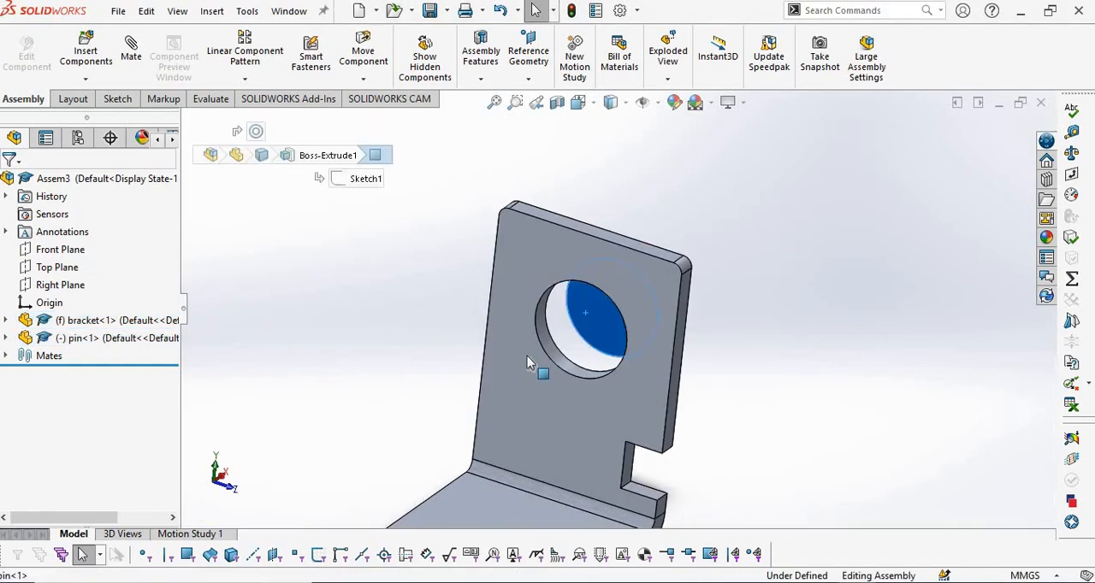
ctrl+click(525, 357)
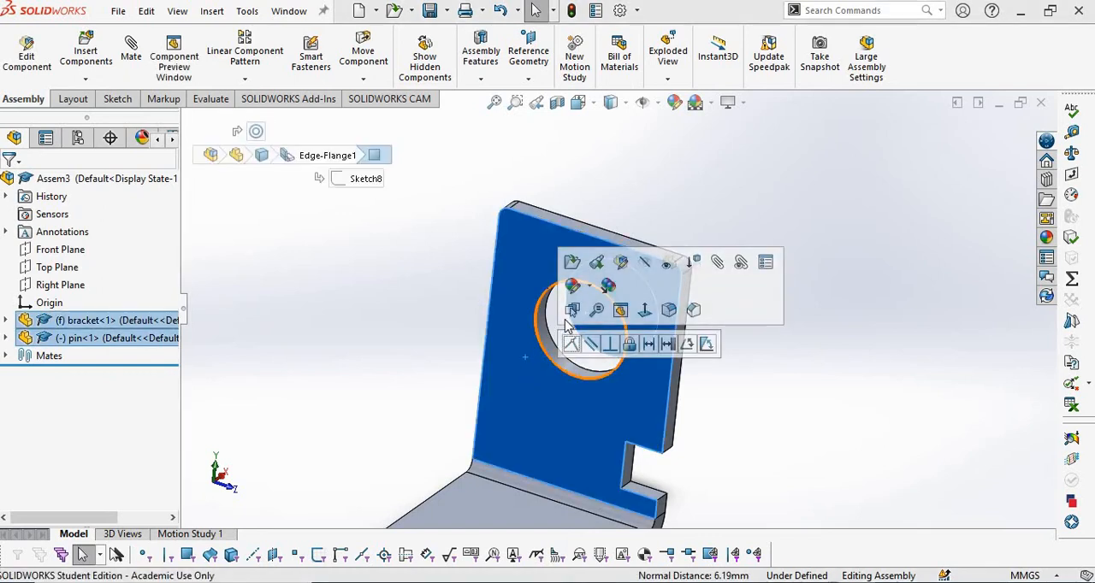
click(572, 345)
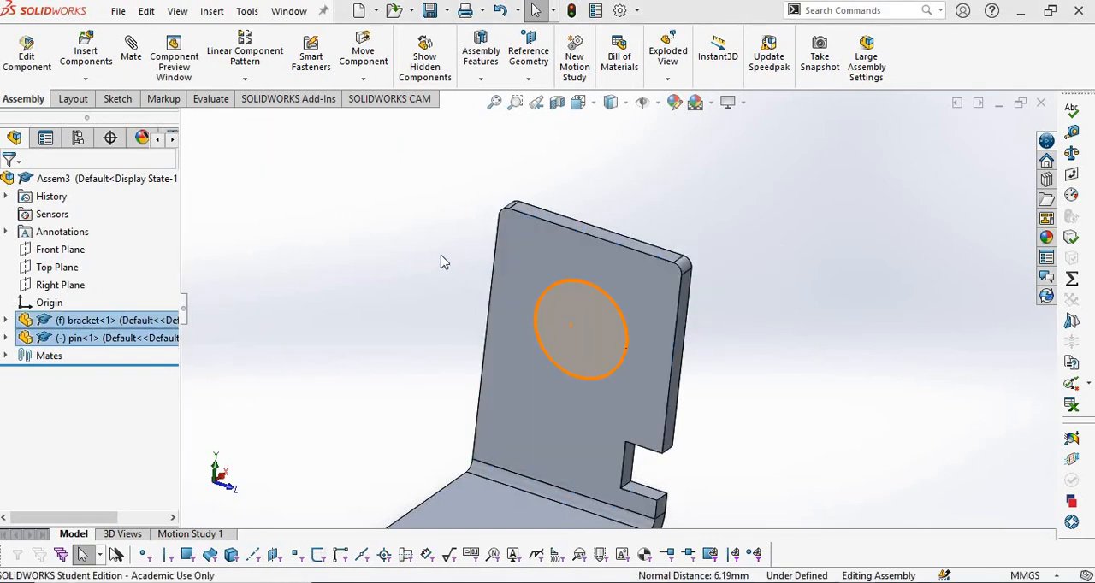
scroll(442, 260, up, 3)
middle_drag(442, 274, 411, 288)
Check the Question 4 drawing in PDF Annotator and place a second copy of the bracket beside the first one.
key(alt+Tab)
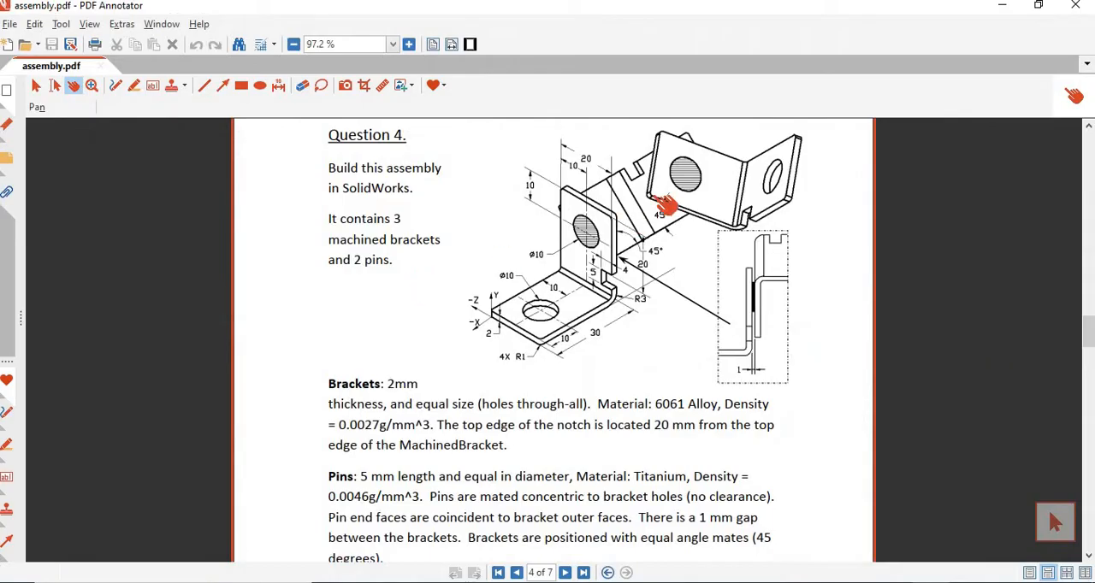
key(alt+Tab)
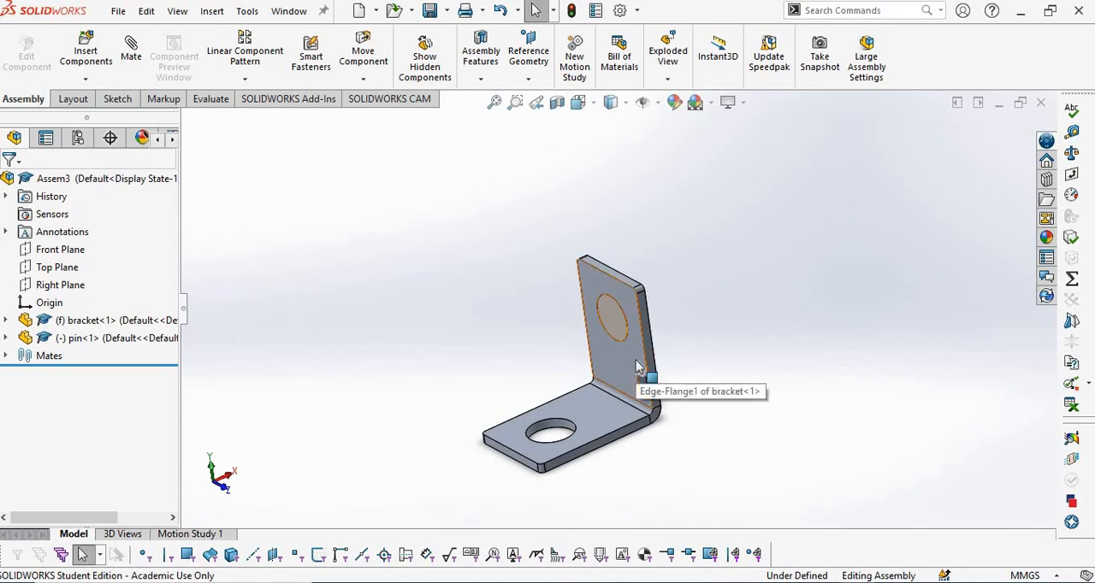
ctrl+drag(635, 366, 819, 274)
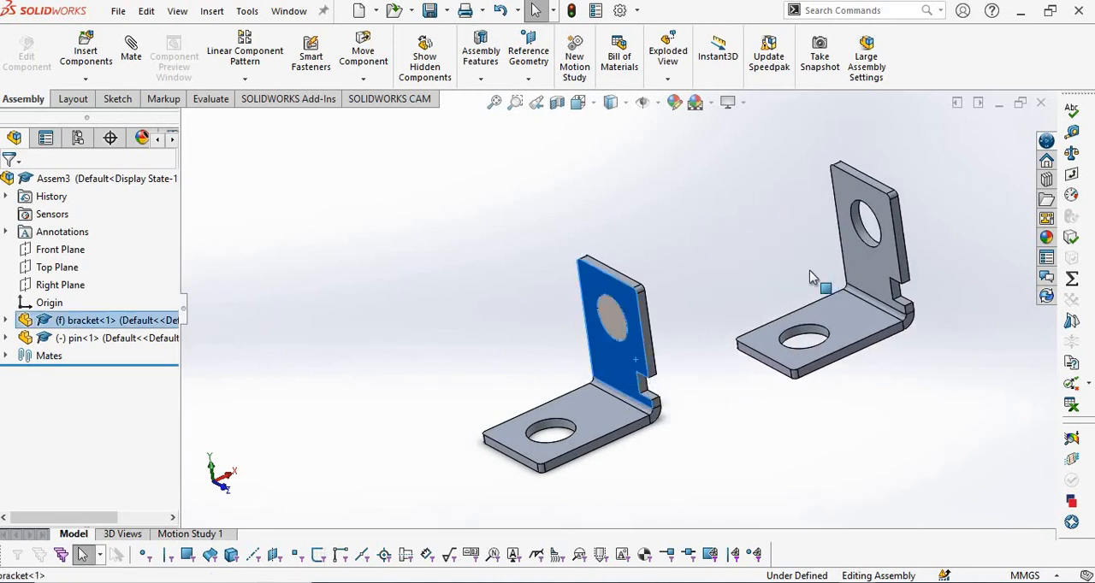
click(462, 234)
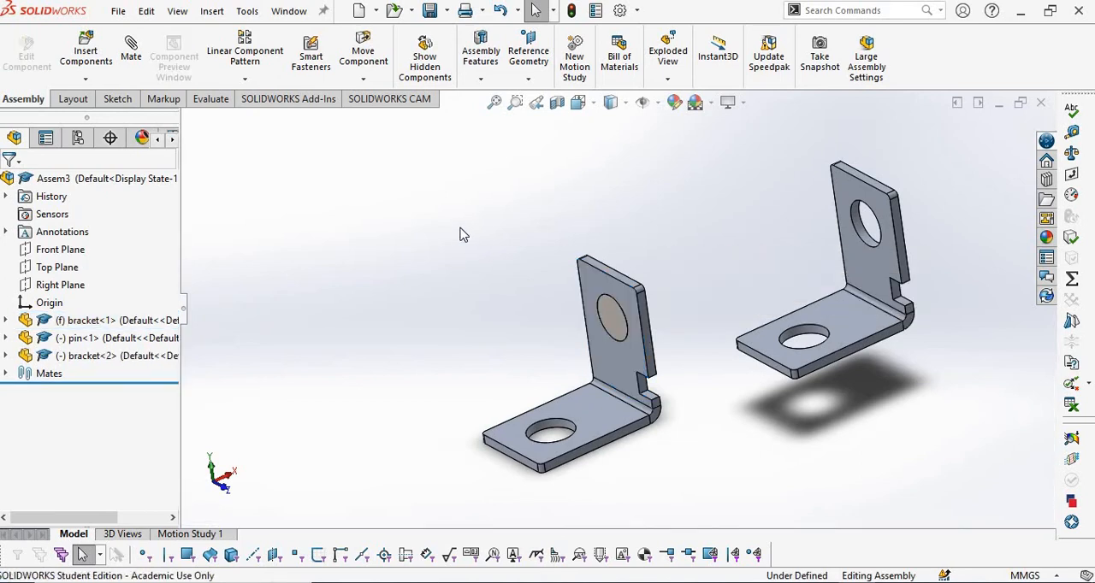
Recheck the drawing in PDF Annotator, then use Rotate Component to turn the second bracket freely so its base flange faces the pin.
key(alt+Tab)
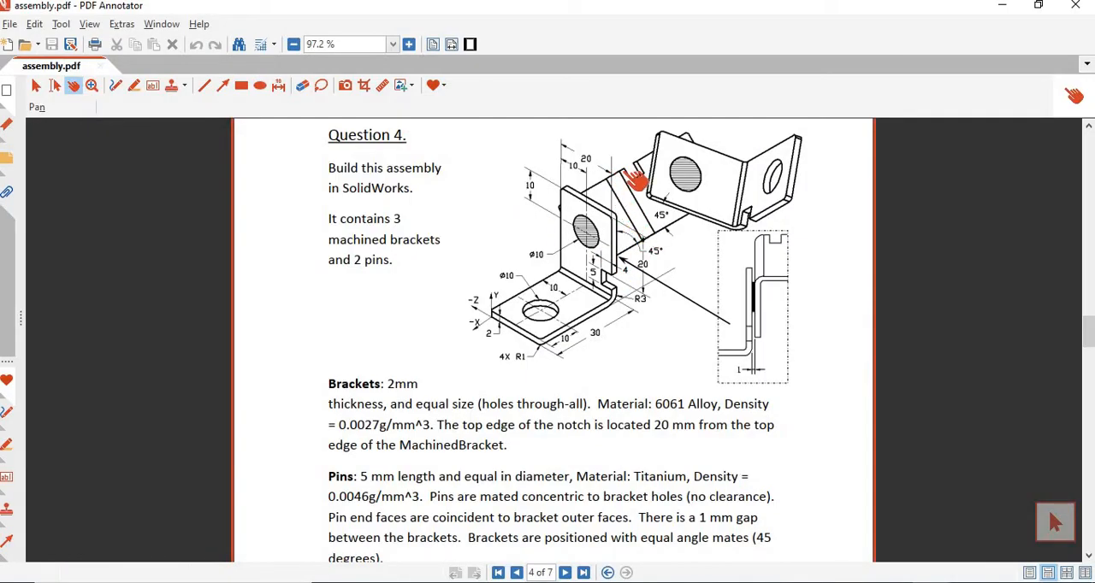
key(alt+Tab)
scroll(770, 325, up, 1)
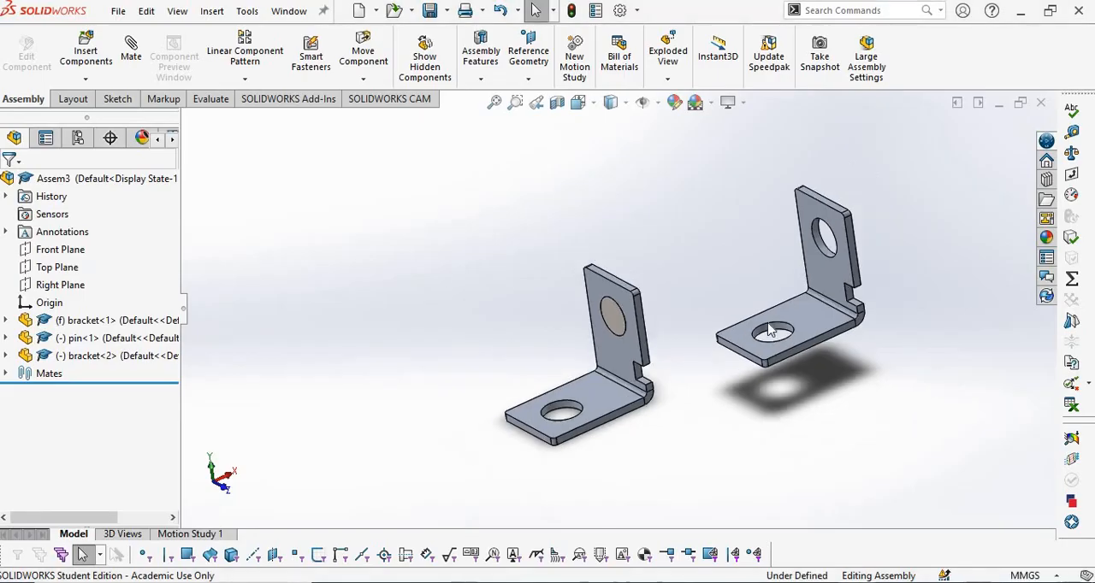
scroll(773, 326, down, 2)
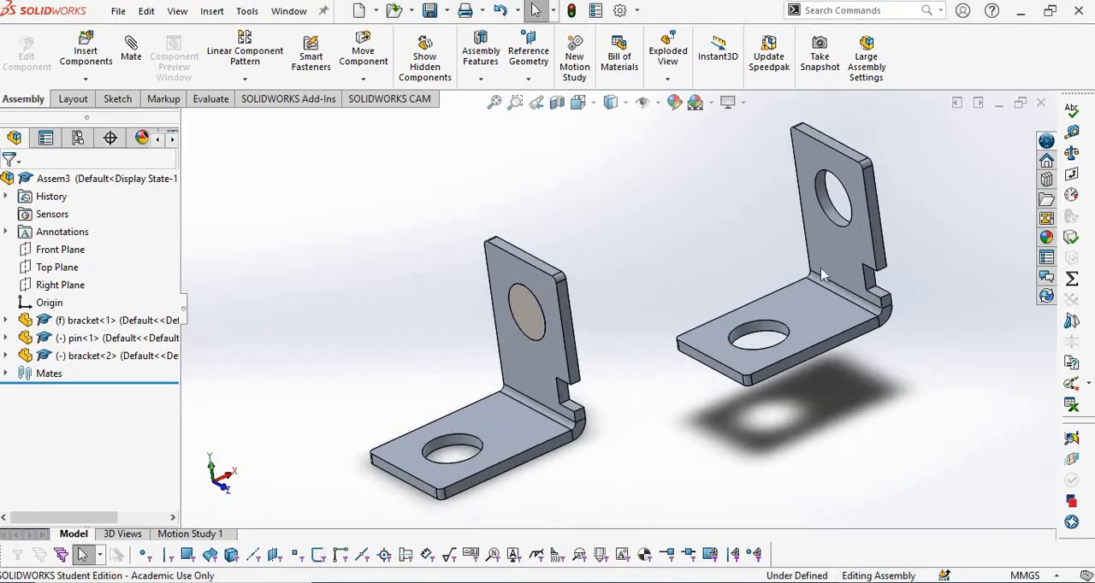
click(363, 79)
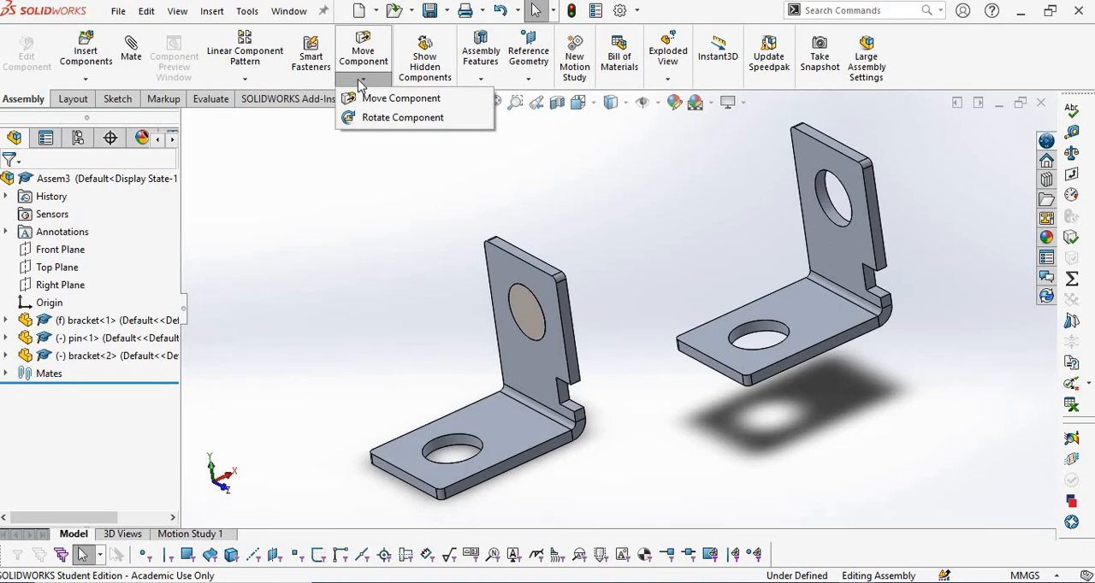
click(393, 117)
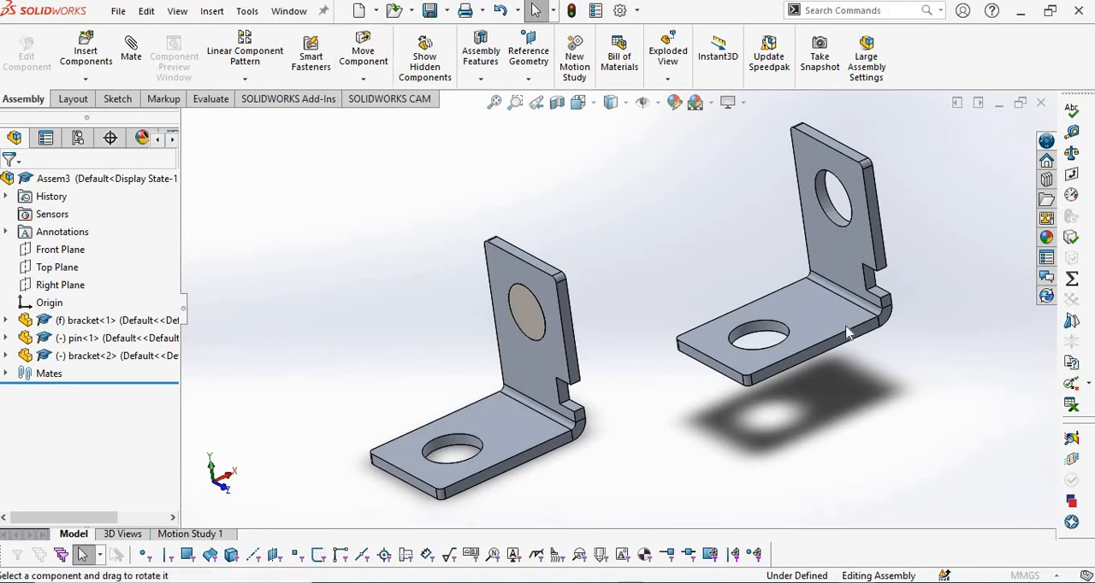
drag(799, 316, 682, 279)
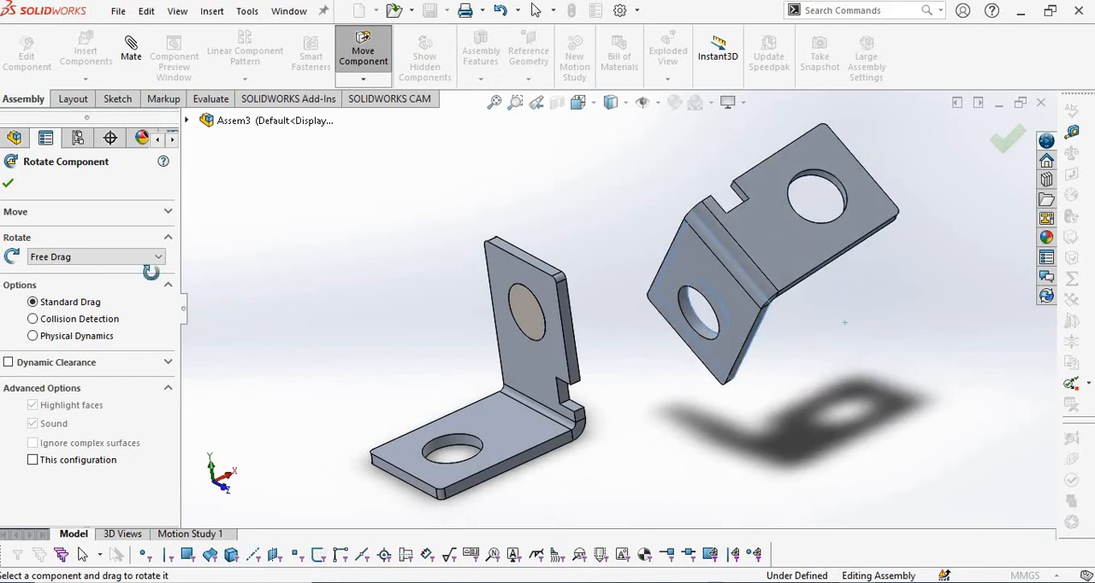
click(8, 185)
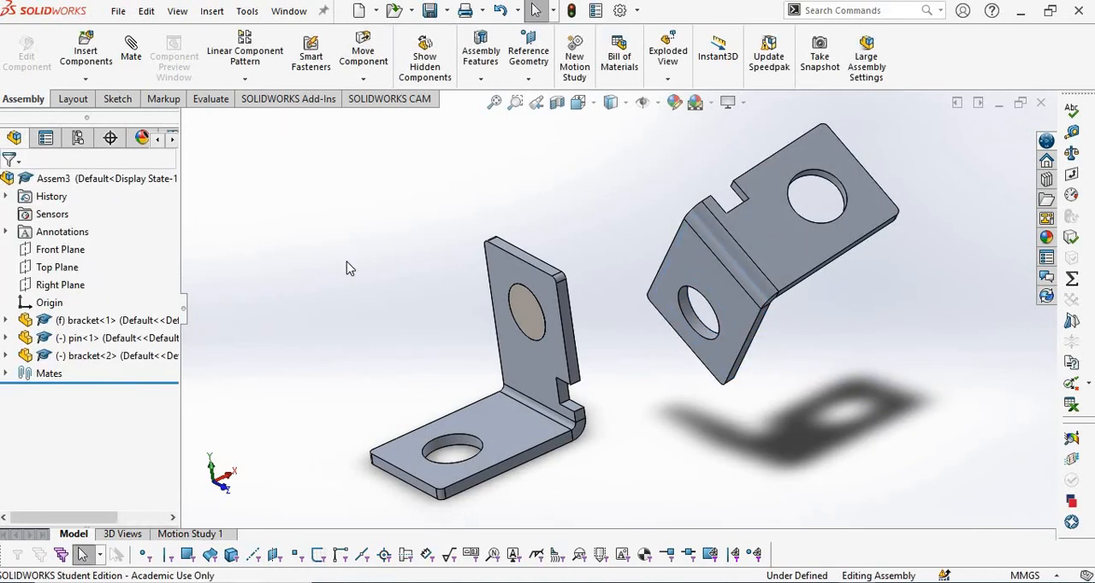
Compare with the PDF Annotator drawing and mate the hole in the second bracket's base flange concentric to the pin's cylindrical face.
key(alt+Tab)
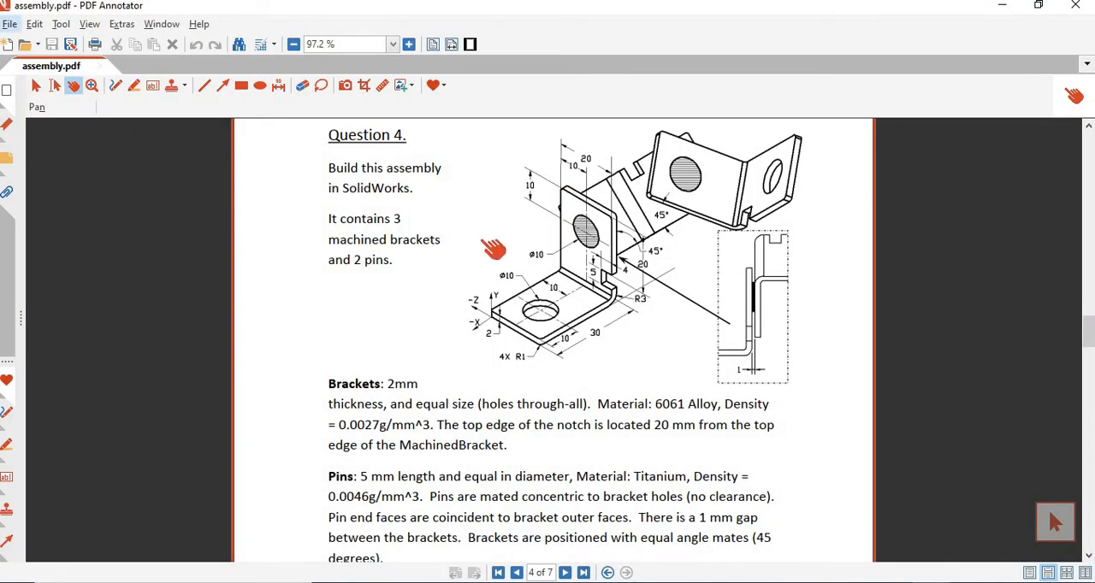
key(alt+Tab)
scroll(675, 313, down, 3)
mouse_move(676, 313)
middle_down()
mouse_move(634, 305)
mouse_move(673, 297)
middle_up()
click(672, 296)
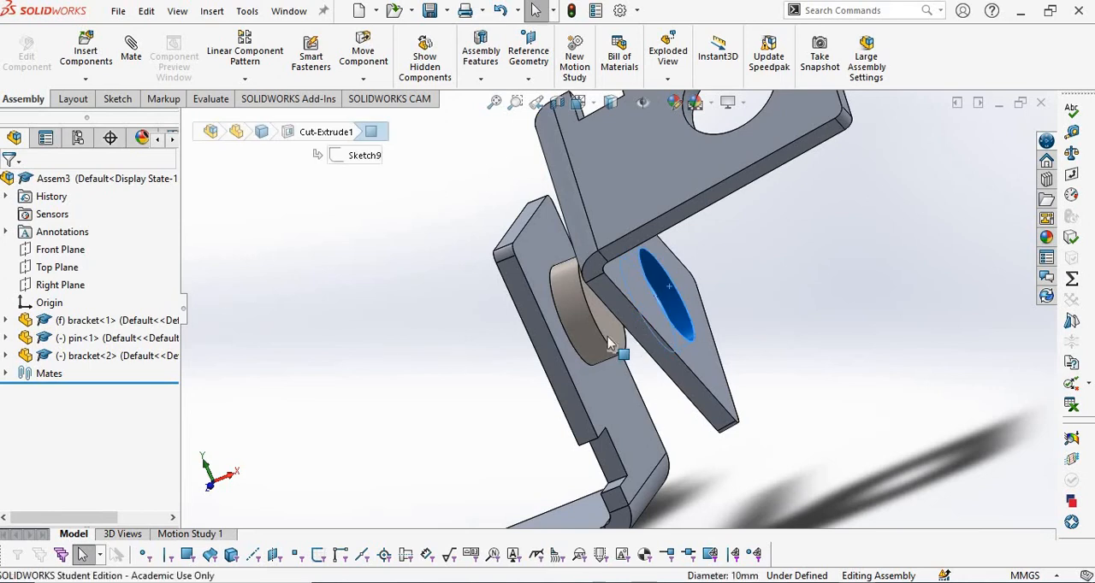
ctrl+click(586, 344)
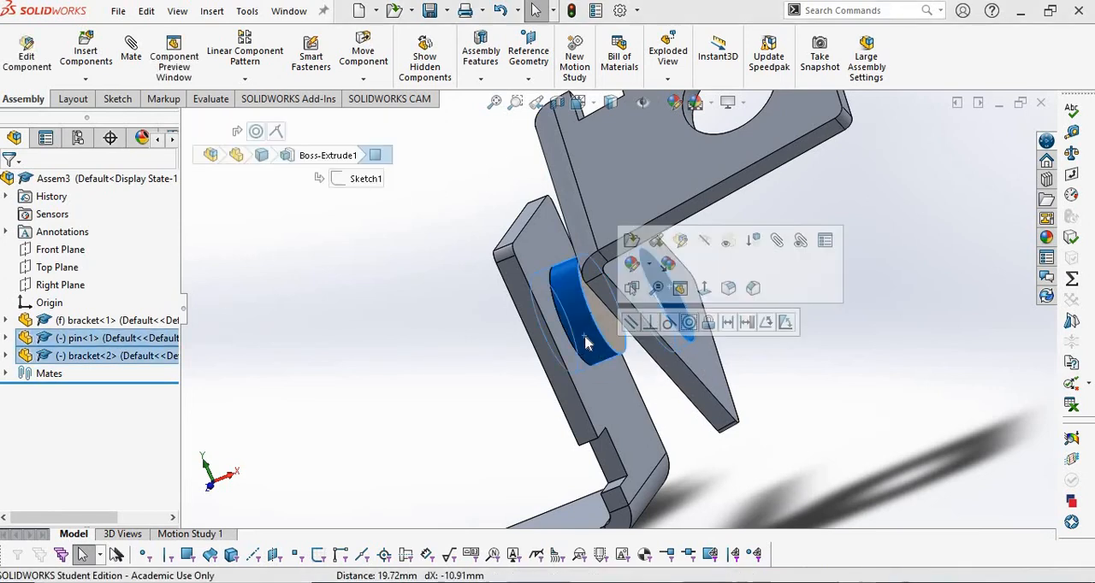
click(691, 324)
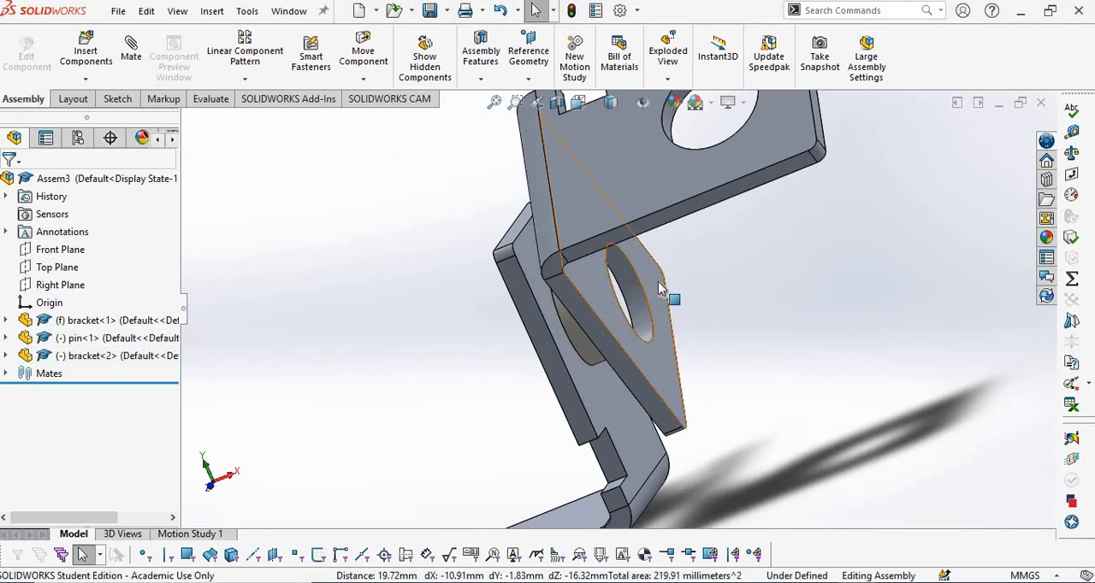
Mate the outer face of the second bracket's base flange coincident to the pin's free end face.
click(657, 344)
middle_drag(708, 336, 619, 313)
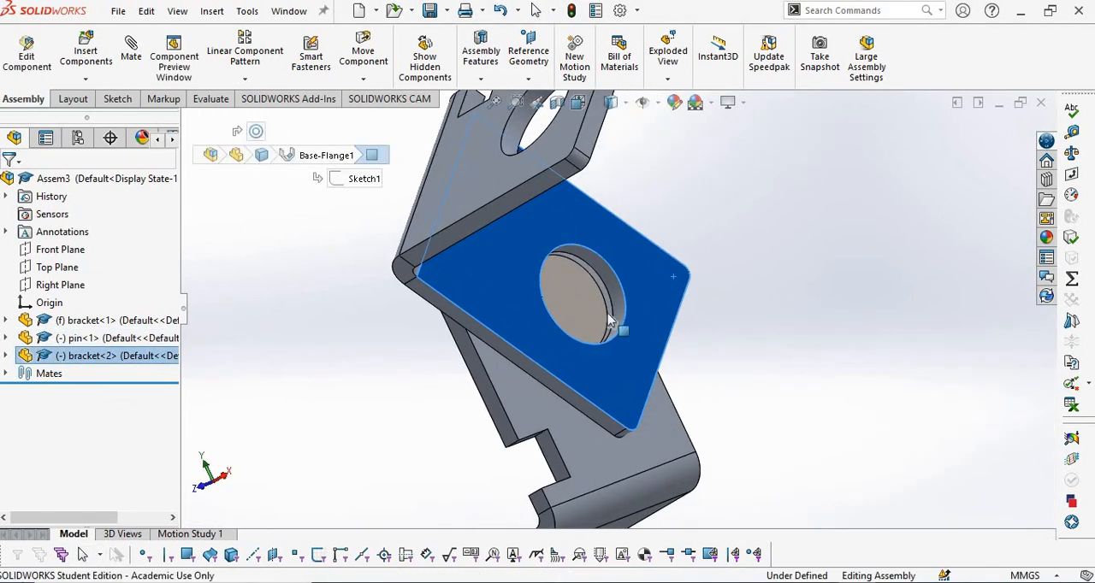
ctrl+click(563, 295)
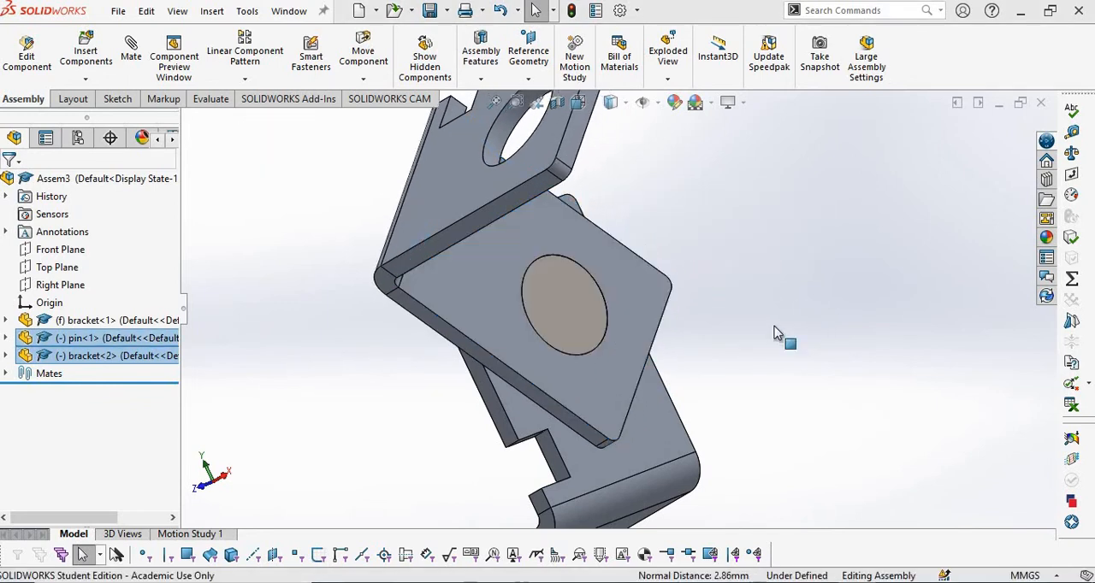
scroll(774, 326, up, 2)
middle_drag(527, 317, 536, 322)
middle_drag(617, 342, 639, 368)
Check the drawing in PDF Annotator and add a 45° angle mate between the side faces of the first bracket's upright flange and second bracket's base flange.
key(alt+Tab)
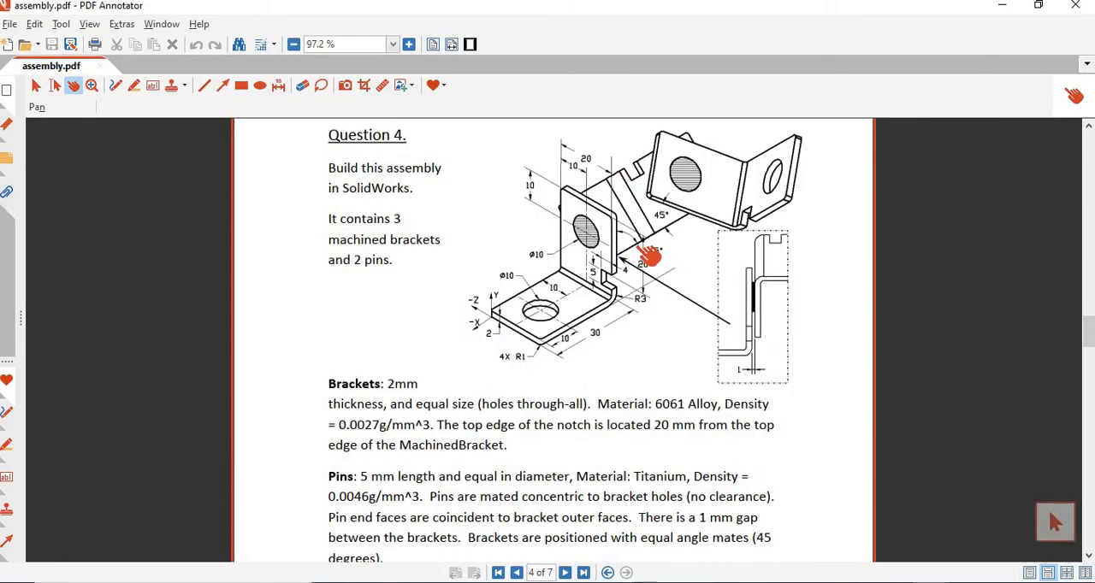
key(alt+Tab)
scroll(568, 344, down, 5)
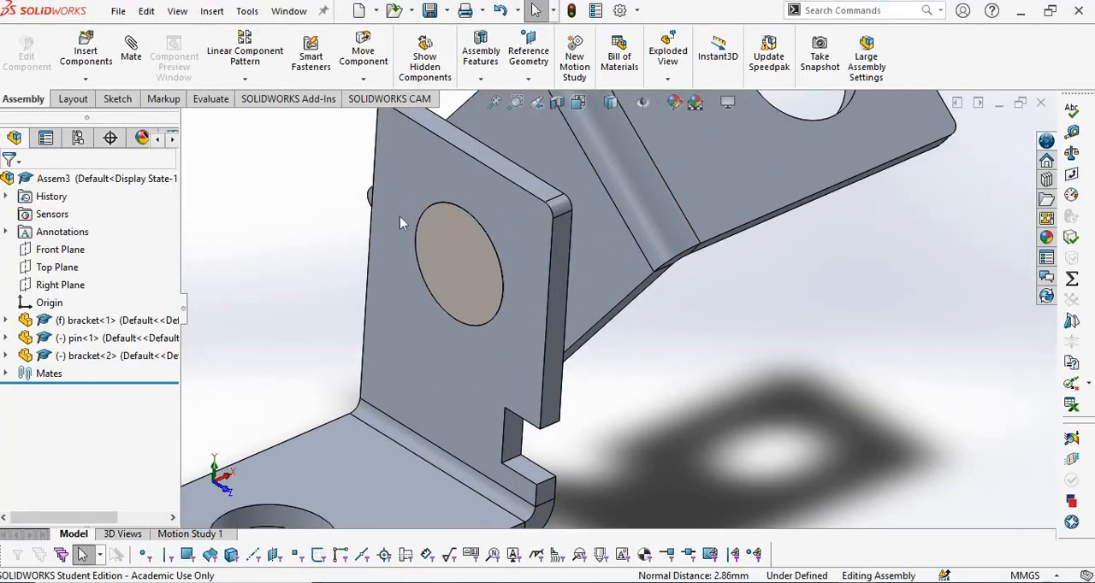
click(137, 53)
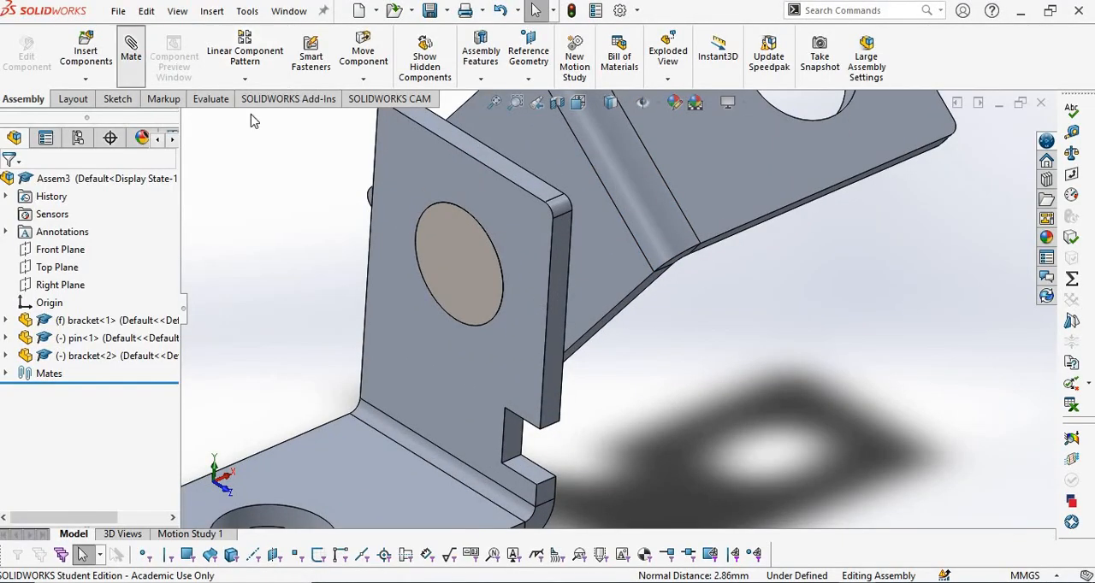
click(562, 279)
scroll(601, 344, down, 2)
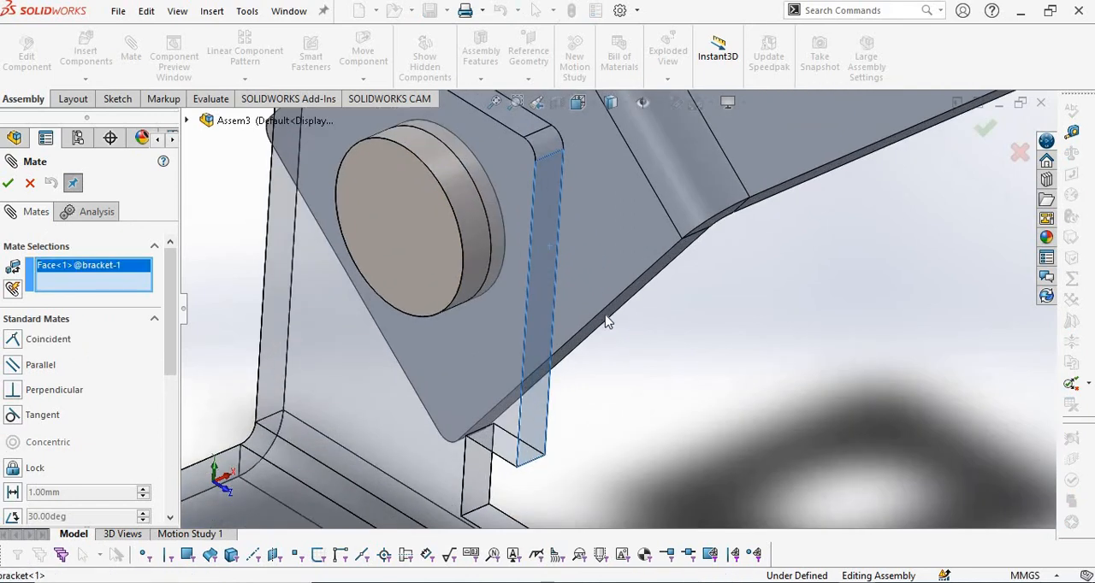
click(604, 318)
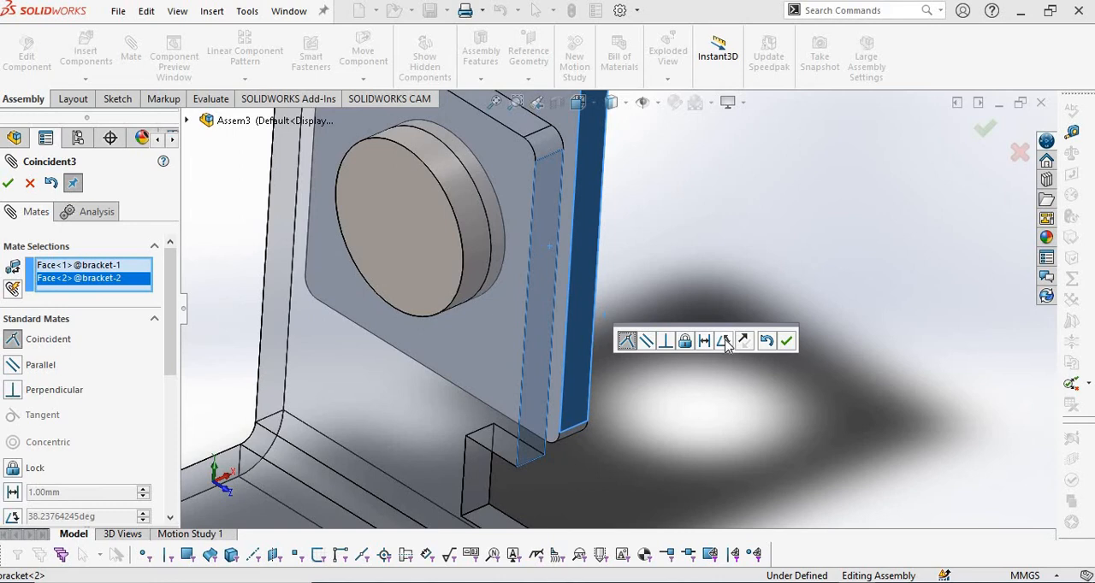
click(724, 342)
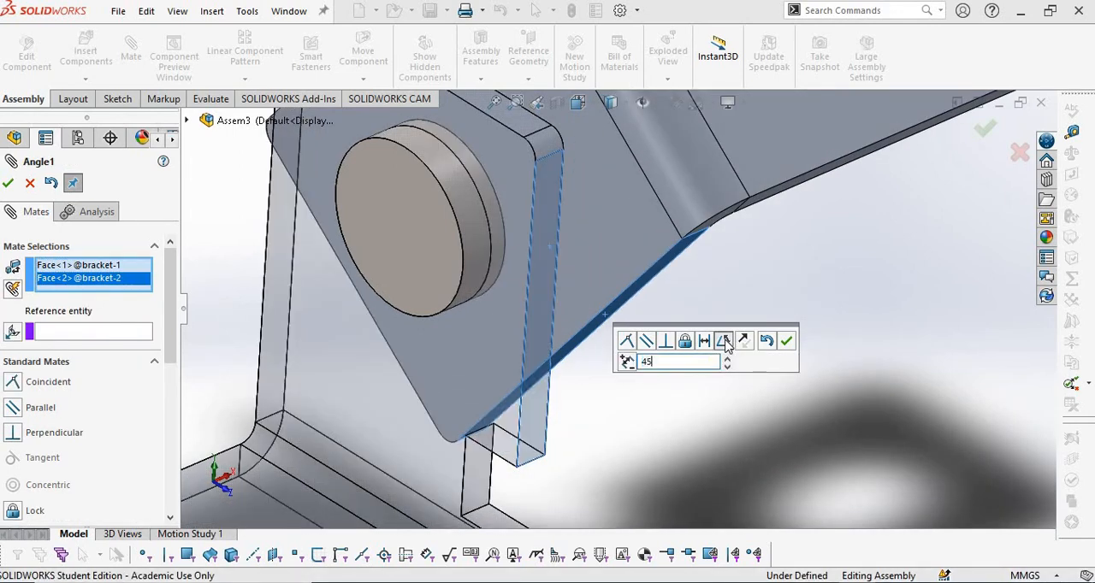
text(45)
key(Return)
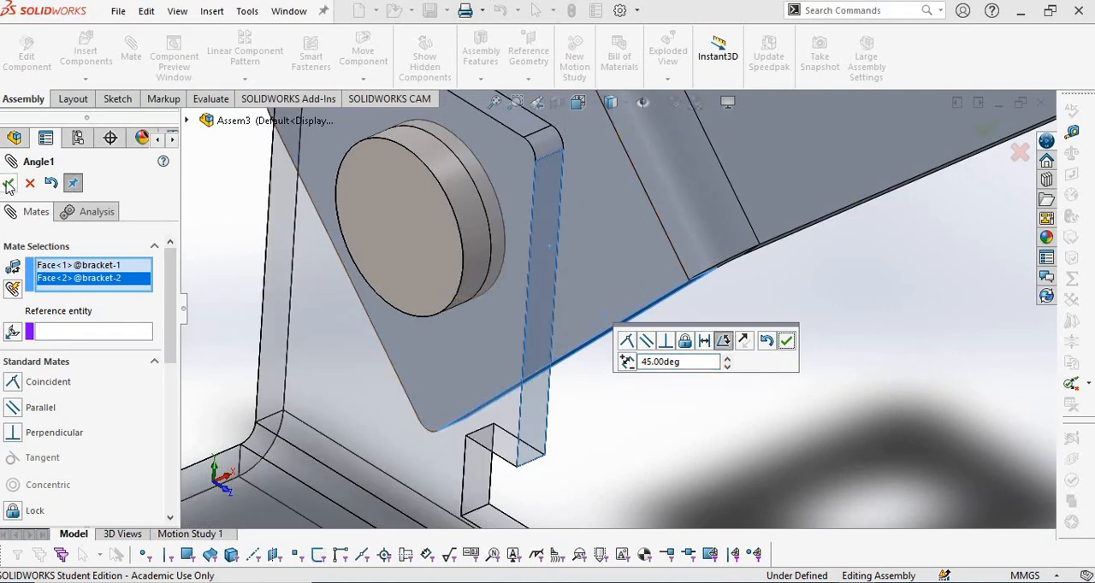
click(7, 183)
scroll(670, 400, up, 3)
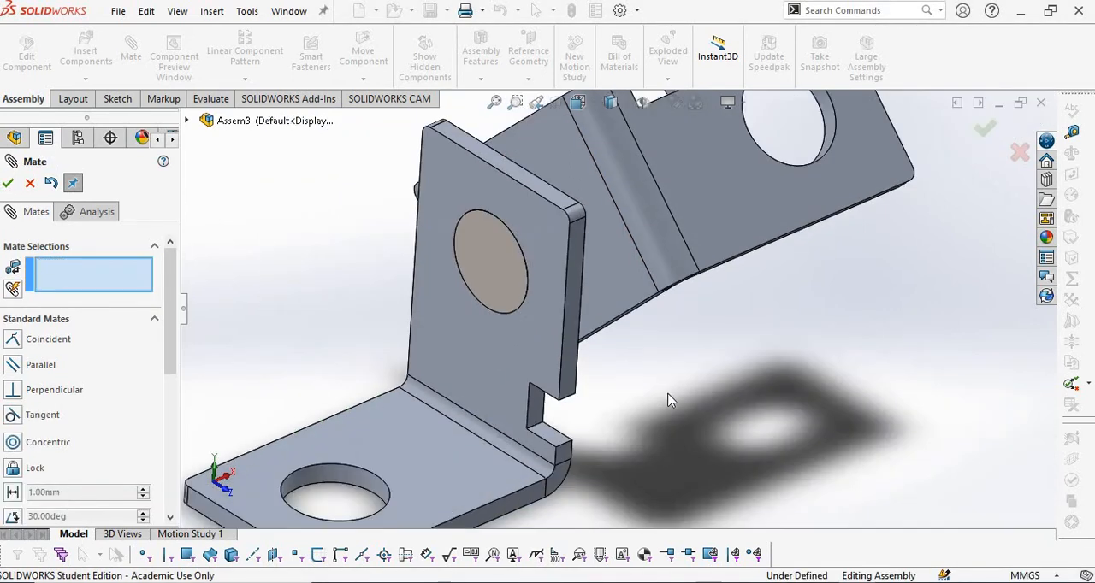
scroll(670, 401, up, 3)
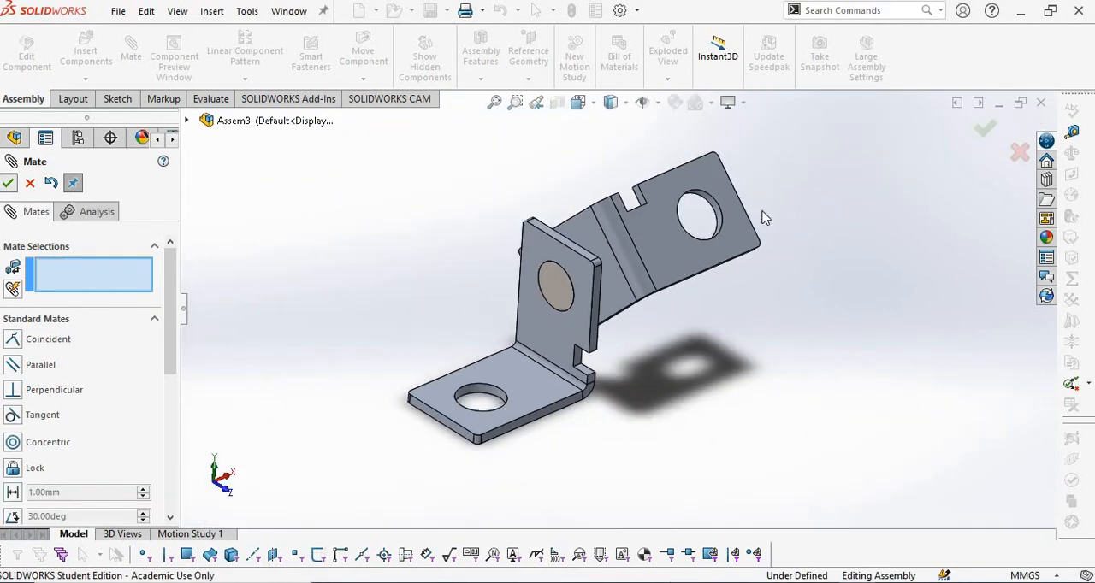
key(Escape)
Review the drawing in PDF Annotator and place a second copy of the pin beside the second bracket.
key(alt+Tab)
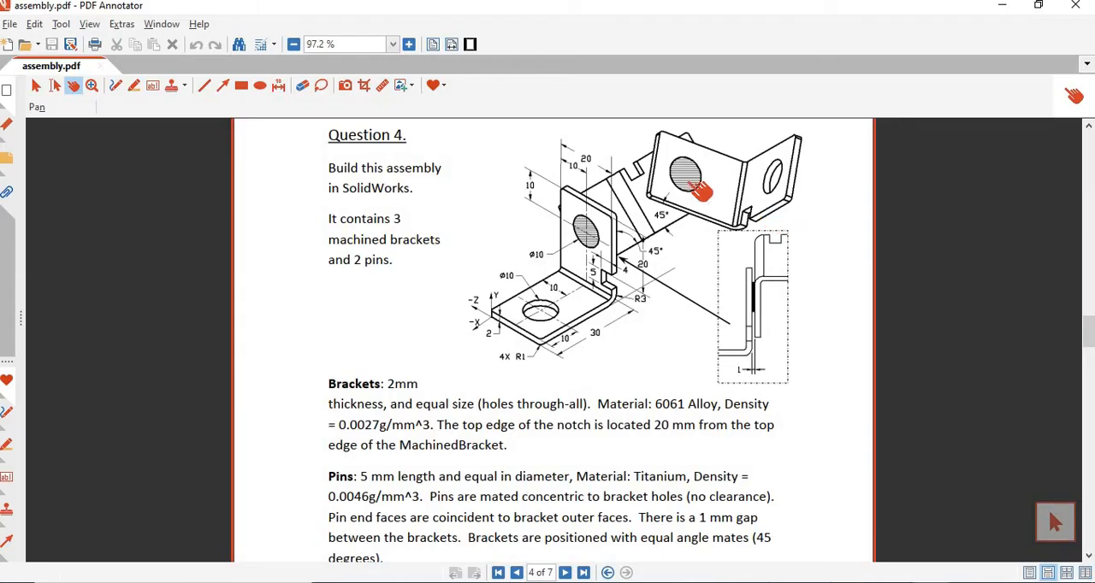
key(alt+Tab)
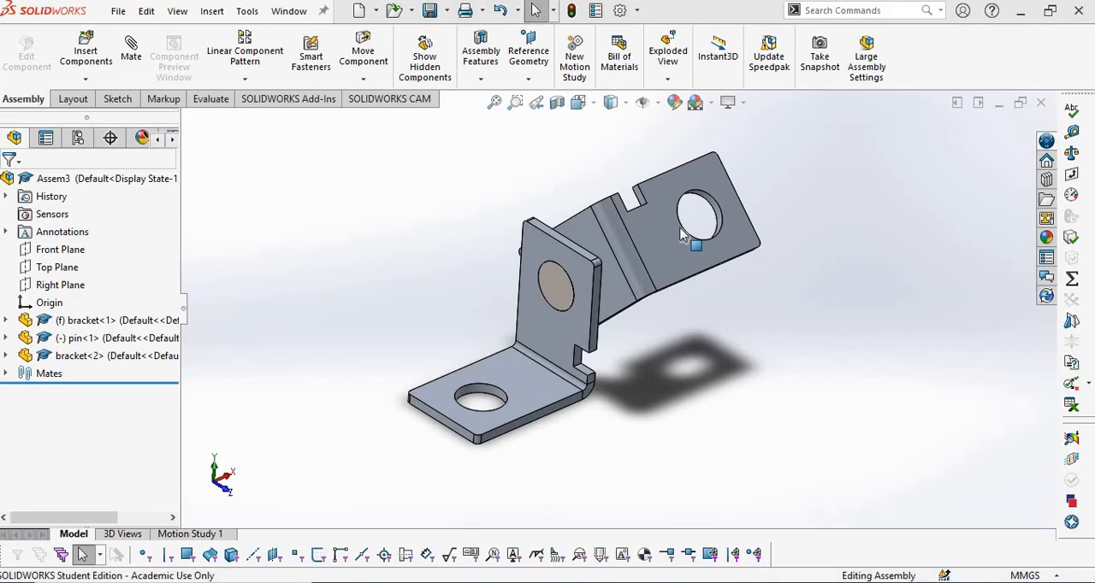
scroll(490, 334, down, 3)
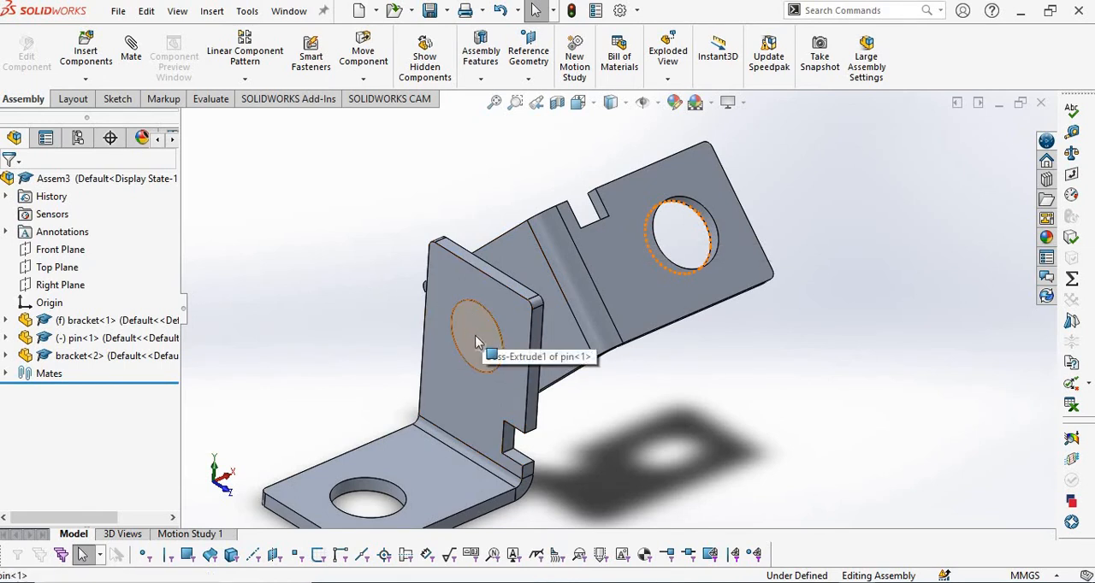
drag(527, 339, 811, 318)
scroll(863, 289, down, 3)
Mate the second pin's cylindrical face concentric to the hole in the second bracket's notched flange.
click(863, 289)
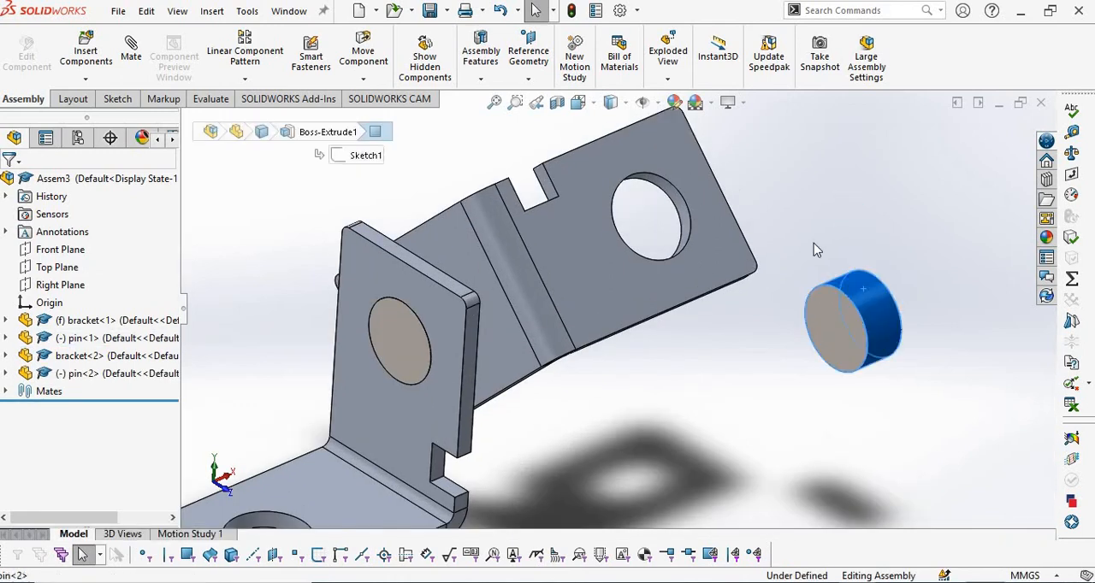
ctrl+click(671, 195)
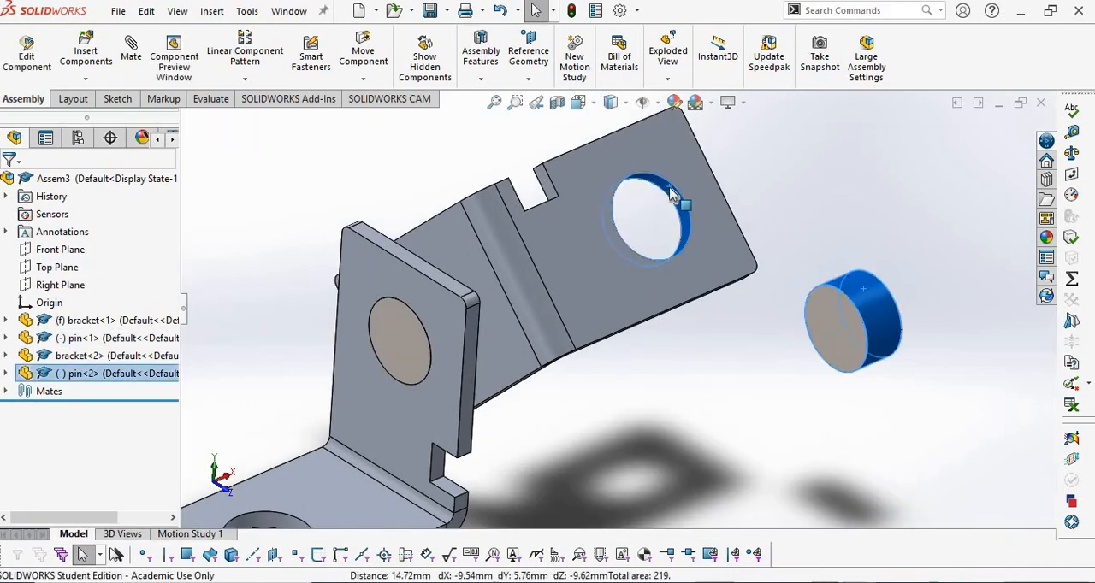
click(775, 174)
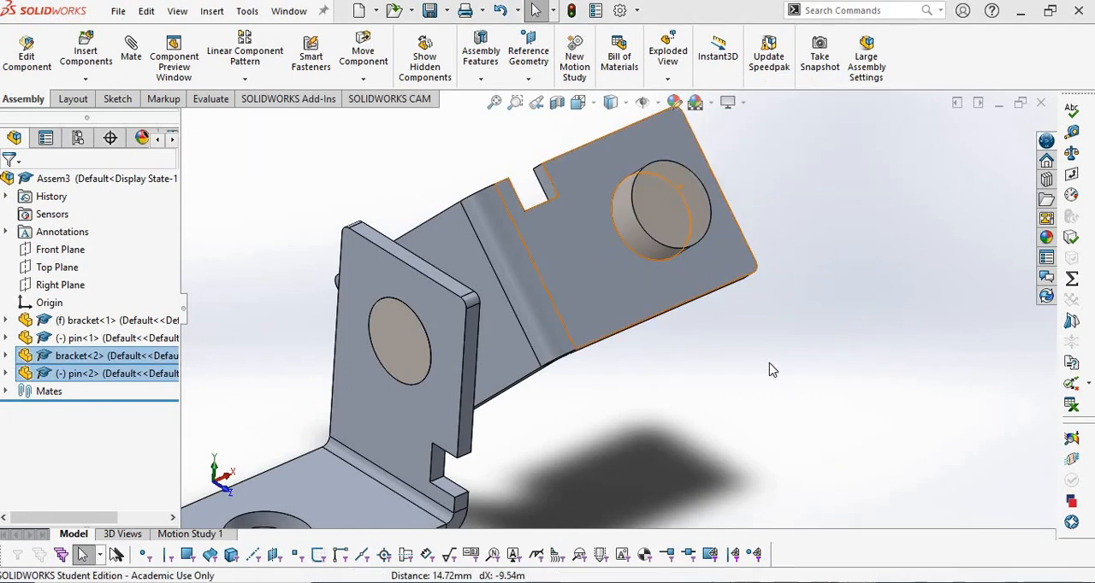
Mate the second pin's recessed end face coincident to the second bracket's notched flange face on the side opposite the pin's protruding end.
key(alt+Tab)
key(alt+Tab)
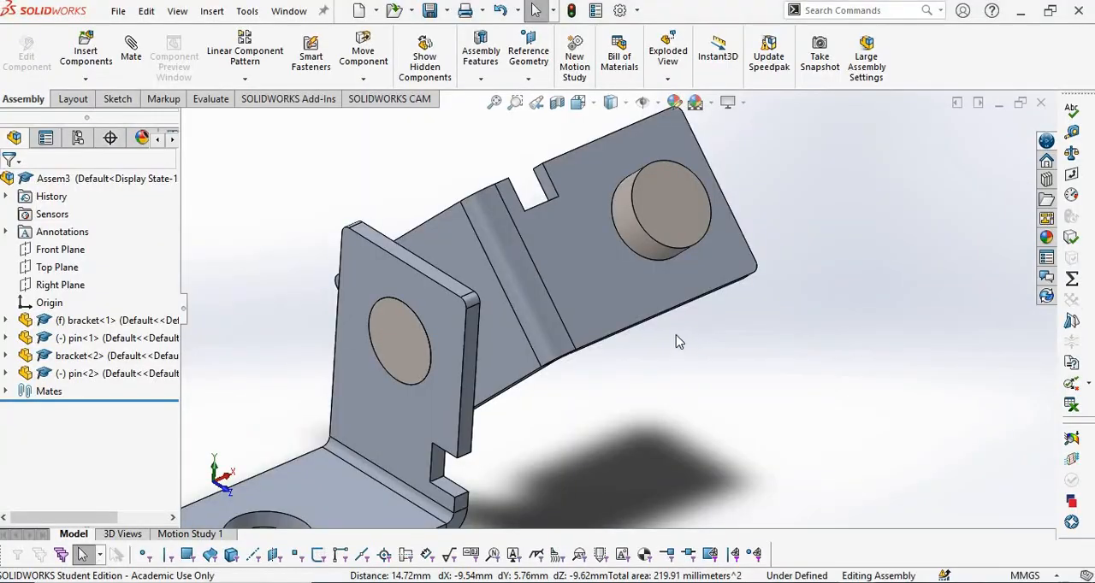
middle_drag(676, 334, 578, 172)
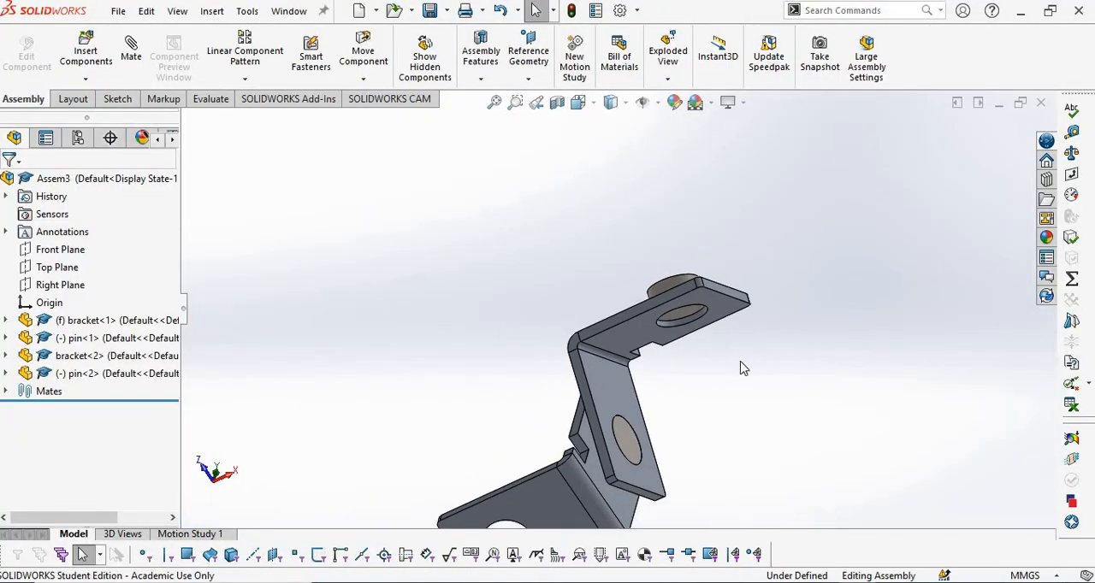
scroll(655, 337, down, 4)
click(545, 229)
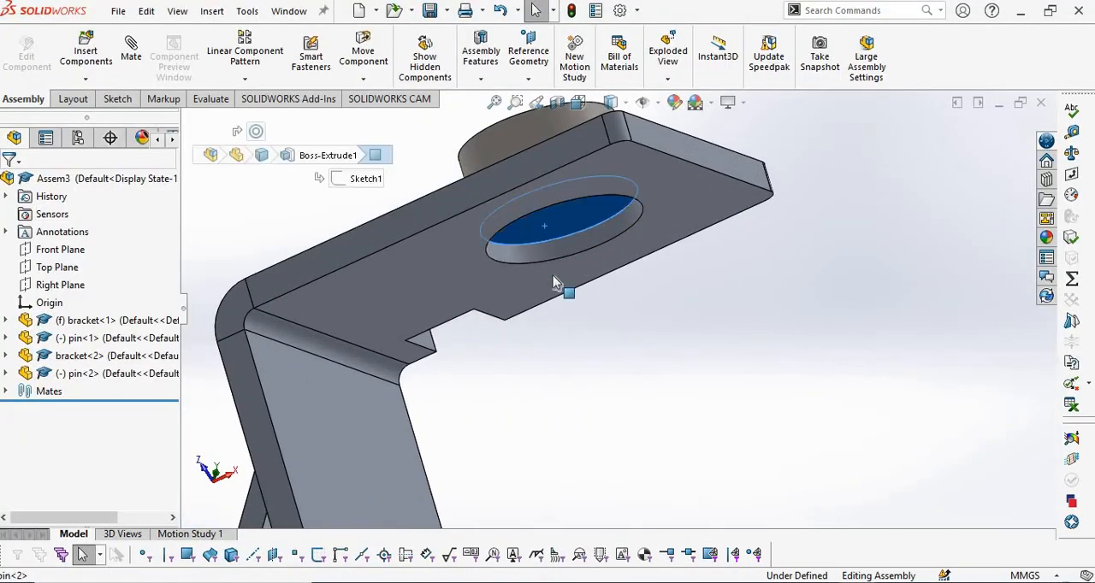
ctrl+click(552, 287)
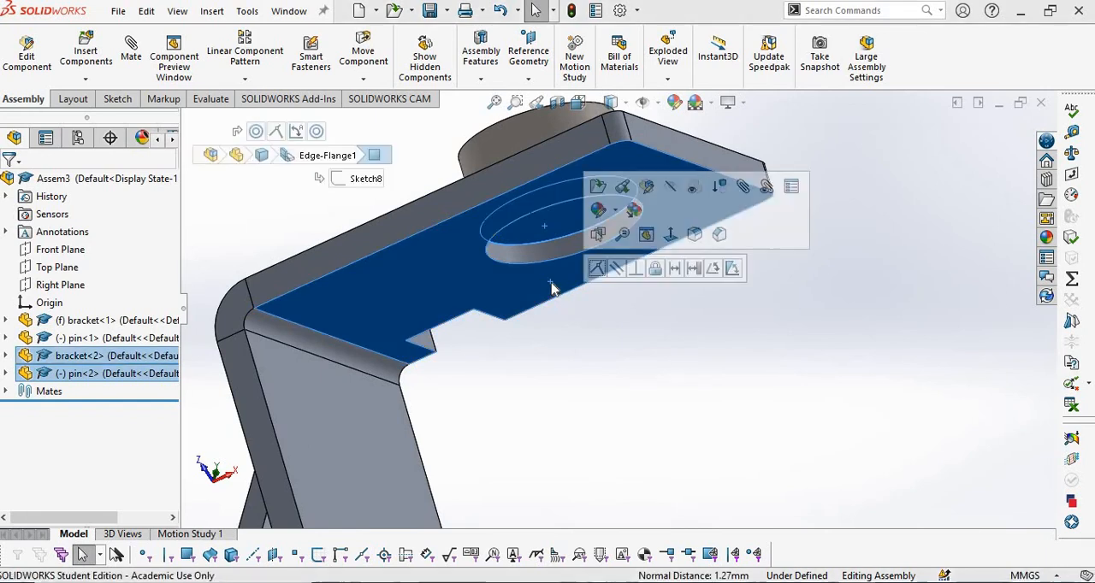
click(596, 269)
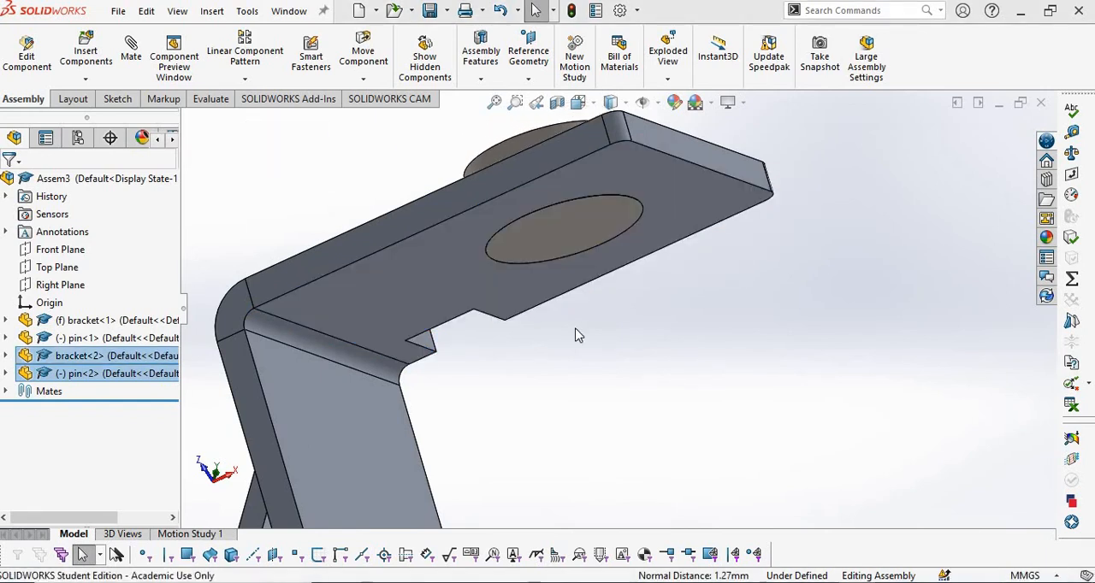
Place a third copy of the bracket beside the second bracket, beyond the second pin.
scroll(613, 305, up, 8)
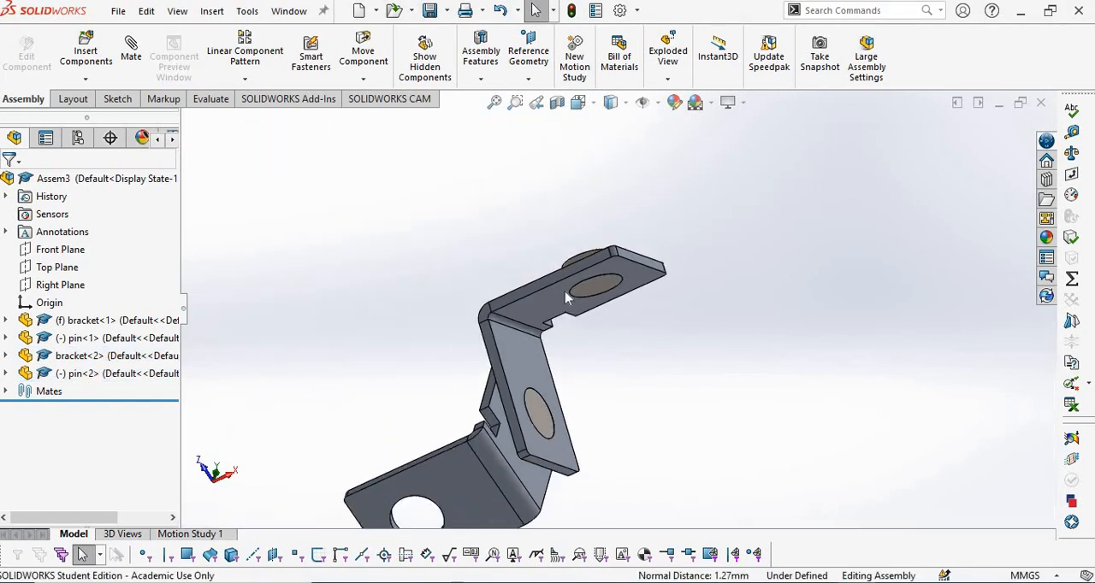
middle_drag(498, 294, 565, 348)
scroll(646, 315, down, 1)
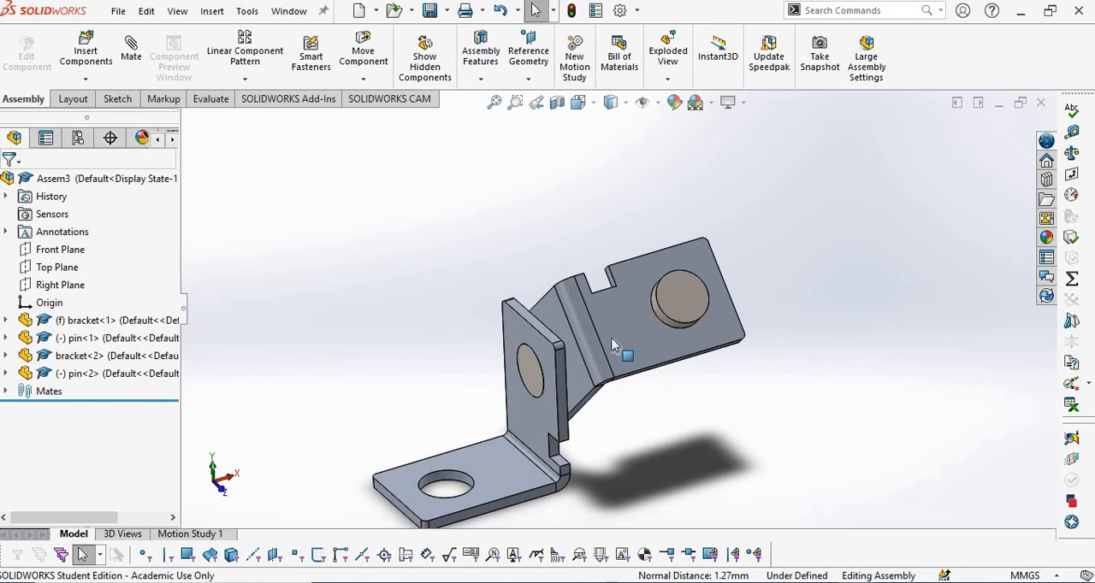
ctrl+drag(610, 336, 861, 212)
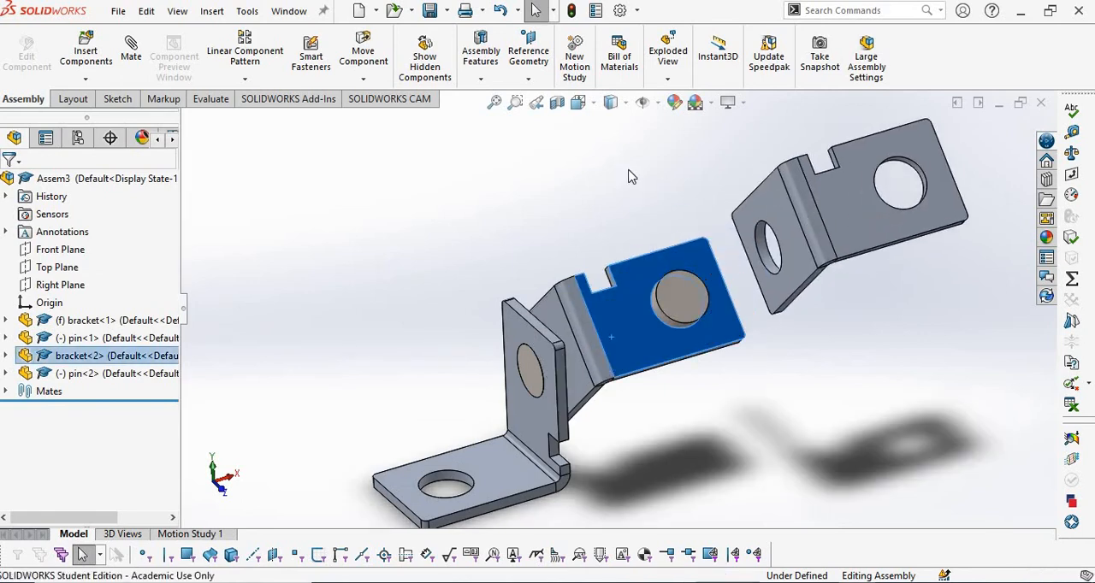
click(642, 176)
Check the drawing in PDF Annotator and rotate the third bracket until its base flange lies roughly flat and its notched flange stands upright.
key(alt+Tab)
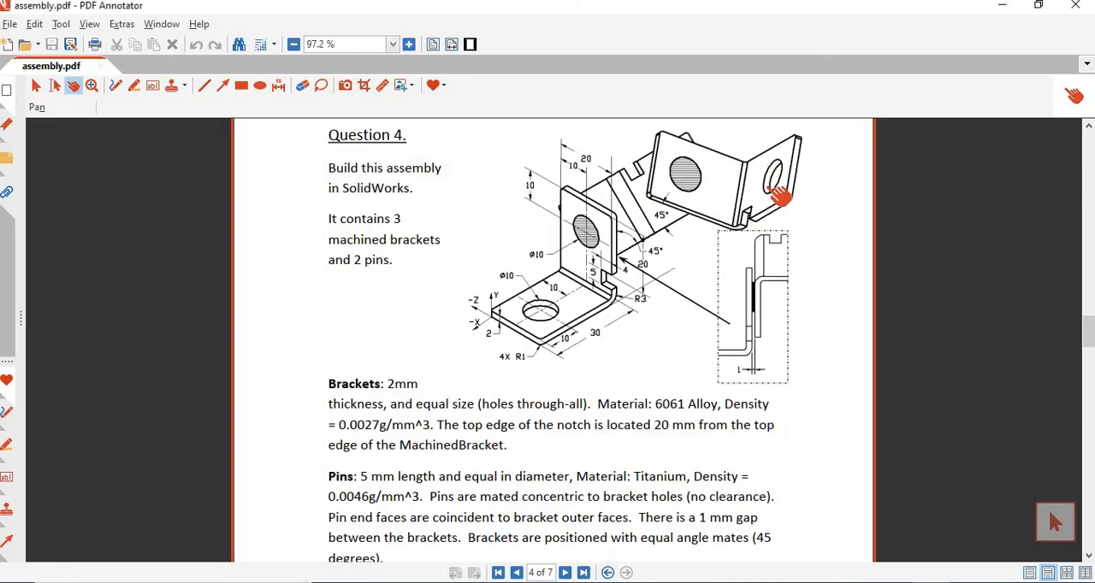
key(alt+Tab)
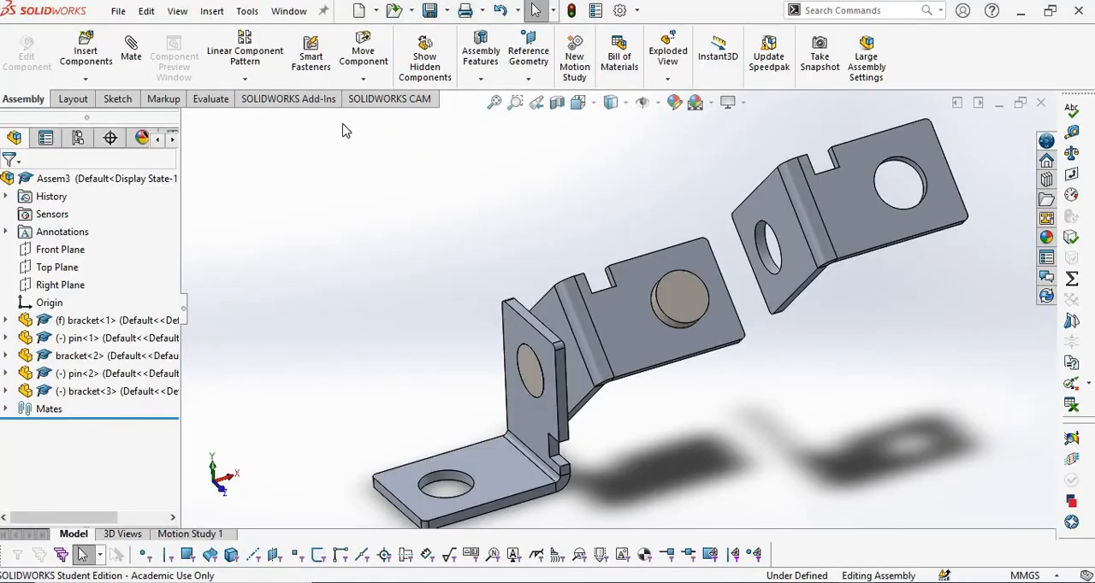
click(363, 80)
click(387, 118)
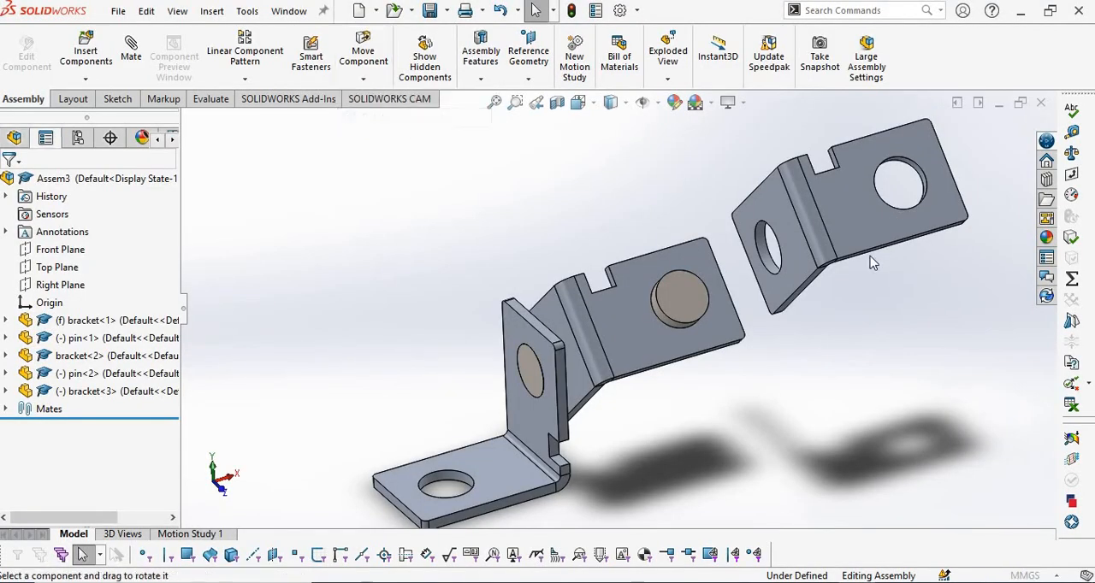
drag(863, 267, 802, 331)
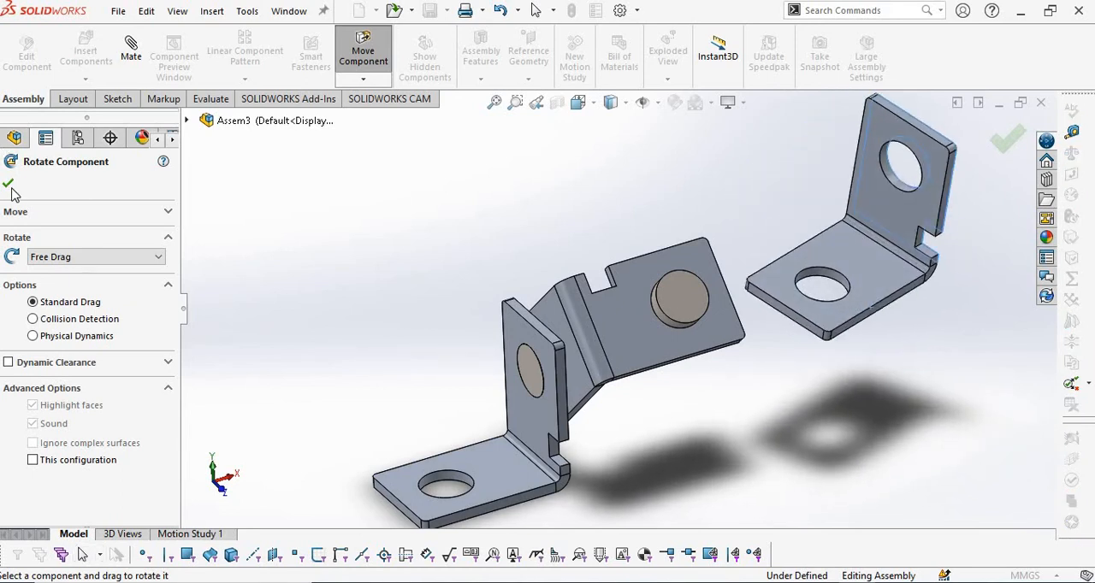
key(Escape)
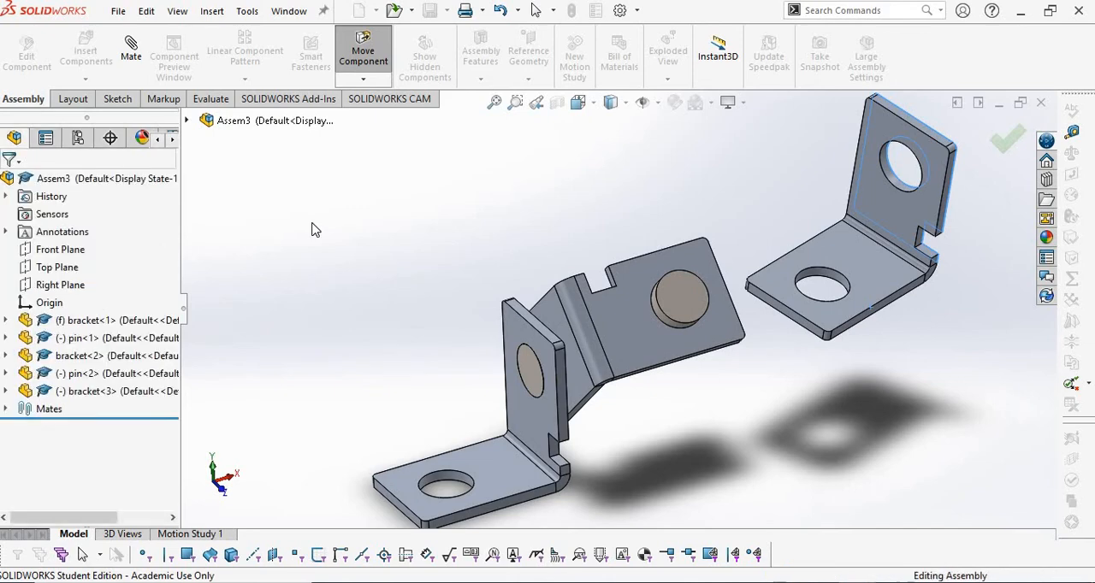
Recheck the drawing in PDF Annotator and mate the hole in the third bracket's base flange concentric to the second pin's cylindrical face.
key(alt+Tab)
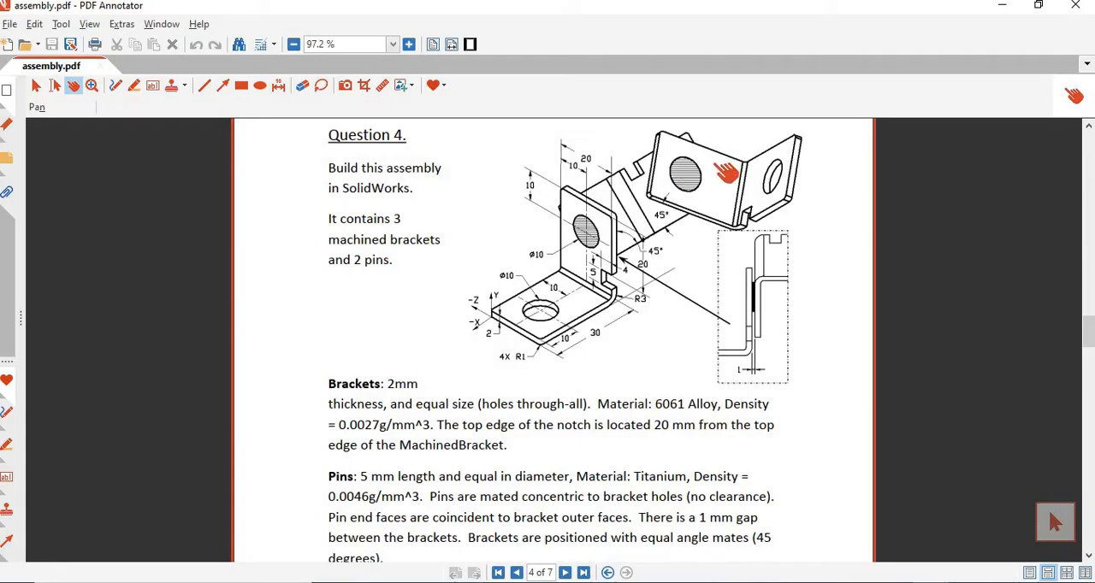
key(alt+Tab)
scroll(858, 340, down, 5)
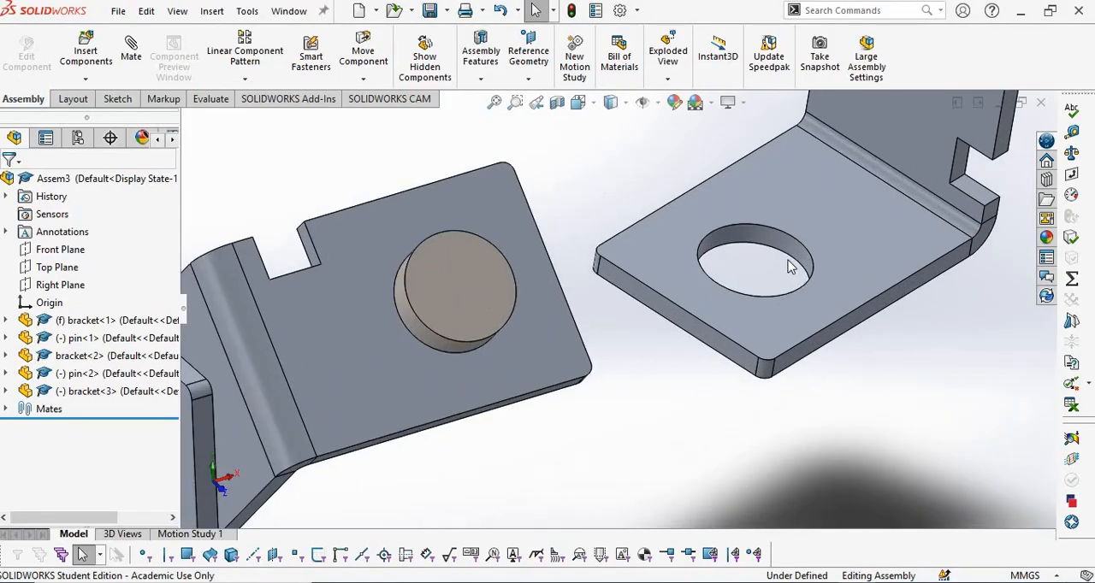
click(775, 247)
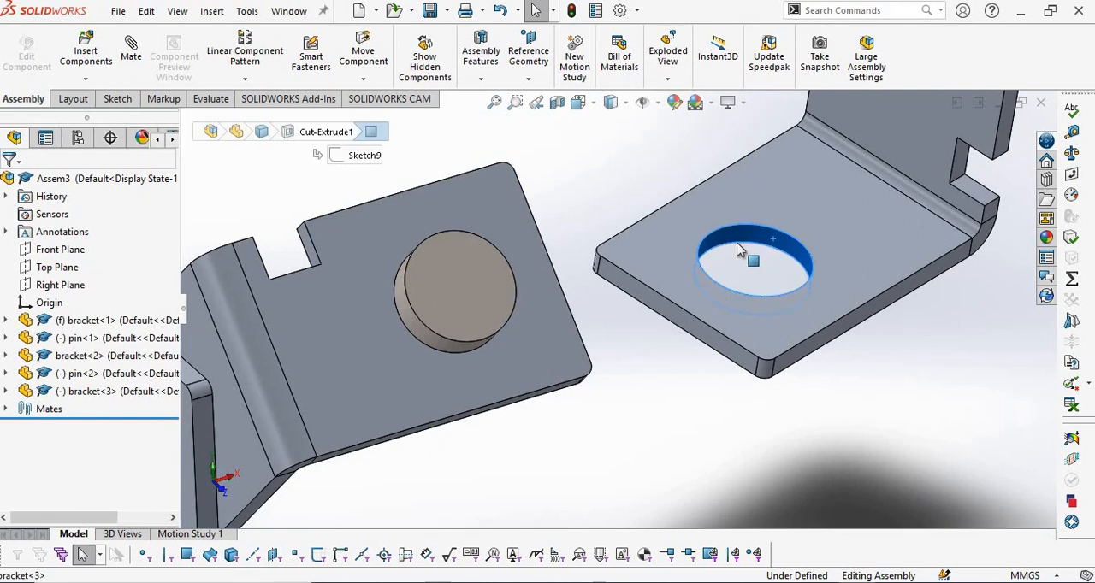
ctrl+click(405, 306)
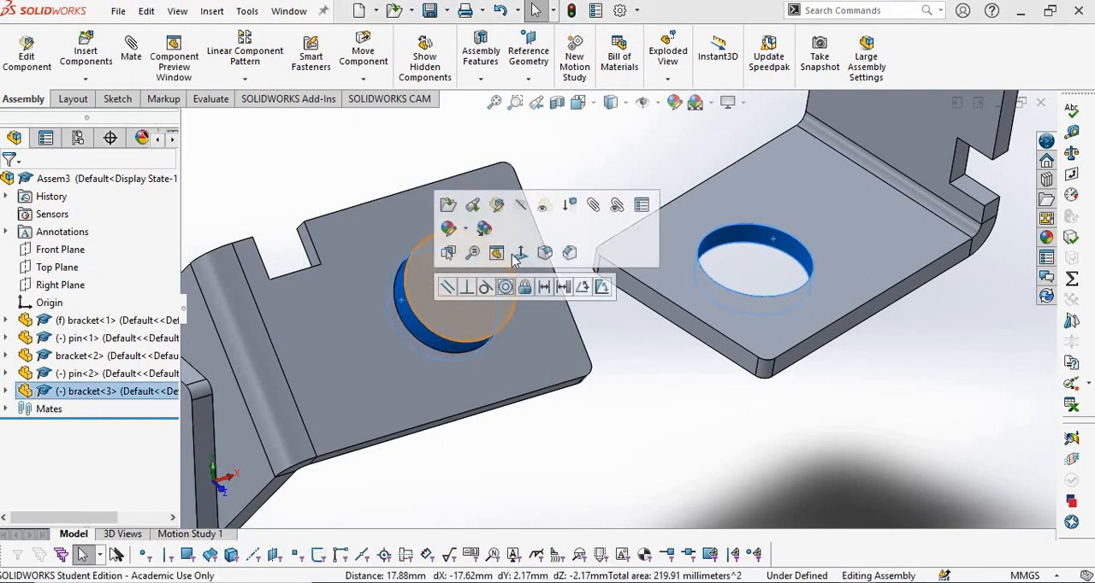
click(506, 287)
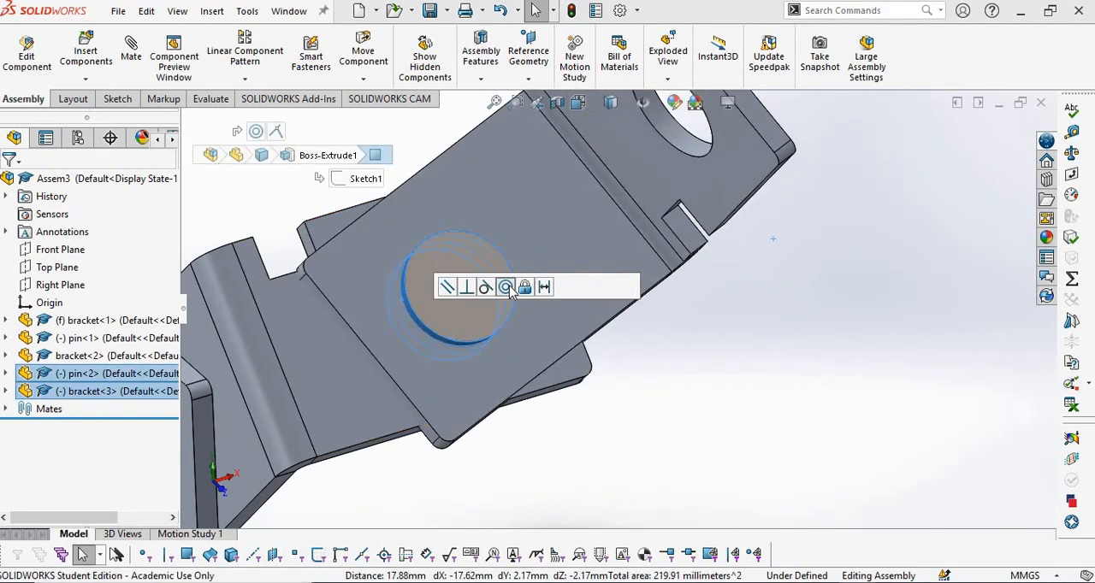
click(703, 332)
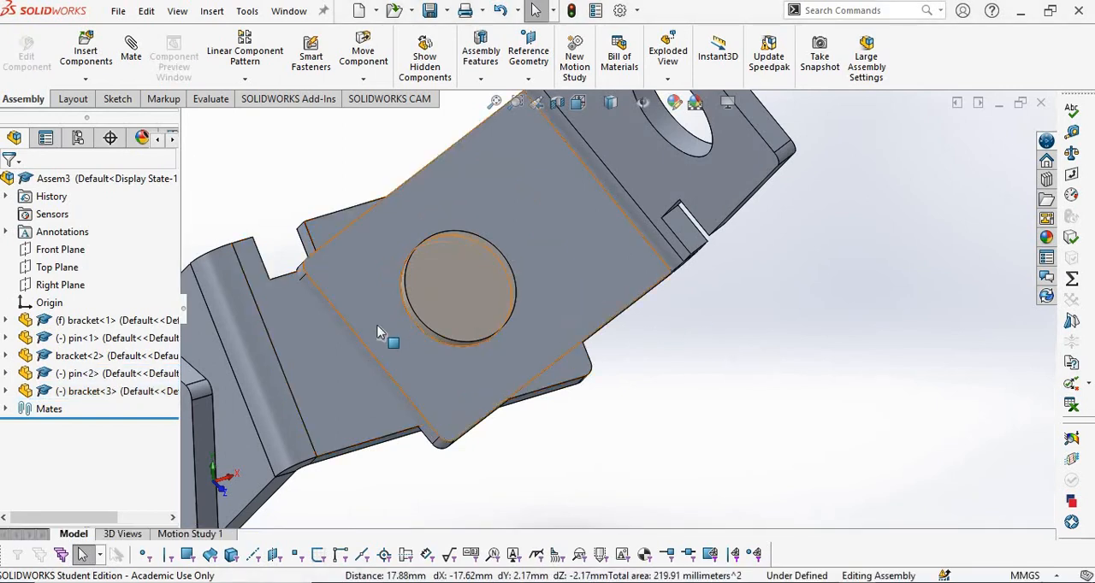
Mate the outer face of the third bracket's base flange coincident to the second pin's free end face.
scroll(349, 340, down, 1)
click(393, 258)
ctrl+click(466, 265)
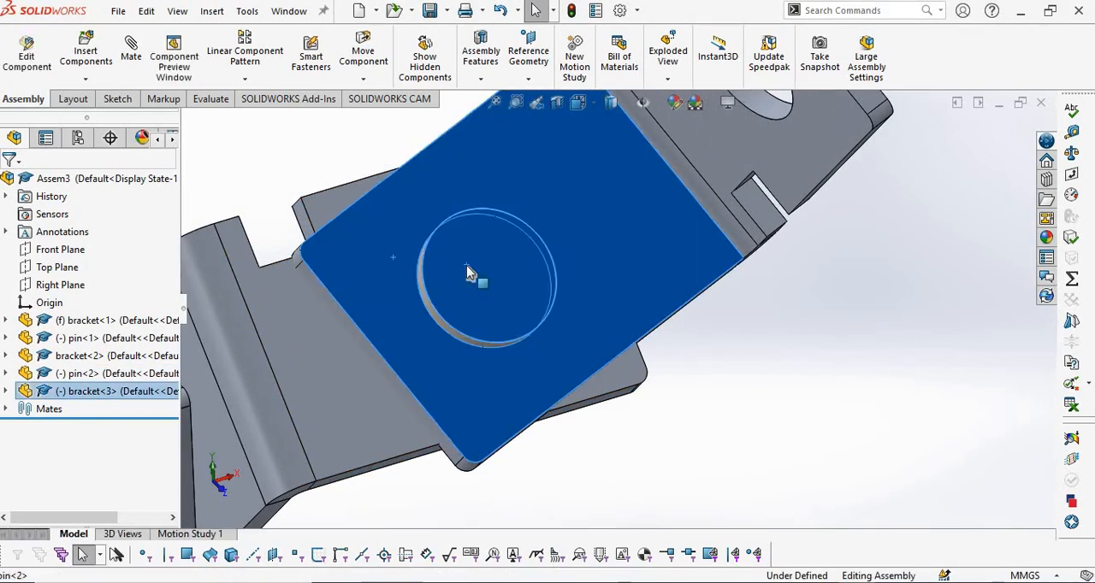
click(512, 251)
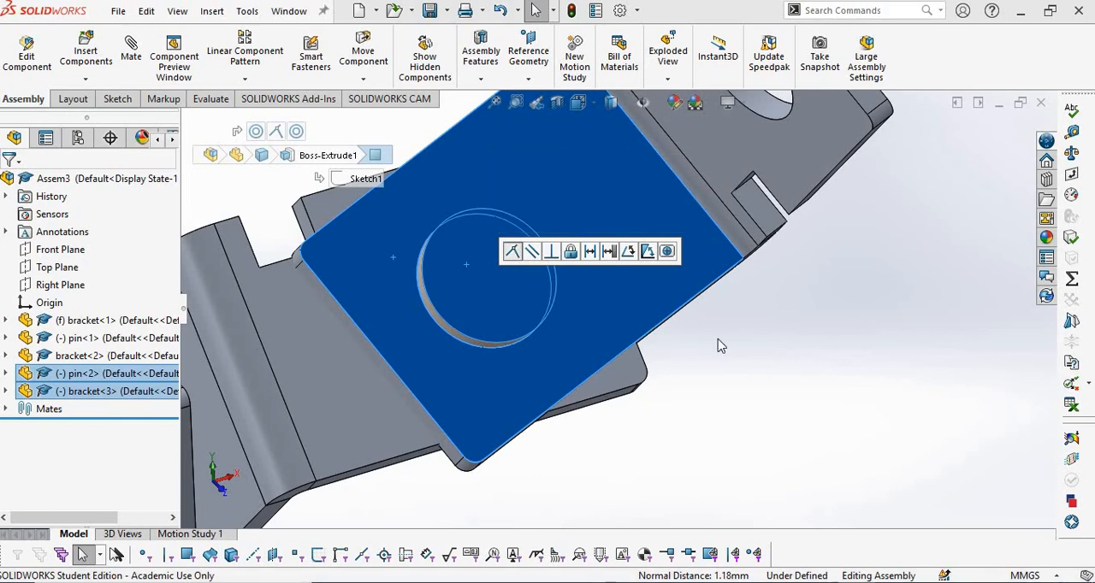
click(663, 327)
scroll(663, 327, up, 5)
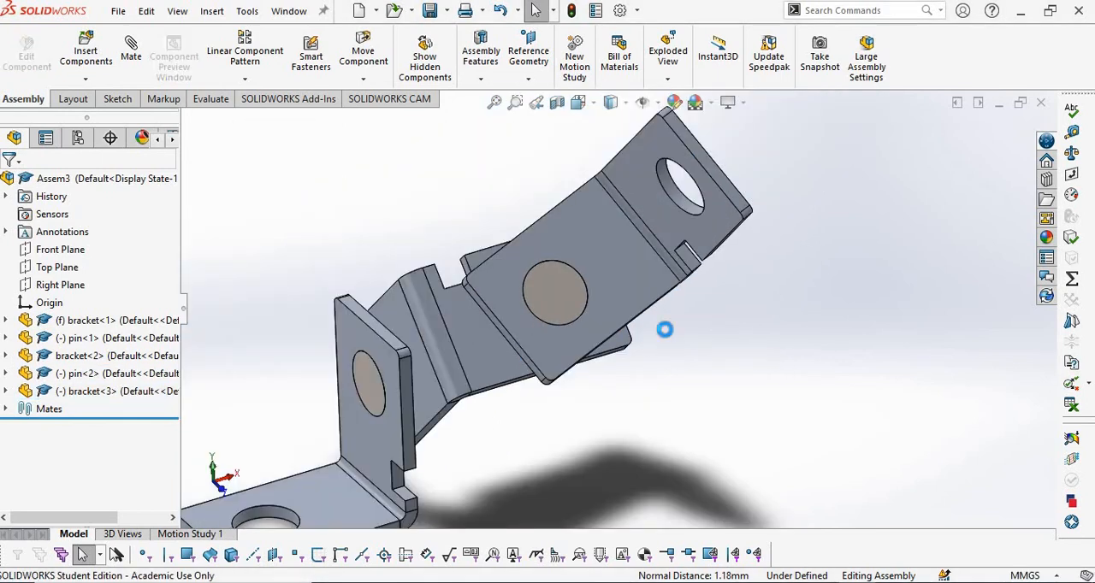
Rotate the third bracket about the second pin to match its orientation in the PDF Annotator drawing, with its base flange sloping down toward its bend.
key(alt+Tab)
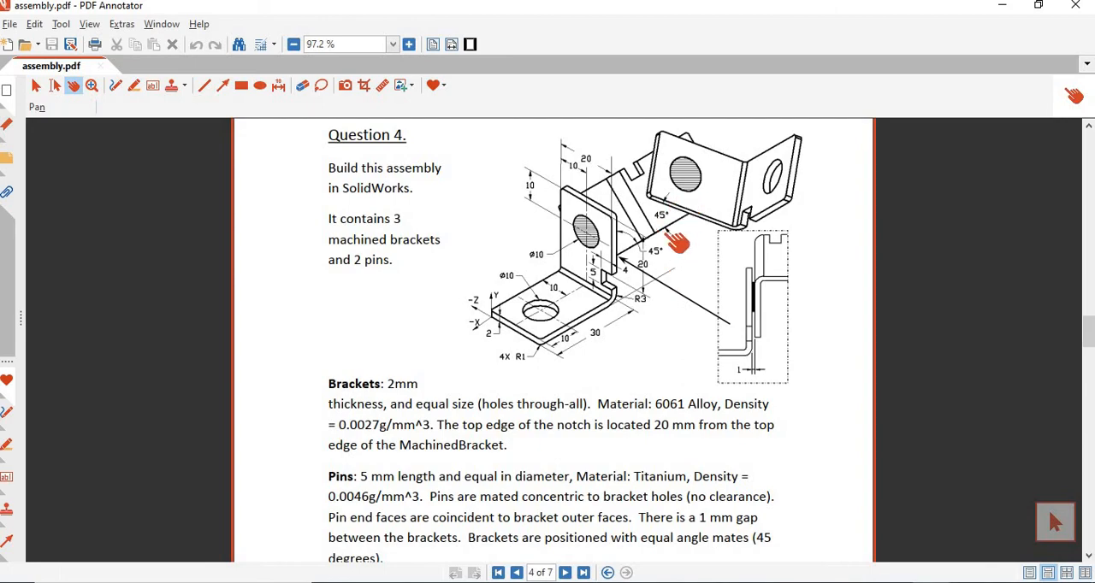
key(alt+Tab)
scroll(514, 334, down, 3)
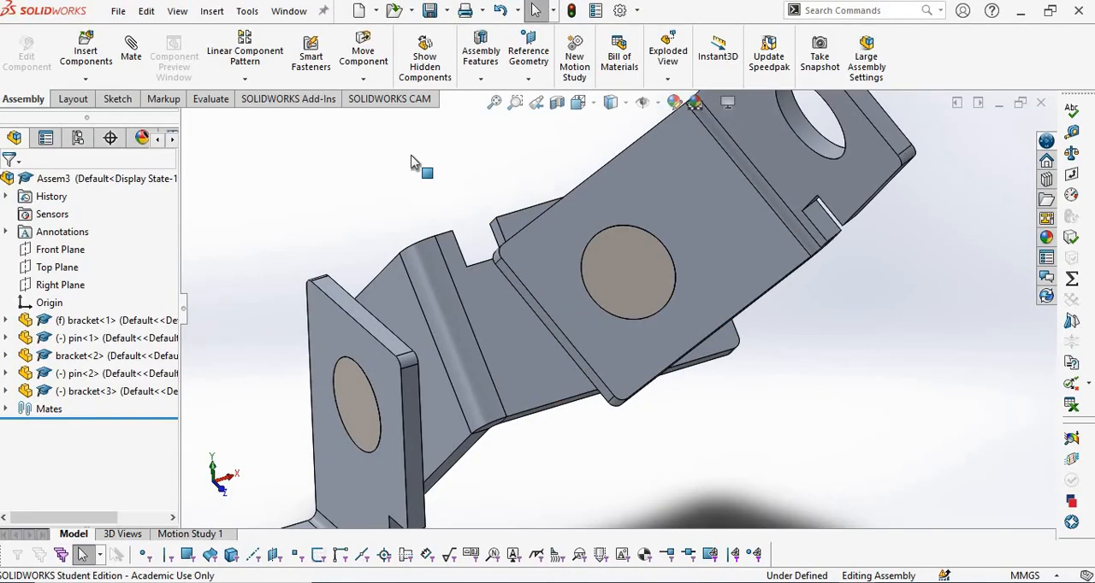
click(364, 80)
click(385, 117)
drag(547, 282, 1092, 214)
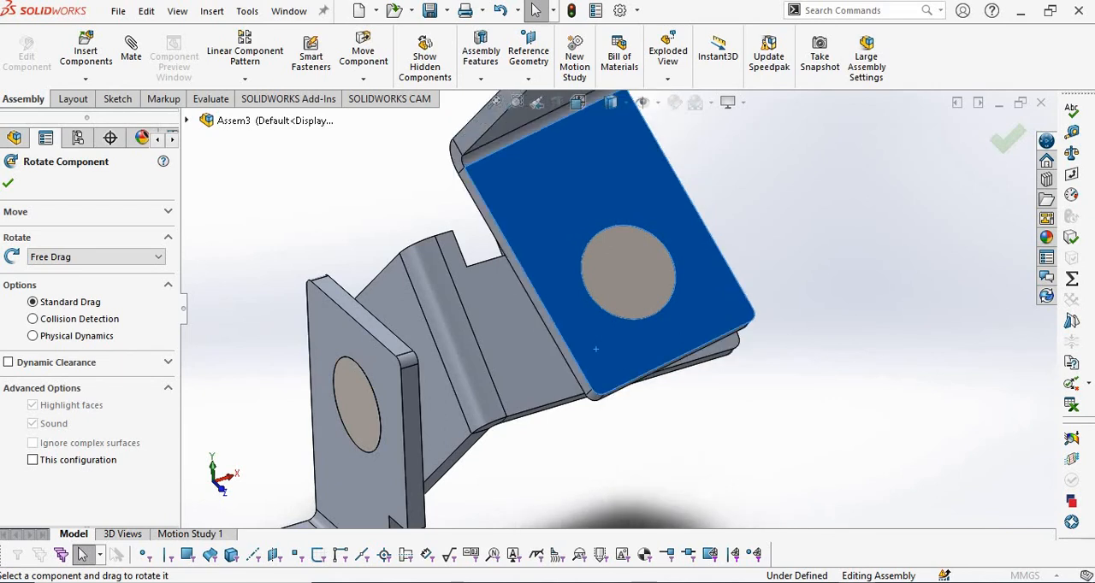
drag(616, 257, 569, 248)
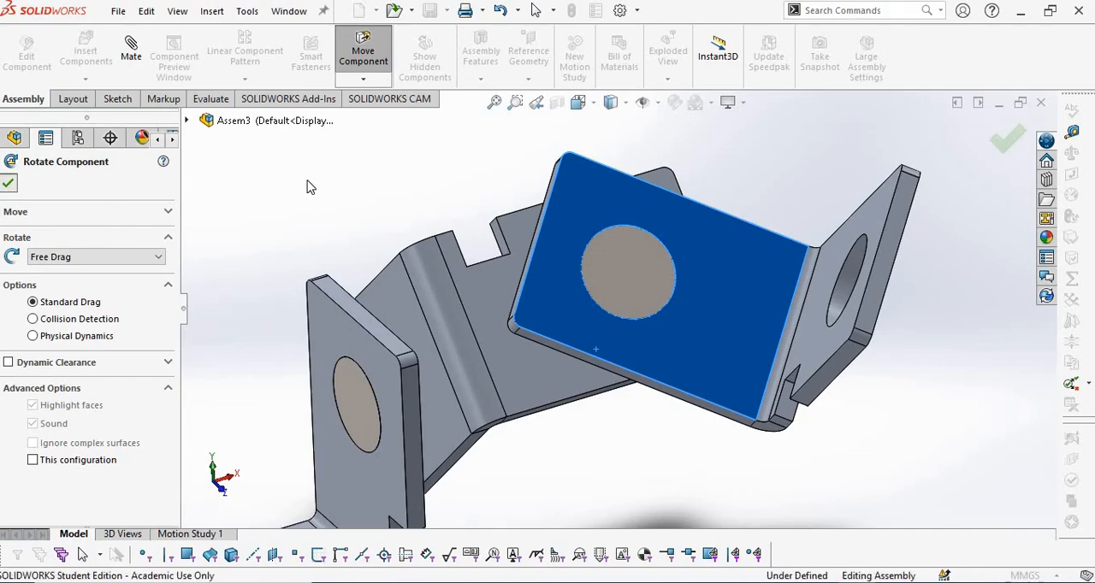
key(alt+Tab)
key(alt+Tab)
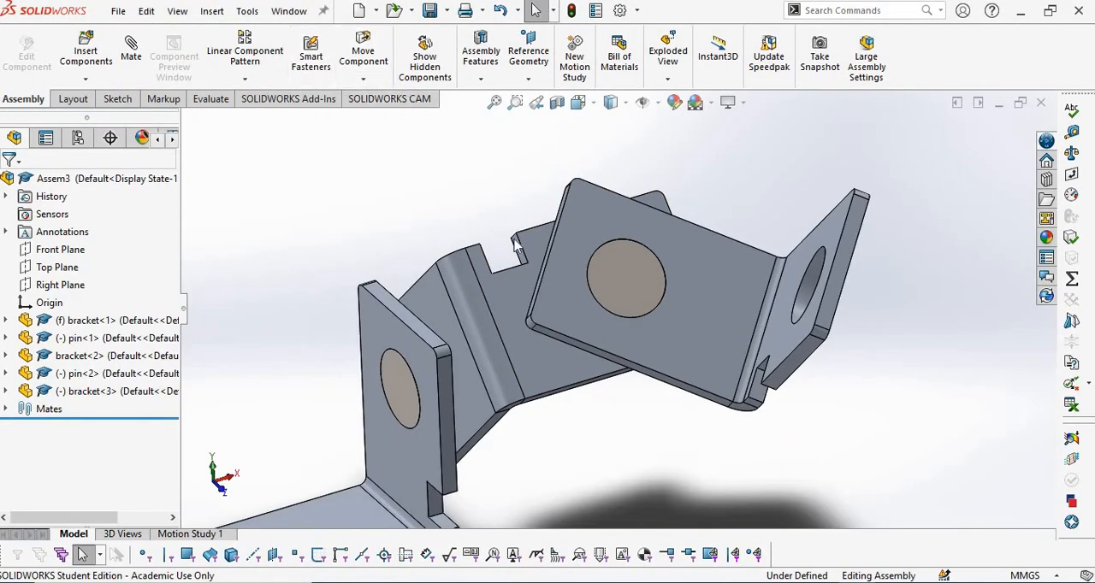
Set up a 45° angle mate between the side faces of the third bracket's base flange and the second bracket's notched flange.
click(131, 49)
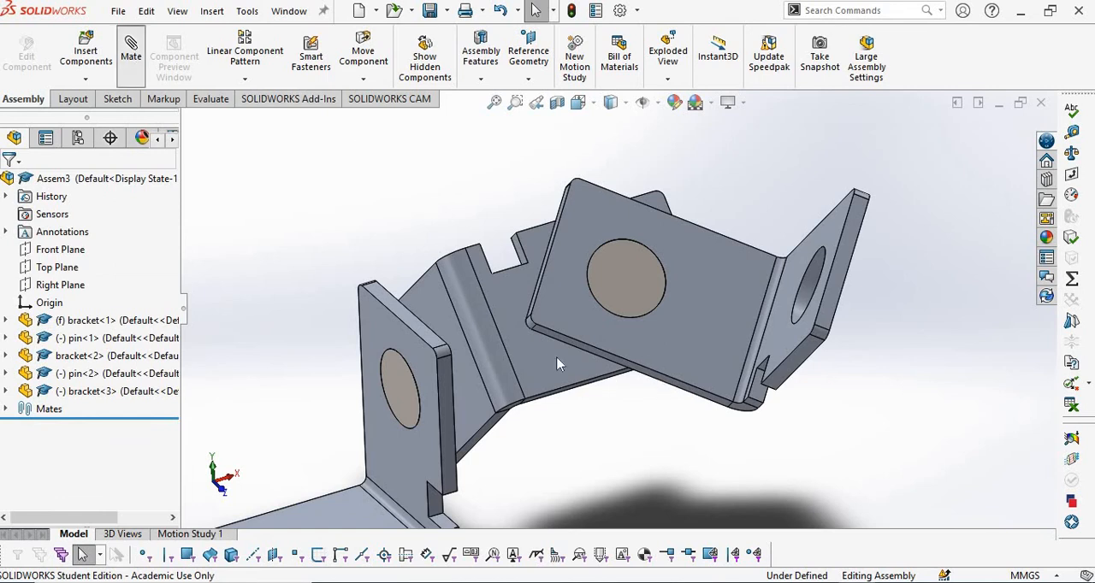
scroll(557, 364, down, 3)
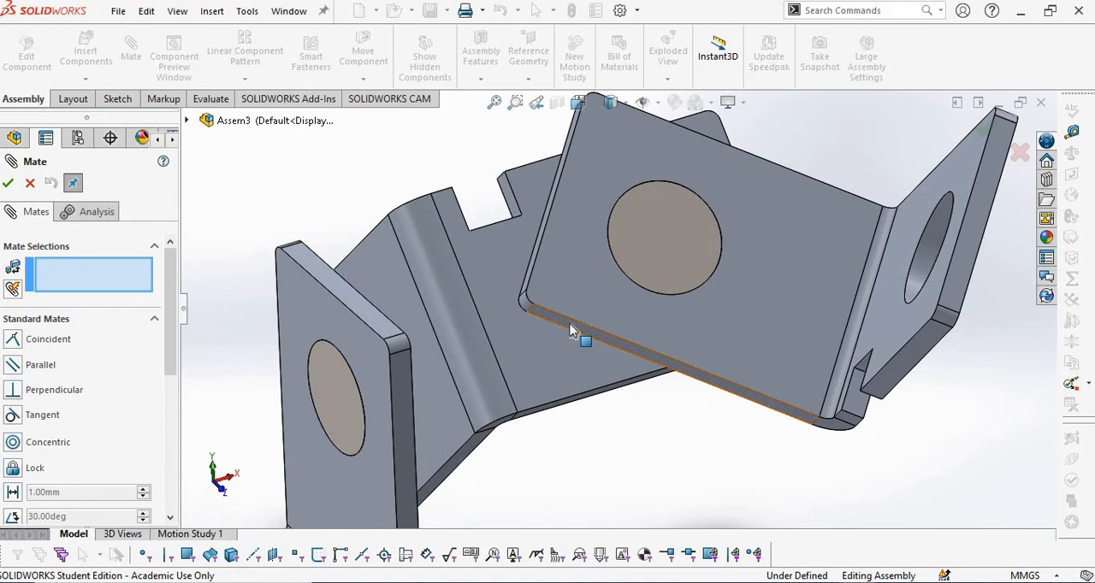
click(572, 331)
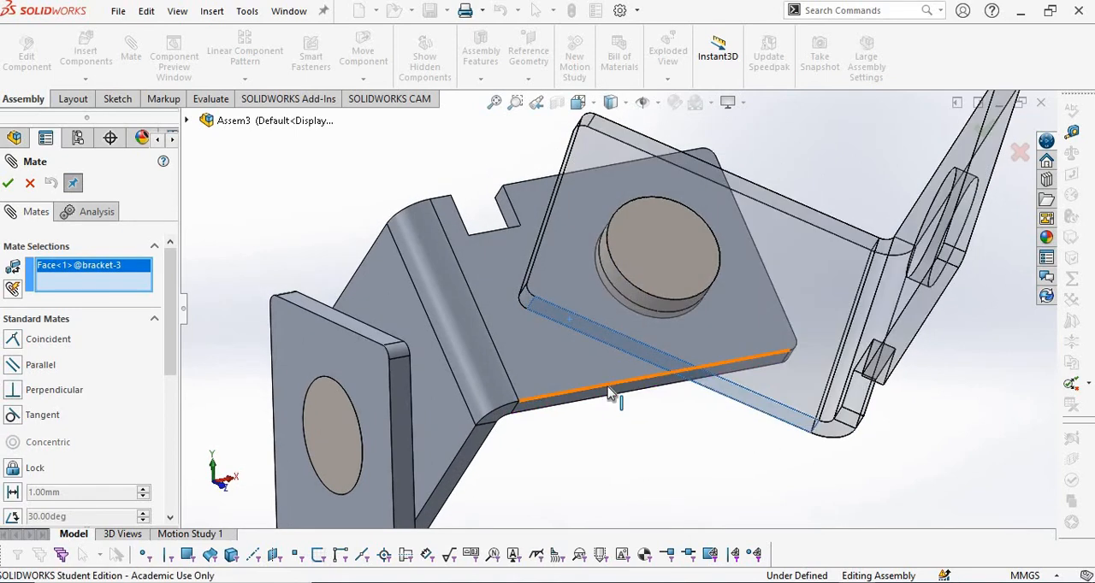
click(609, 394)
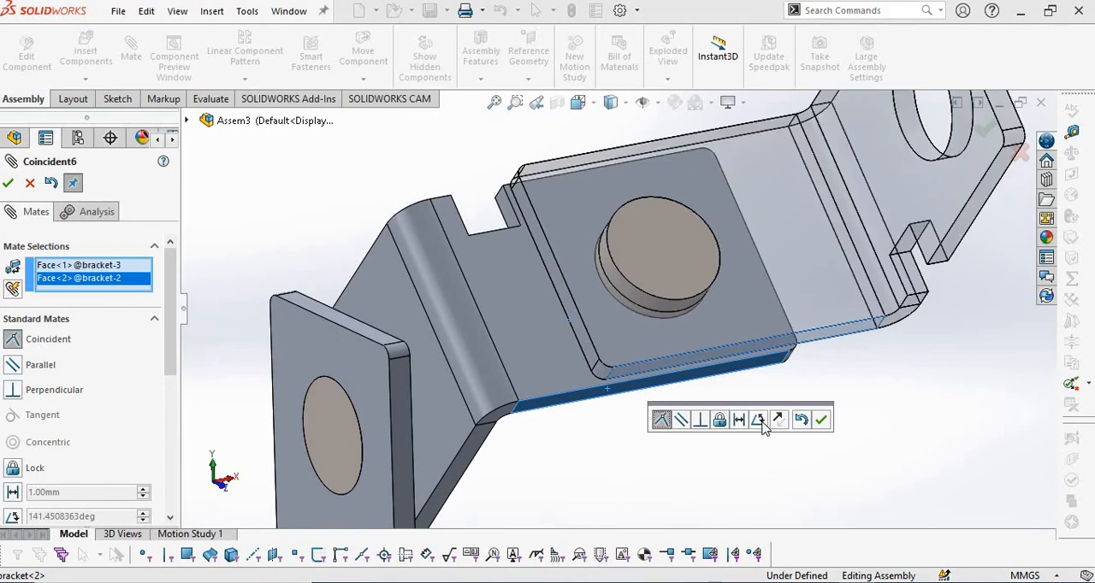
click(759, 420)
text(4)
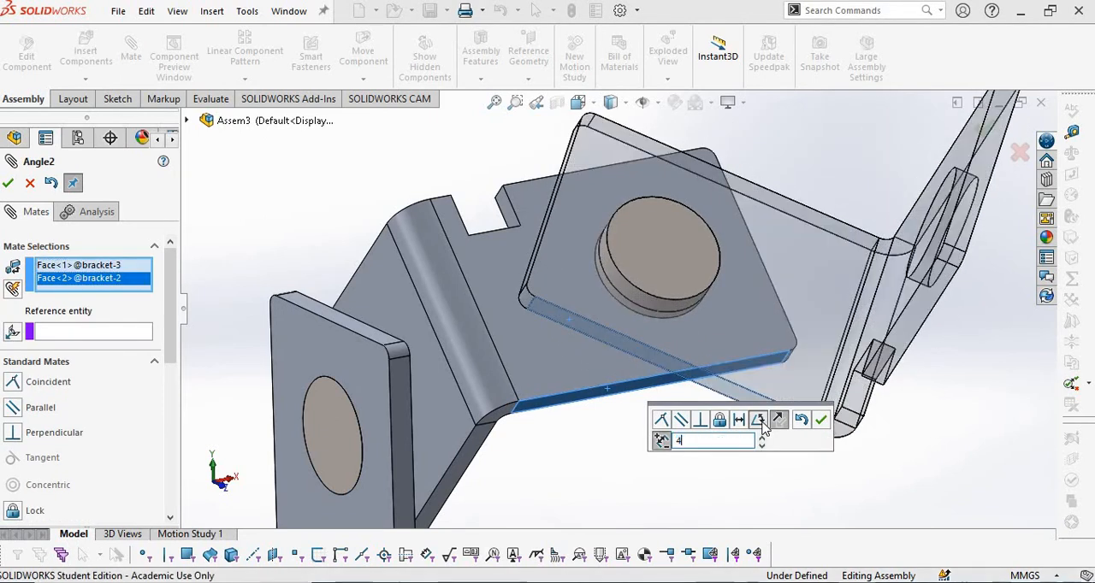
text(5)
key(Return)
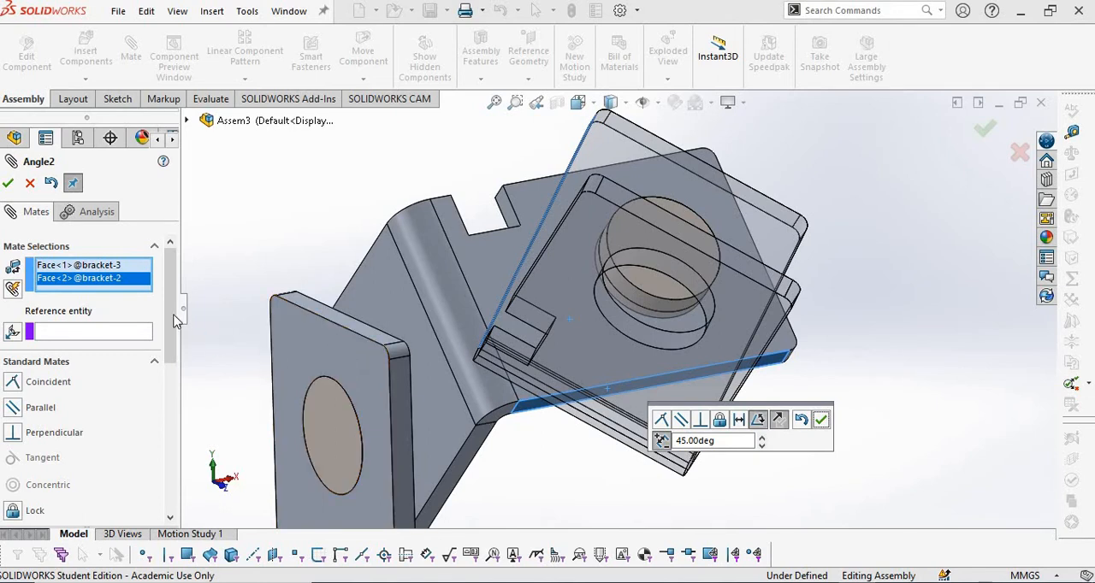
Set the angle mate's alignment to Aligned, compare with the drawing in PDF Annotator, and turn off its flip dimension option.
scroll(159, 390, down, 5)
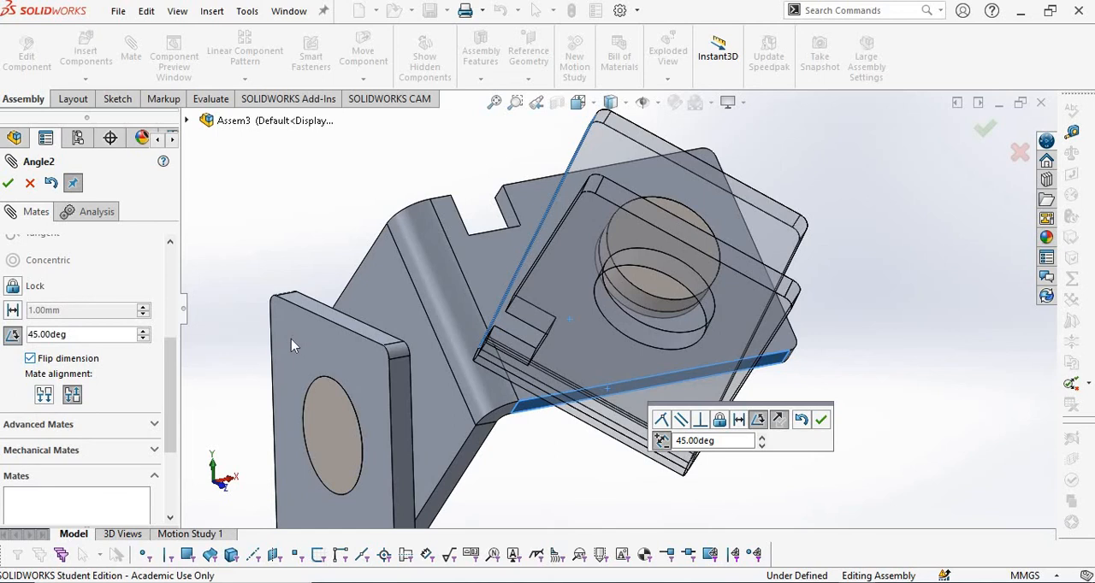
click(43, 395)
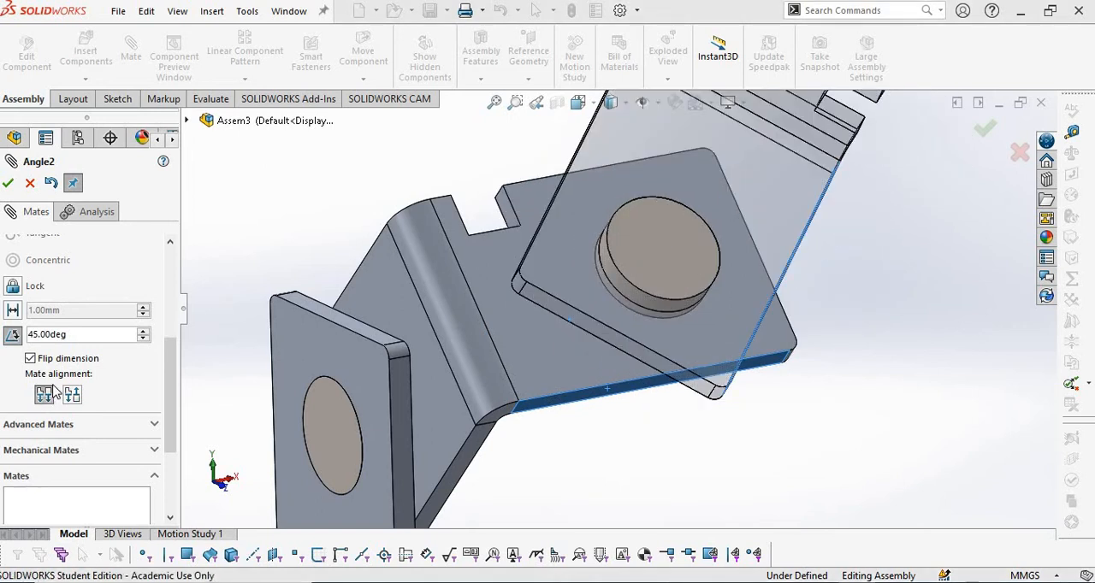
key(alt+Tab)
key(alt+Tab)
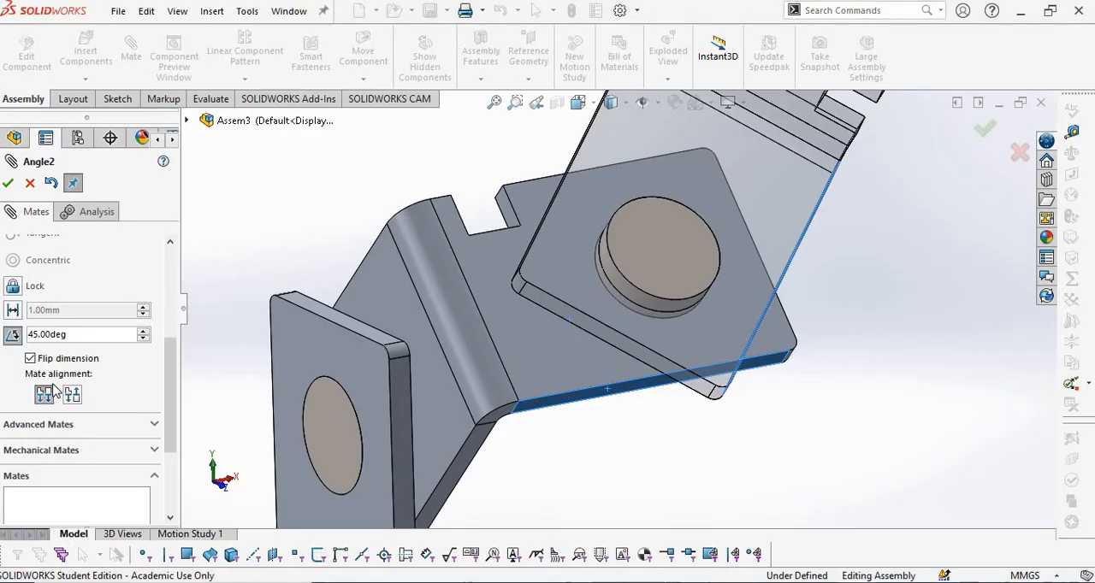
click(34, 362)
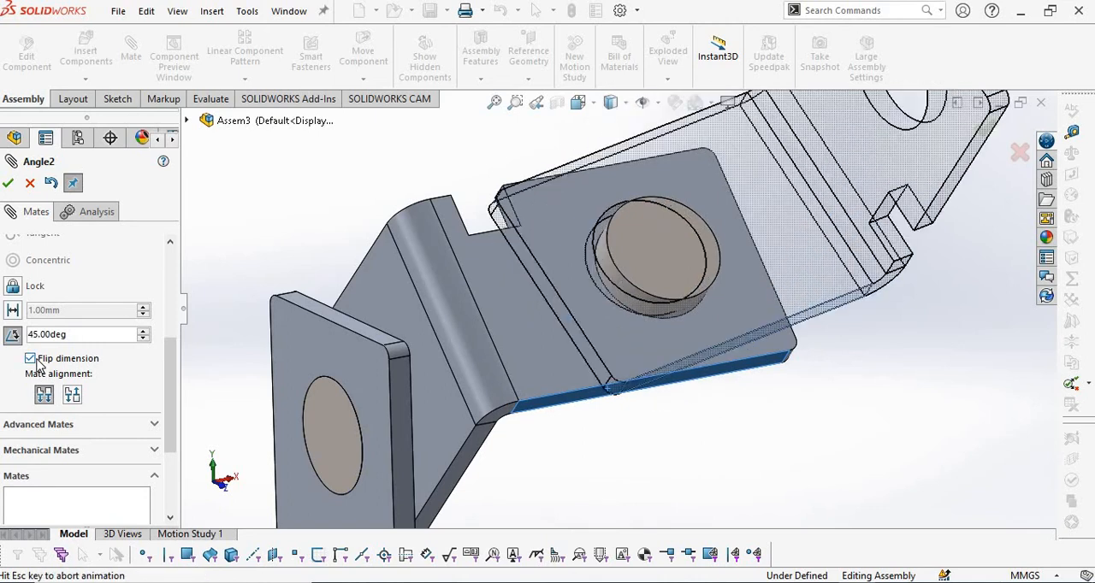